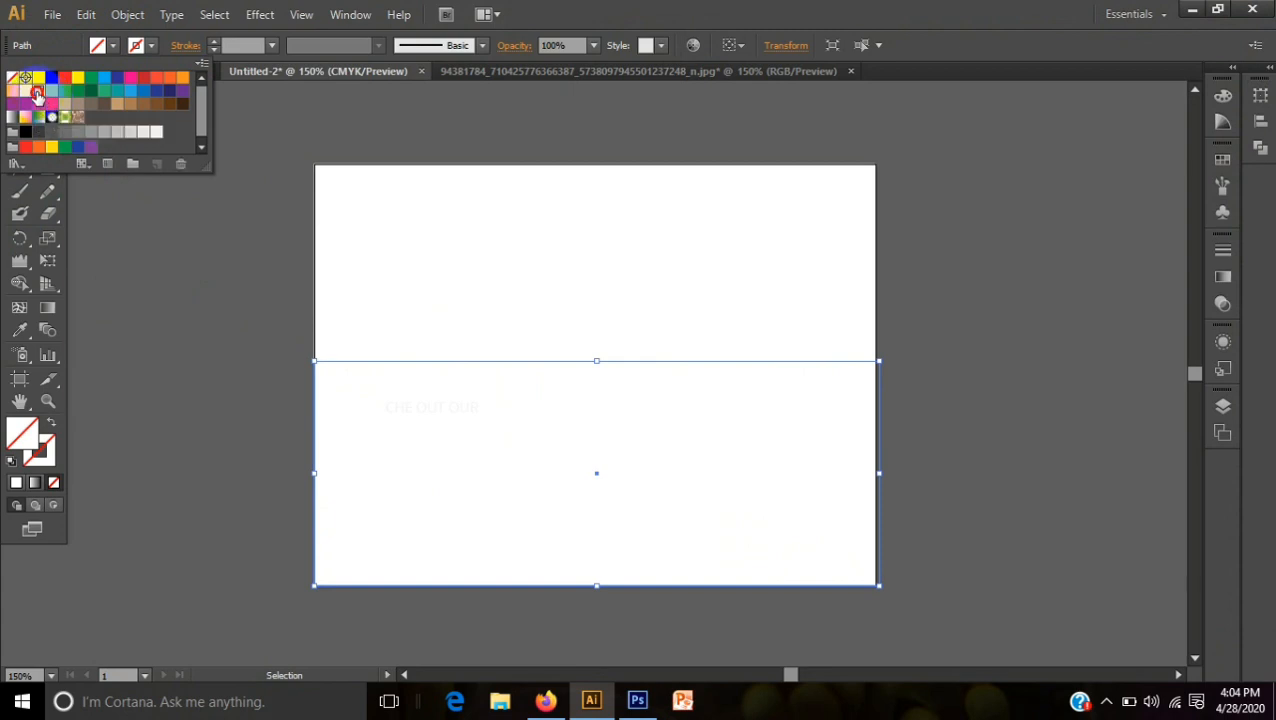
# Fill the rectangle covering the lower half of the artboard with the yellow-green swatch
pyautogui.click(38, 90)
pyautogui.click(540, 8)
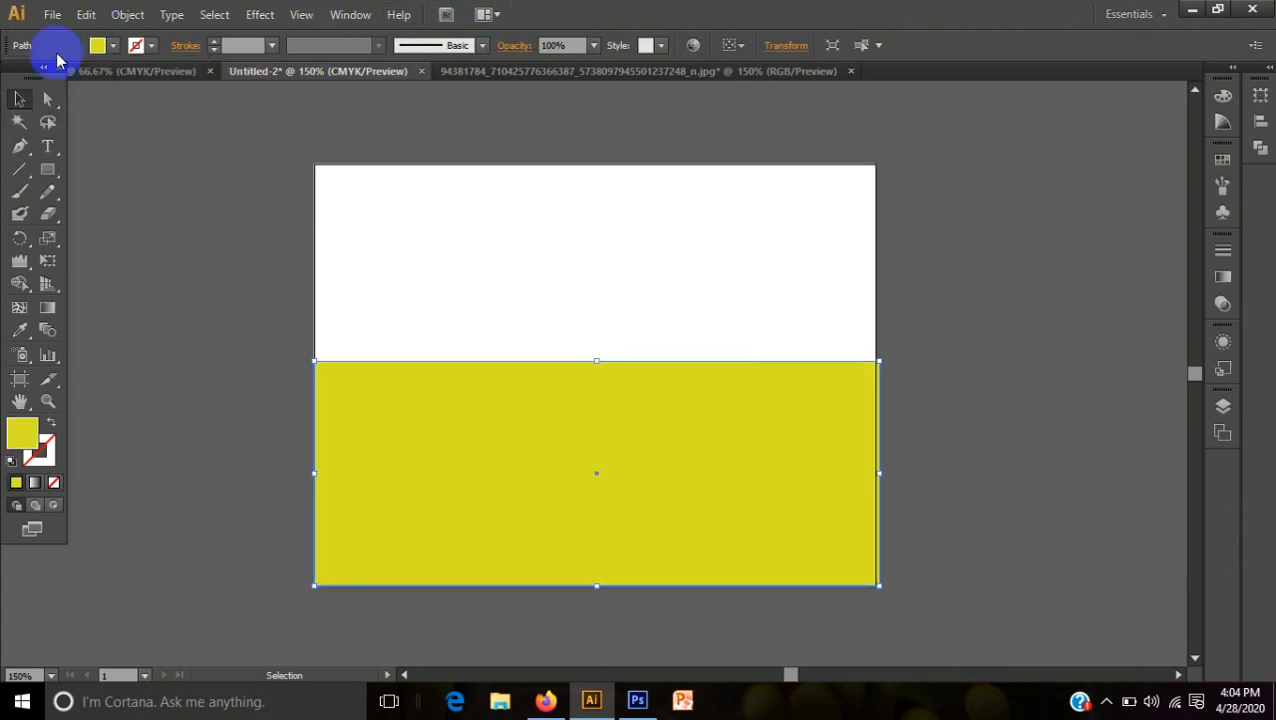
pyautogui.click(115, 143)
pyautogui.click(399, 445)
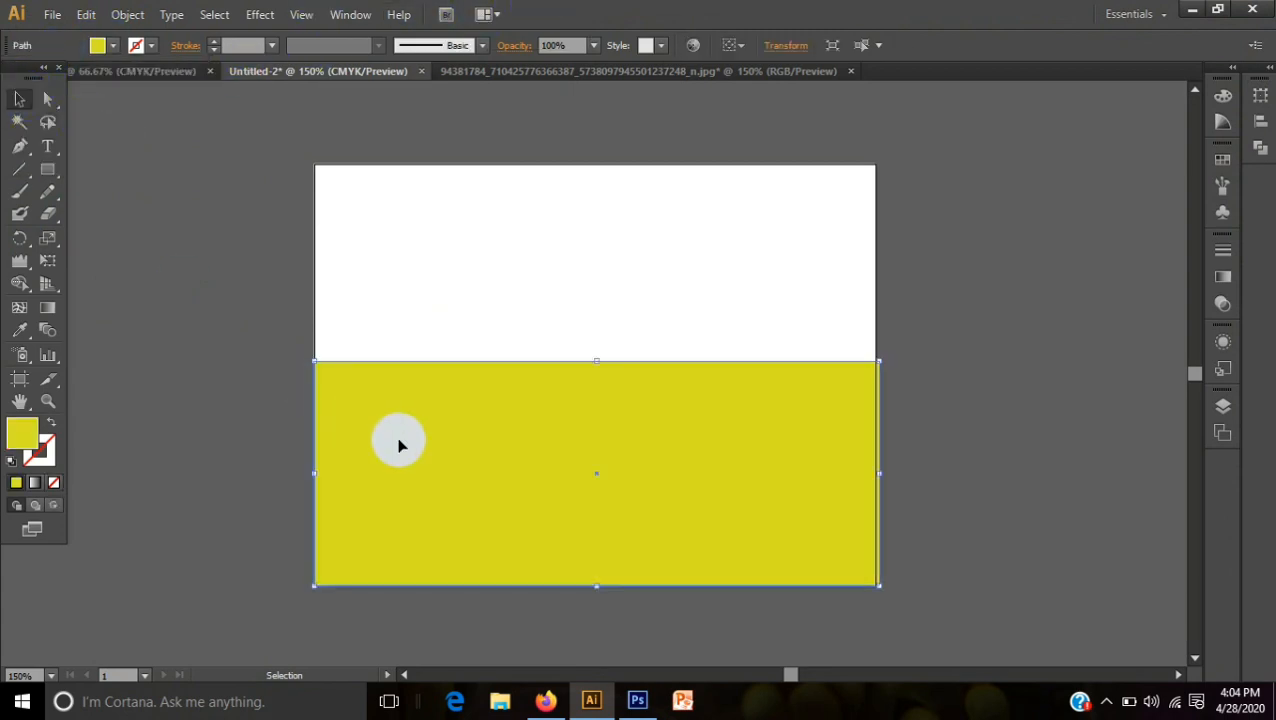
# Try nudging the yellow-green rectangle left to fit the artboard's right edge, and nudge it back
pyautogui.press('Left')
pyautogui.press('Left')
pyautogui.press('Left')
pyautogui.press('Left')
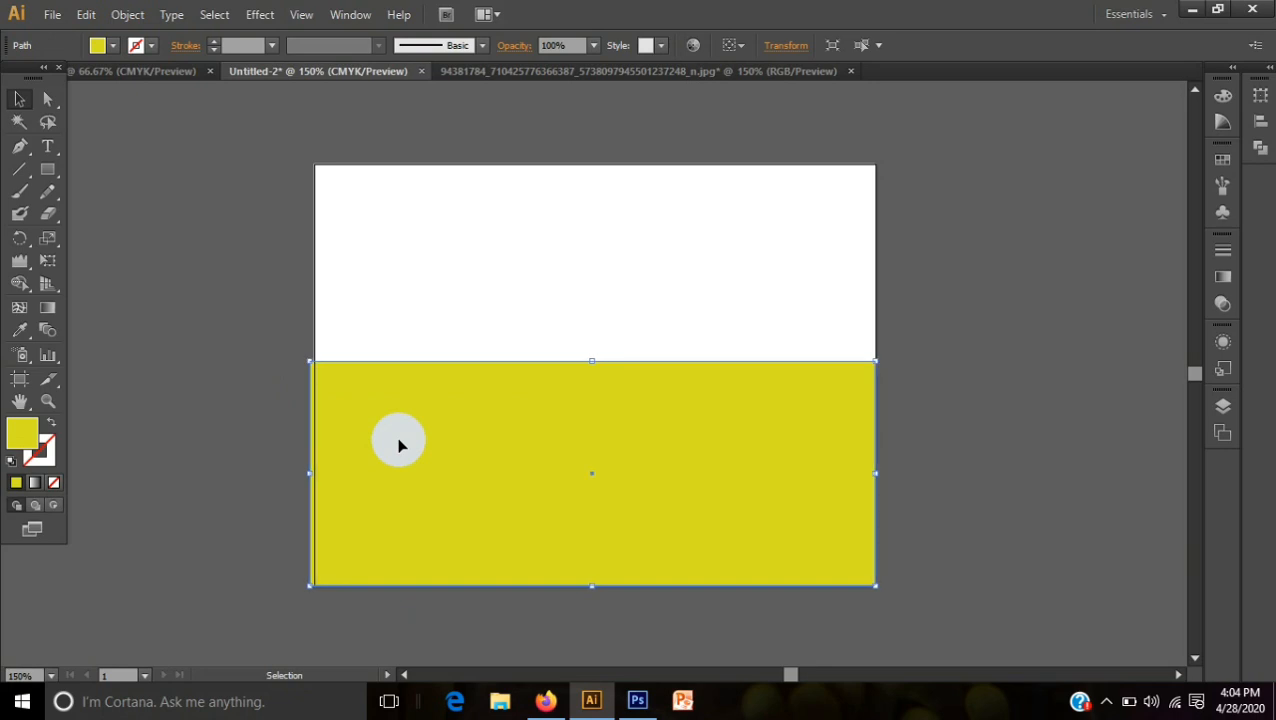
pyautogui.press('Right')
pyautogui.press('Right')
pyautogui.press('Right')
pyautogui.press('Right')
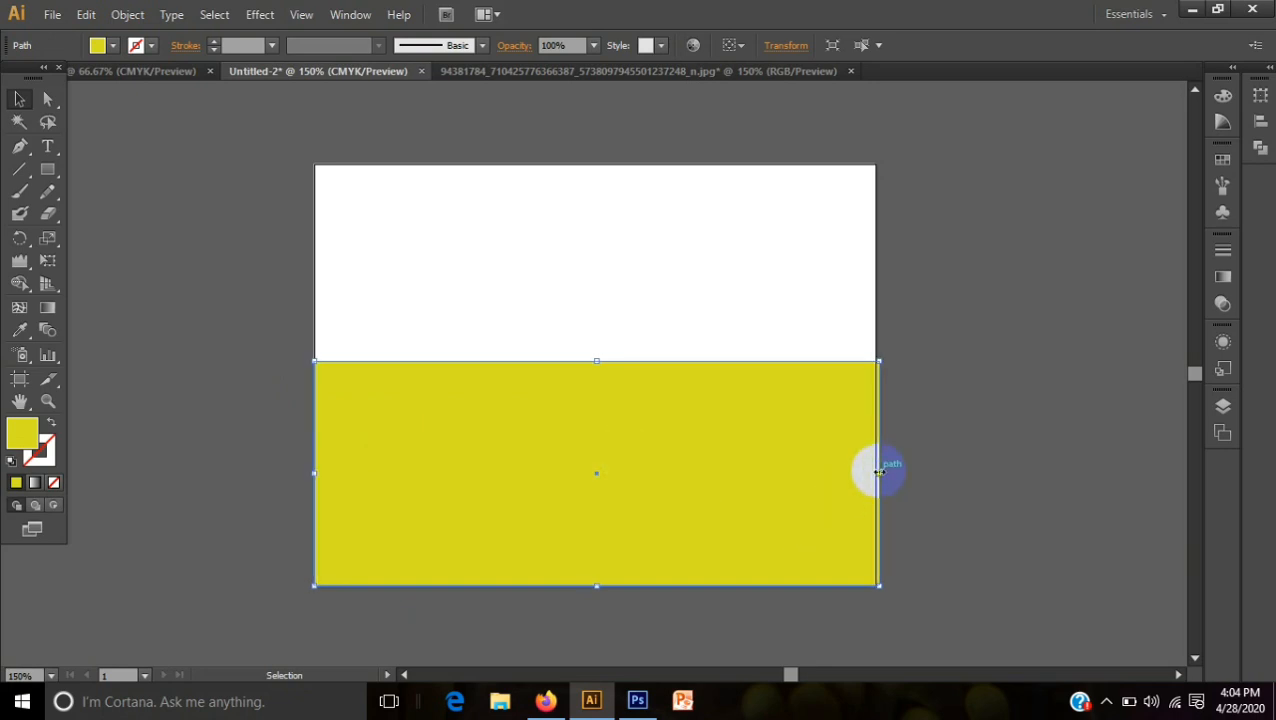
# Narrow the yellow-green rectangle so that its right side meets the artboard's right edge
pyautogui.moveTo(878, 472); pyautogui.dragTo(875, 471)
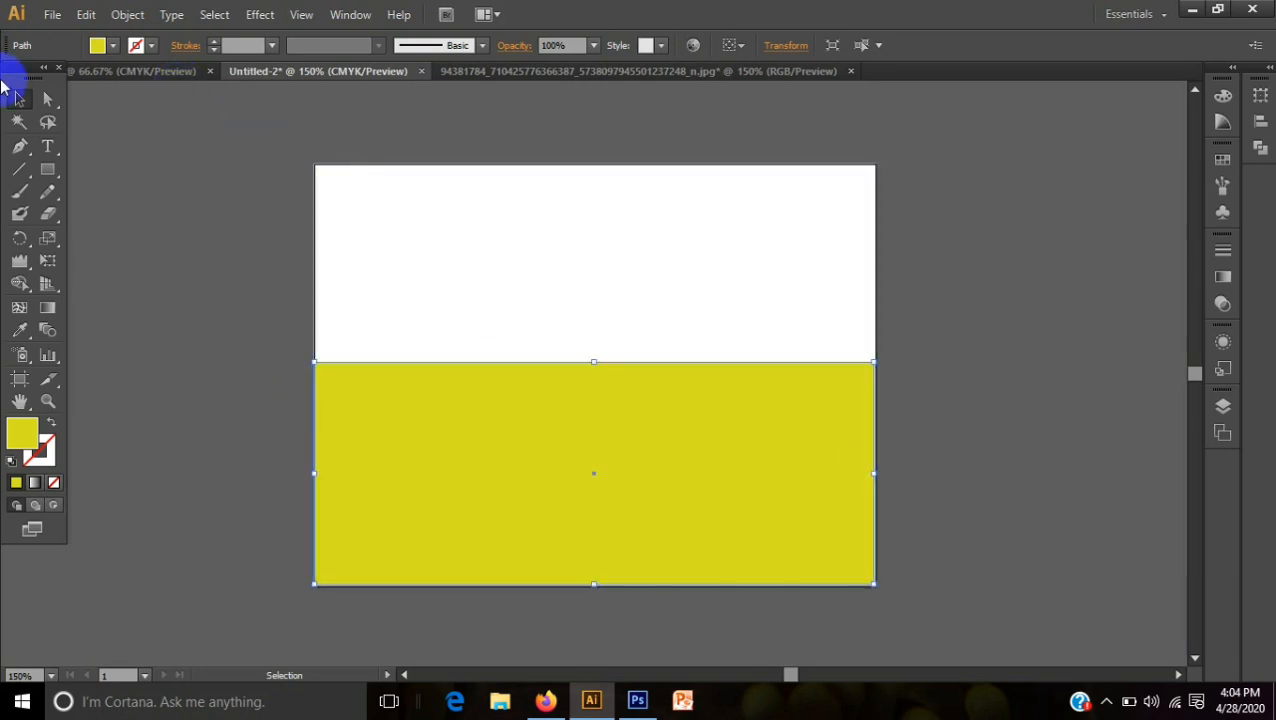
pyautogui.click(165, 206)
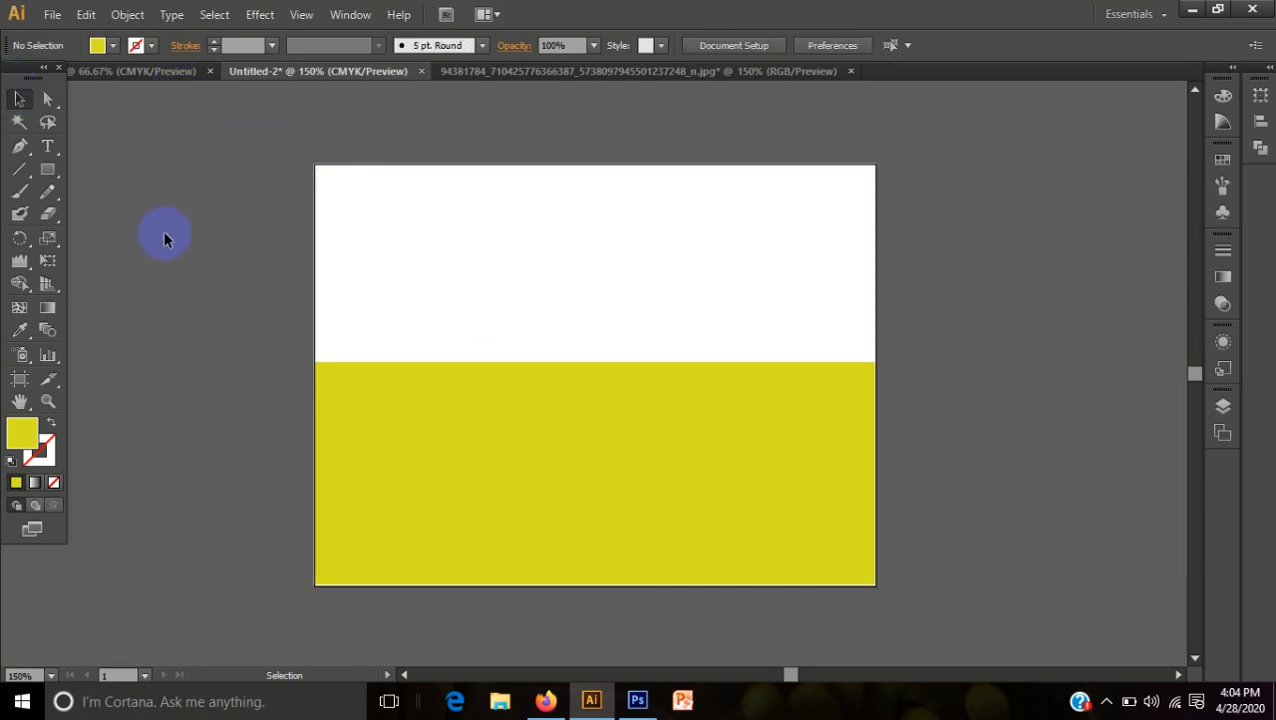
pyautogui.click(535, 468)
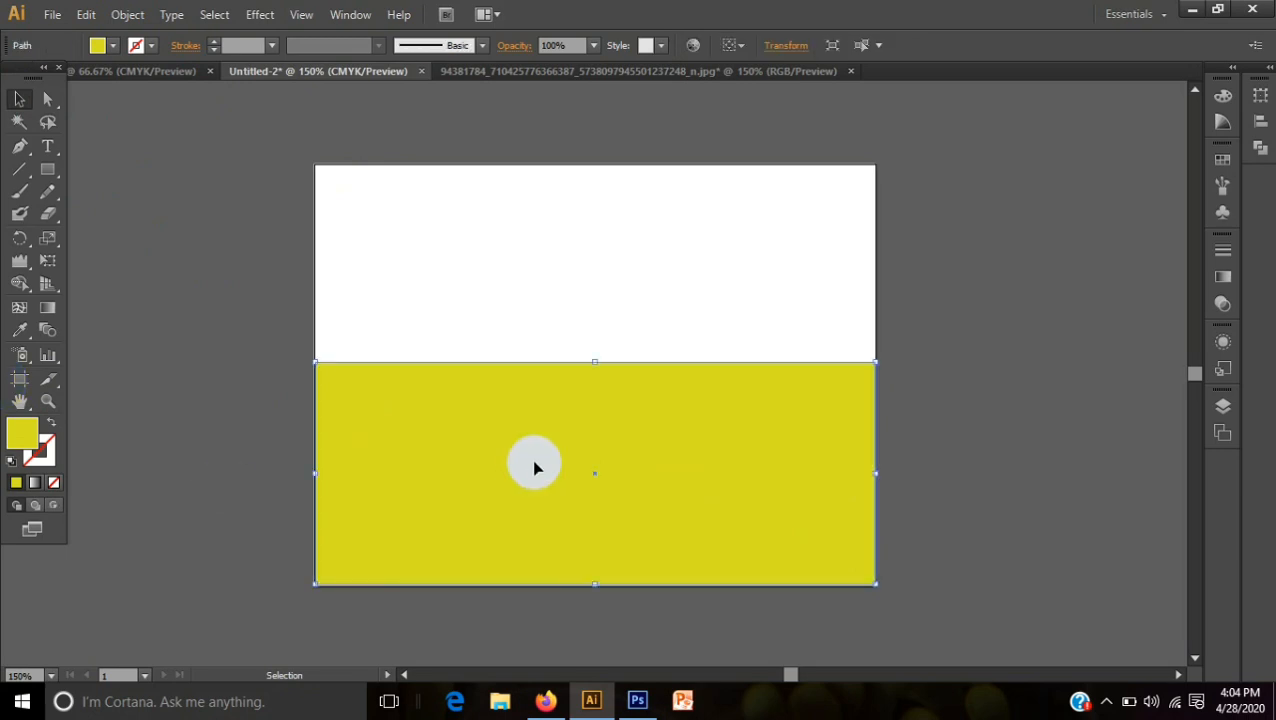
pyautogui.click(224, 322)
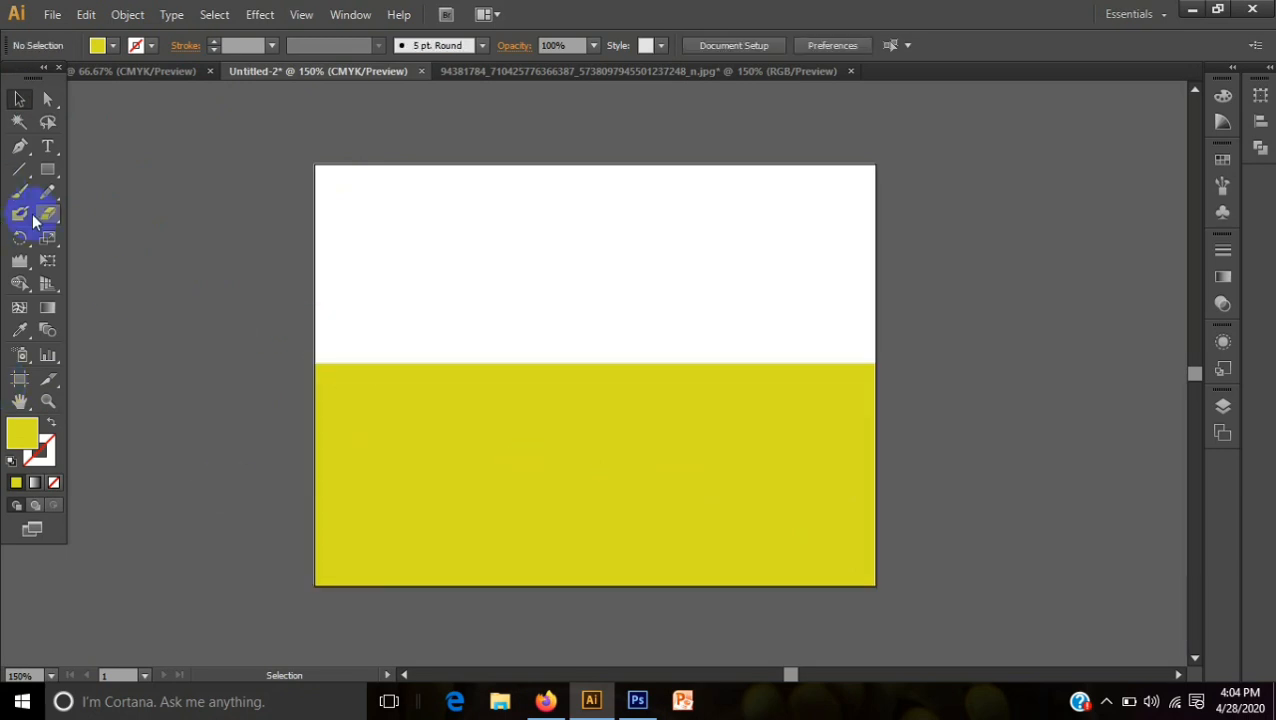
# Roughen the whole upper edge of the yellow-green rectangle with the Wrinkle tool
pyautogui.moveTo(30, 260)
pyautogui.mouseDown()
pyautogui.moveTo(88, 304)
pyautogui.moveTo(94, 418)
pyautogui.mouseUp()
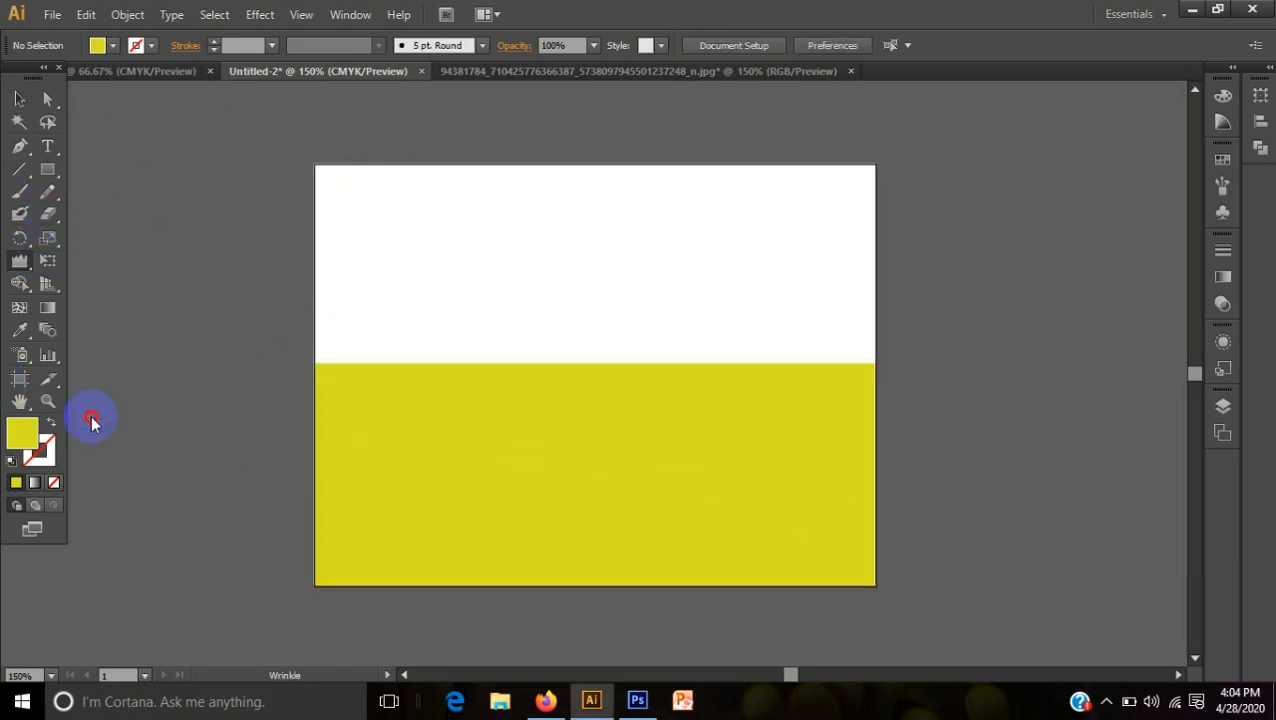
pyautogui.moveTo(316, 368)
pyautogui.mouseDown()
pyautogui.moveTo(393, 374)
pyautogui.moveTo(341, 361)
pyautogui.moveTo(558, 375)
pyautogui.moveTo(728, 362)
pyautogui.moveTo(887, 375)
pyautogui.mouseUp()
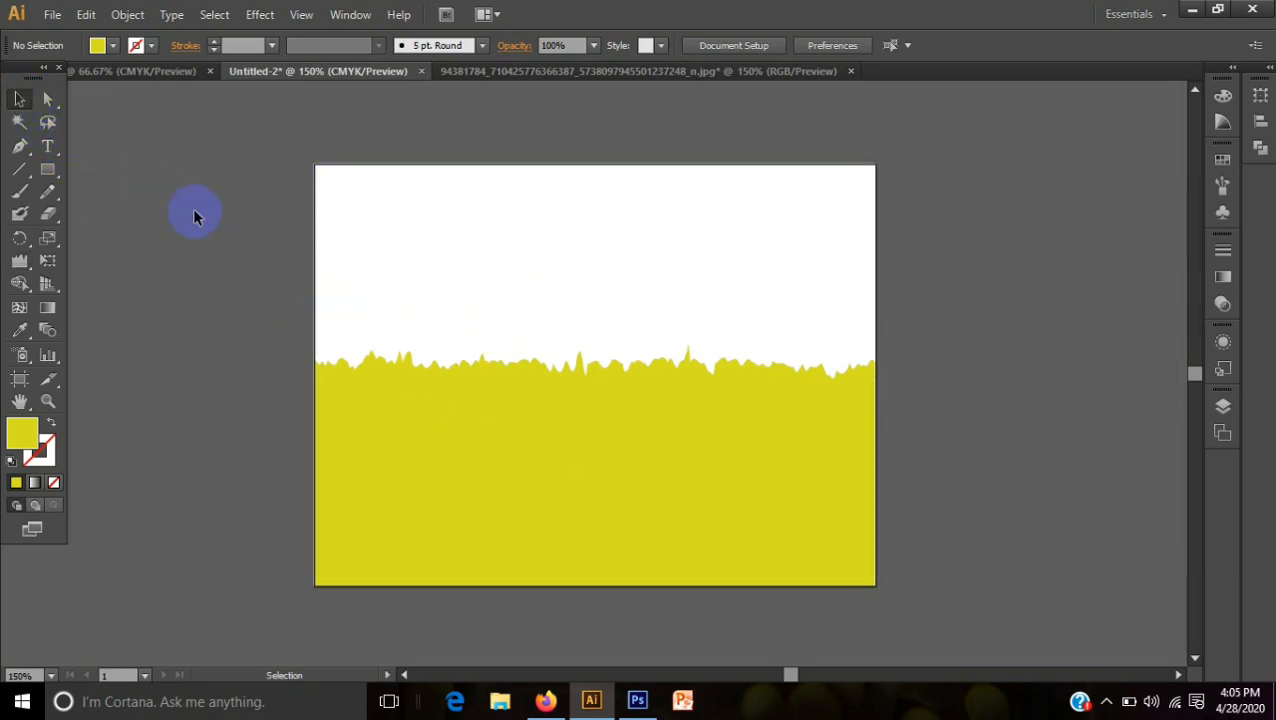
# Bring the orange high-top shoe image from the other open CMYK document into Untitled-2
pyautogui.click(125, 70)
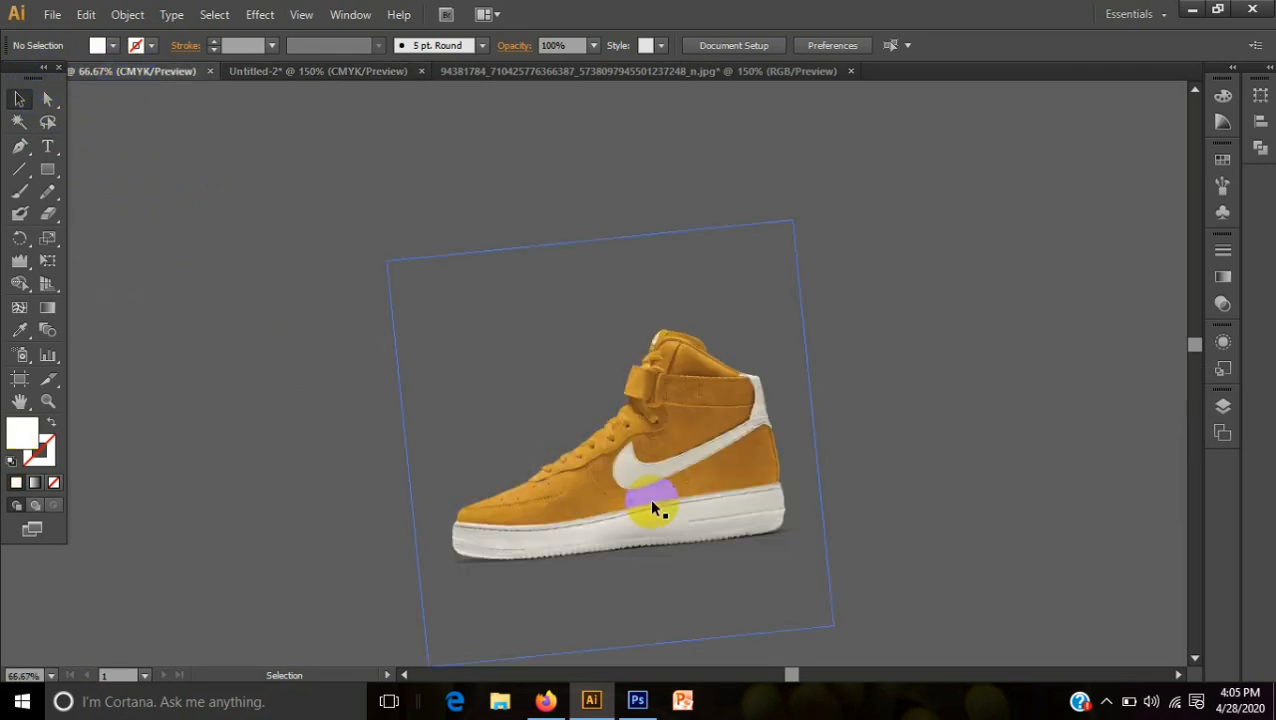
pyautogui.moveTo(655, 510); pyautogui.dragTo(636, 489)
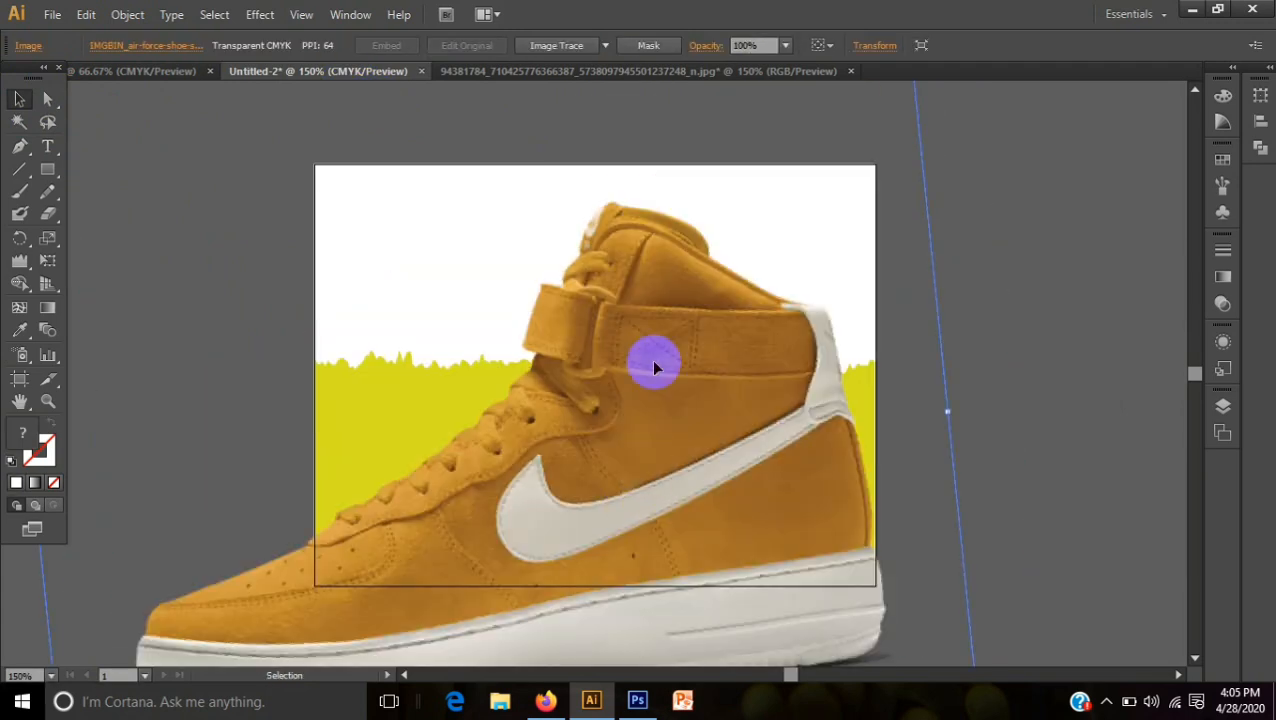
pyautogui.moveTo(652, 362); pyautogui.dragTo(618, 526)
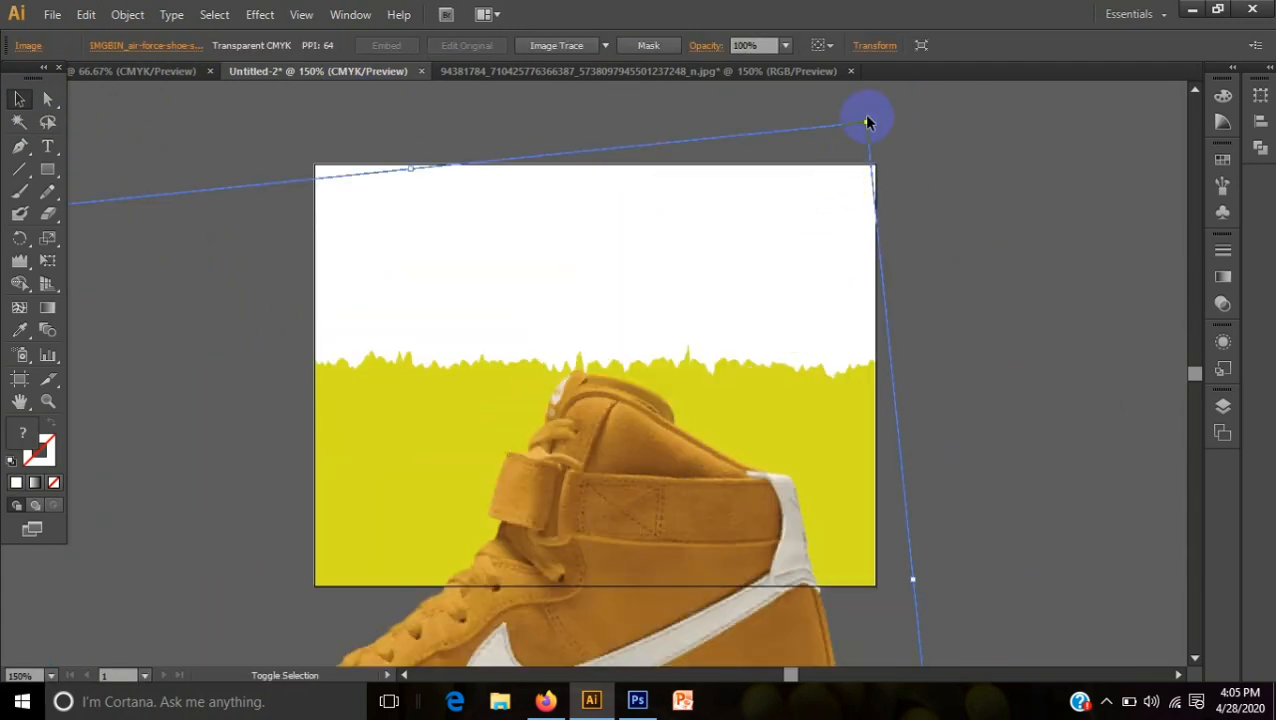
# Scale the shoe image down proportionally until the whole shoe takes up less than half the artboard's width
pyautogui.moveTo(866, 119); pyautogui.dragTo(531, 576)
pyautogui.moveTo(439, 627); pyautogui.dragTo(693, 318)
pyautogui.moveTo(665, 502); pyautogui.dragTo(661, 444)
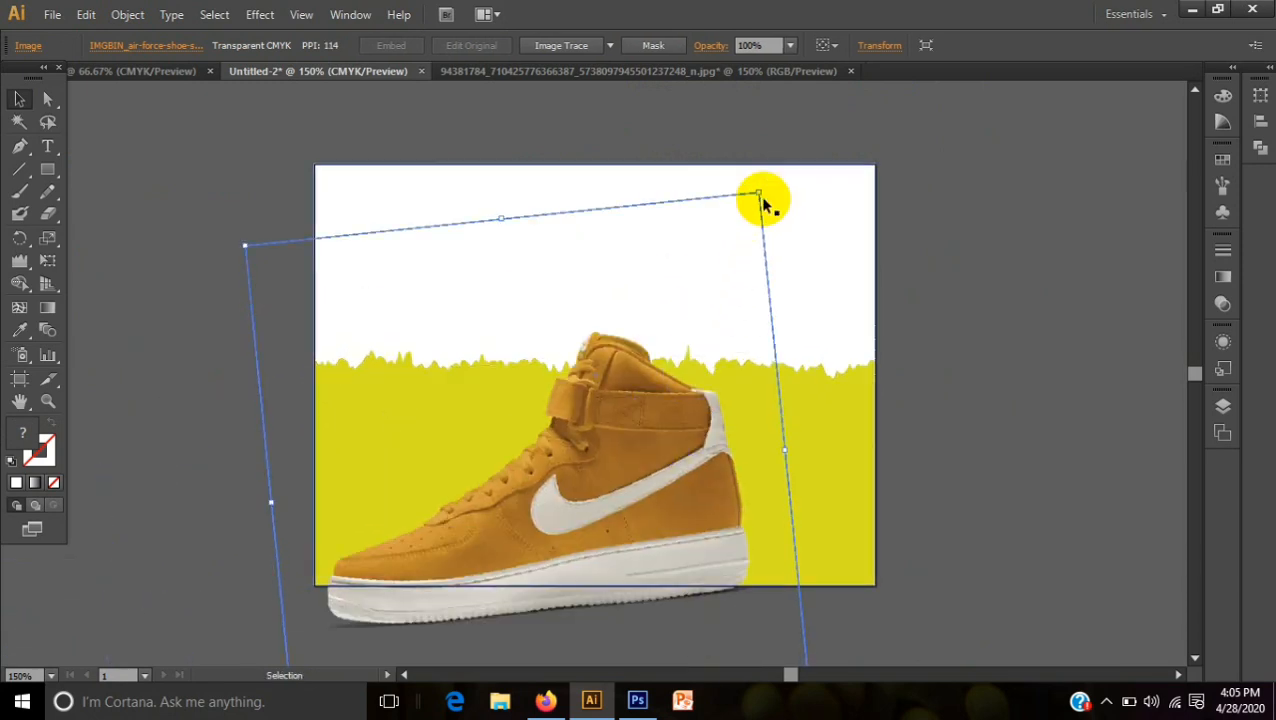
pyautogui.moveTo(759, 193); pyautogui.dragTo(559, 437)
# Duplicate the shoe on the right side of the artboard and shrink the front copy near the heel
pyautogui.moveTo(503, 548); pyautogui.dragTo(790, 376)
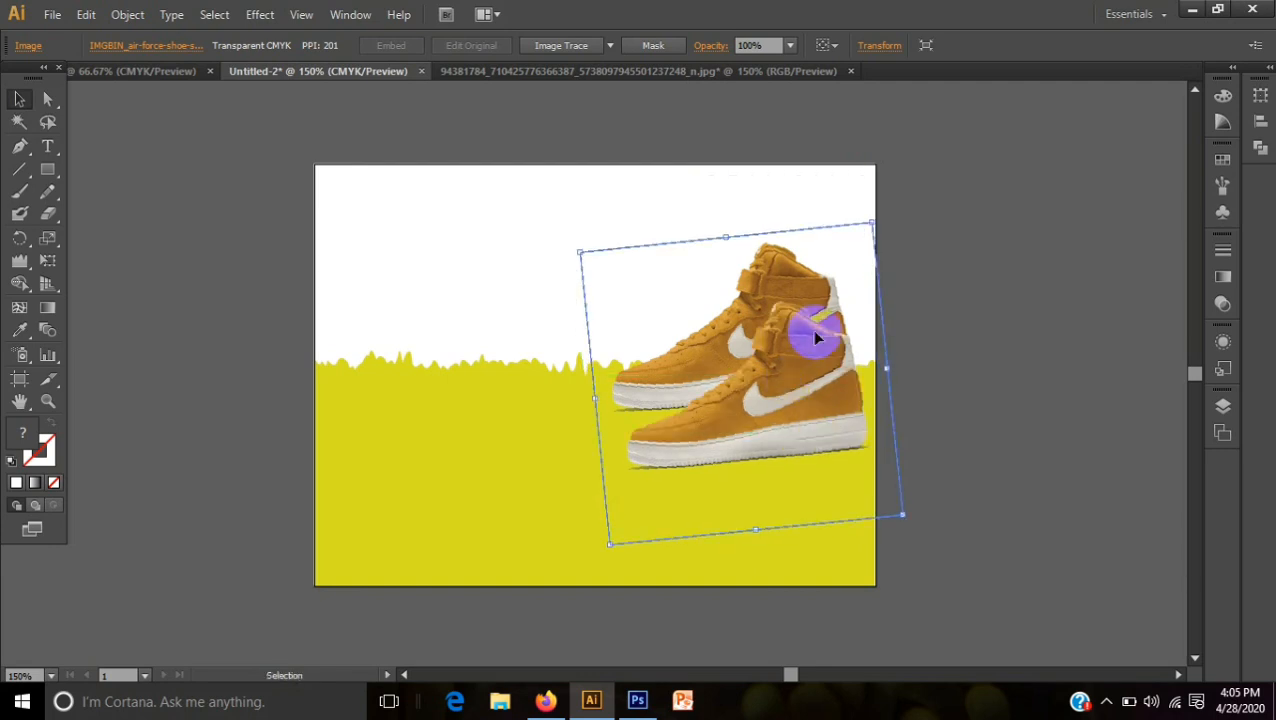
pyautogui.moveTo(871, 217); pyautogui.dragTo(815, 358)
pyautogui.click(1035, 488)
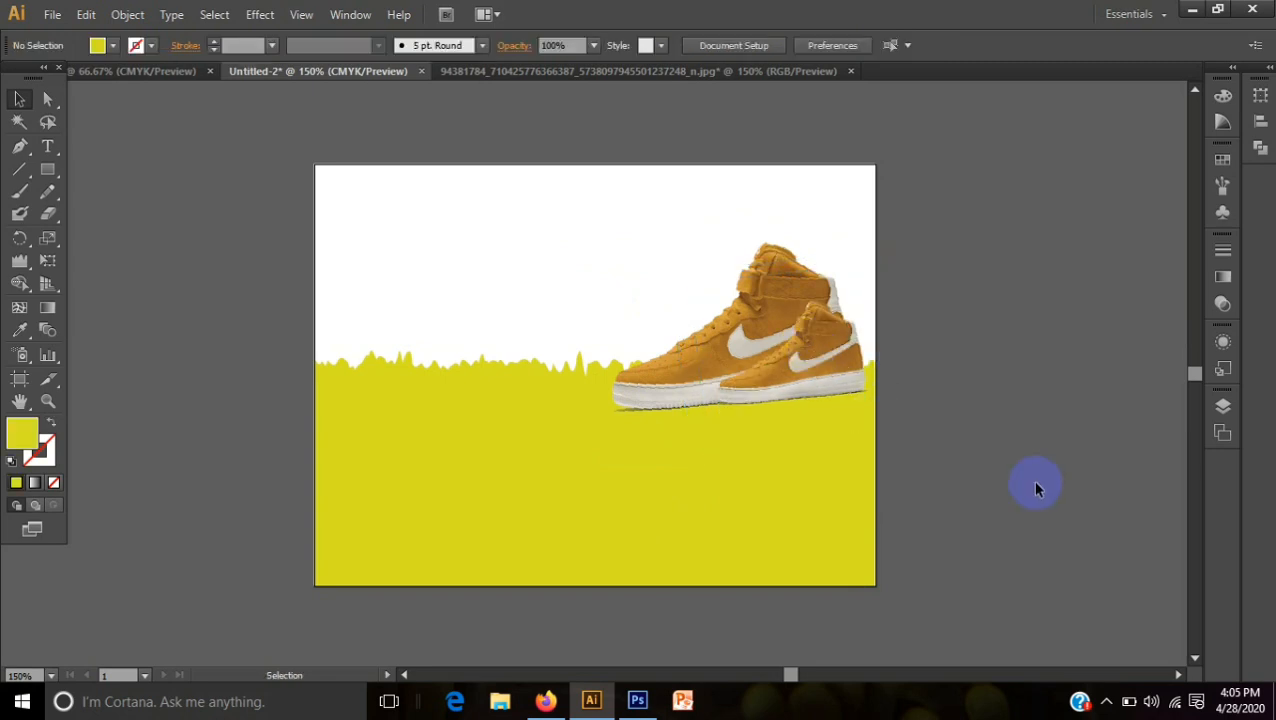
# Enlarge the larger rear shoe slightly while keeping it behind the small one
pyautogui.click(790, 352)
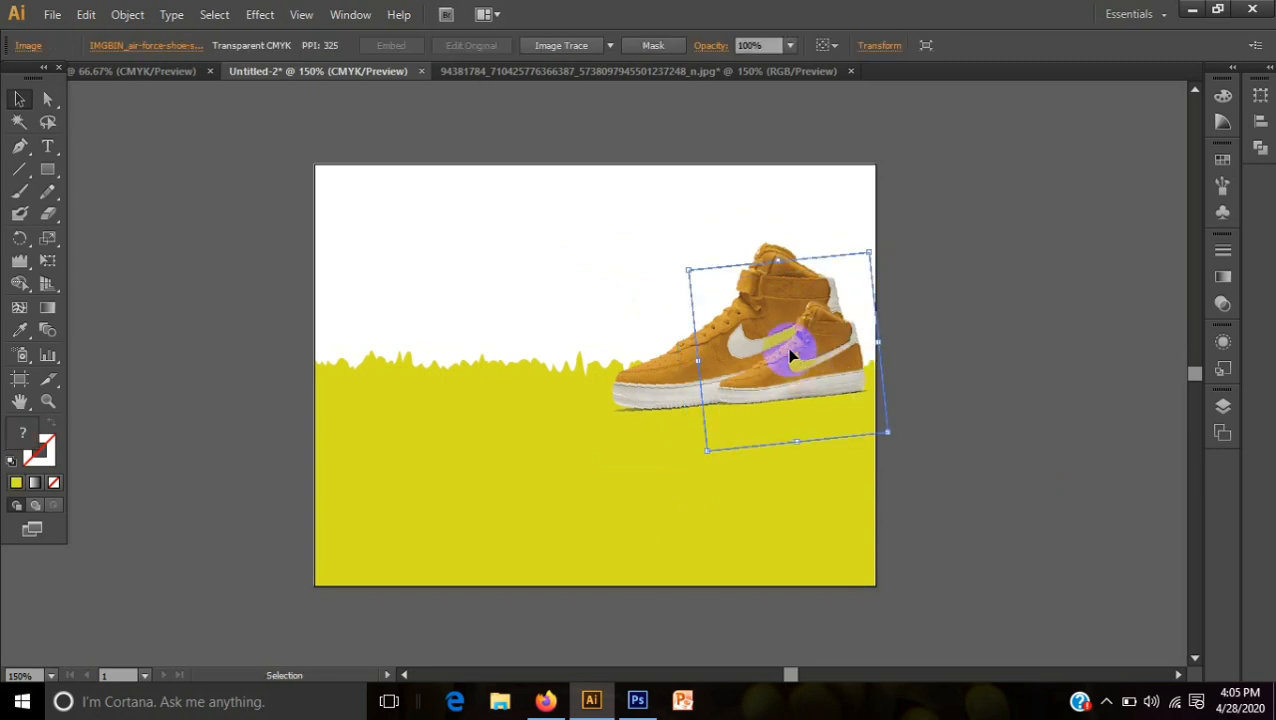
pyautogui.keyDown('shift'); pyautogui.click(765, 328); pyautogui.keyUp('shift')
pyautogui.keyDown('shift'); pyautogui.click(769, 256); pyautogui.keyUp('shift')
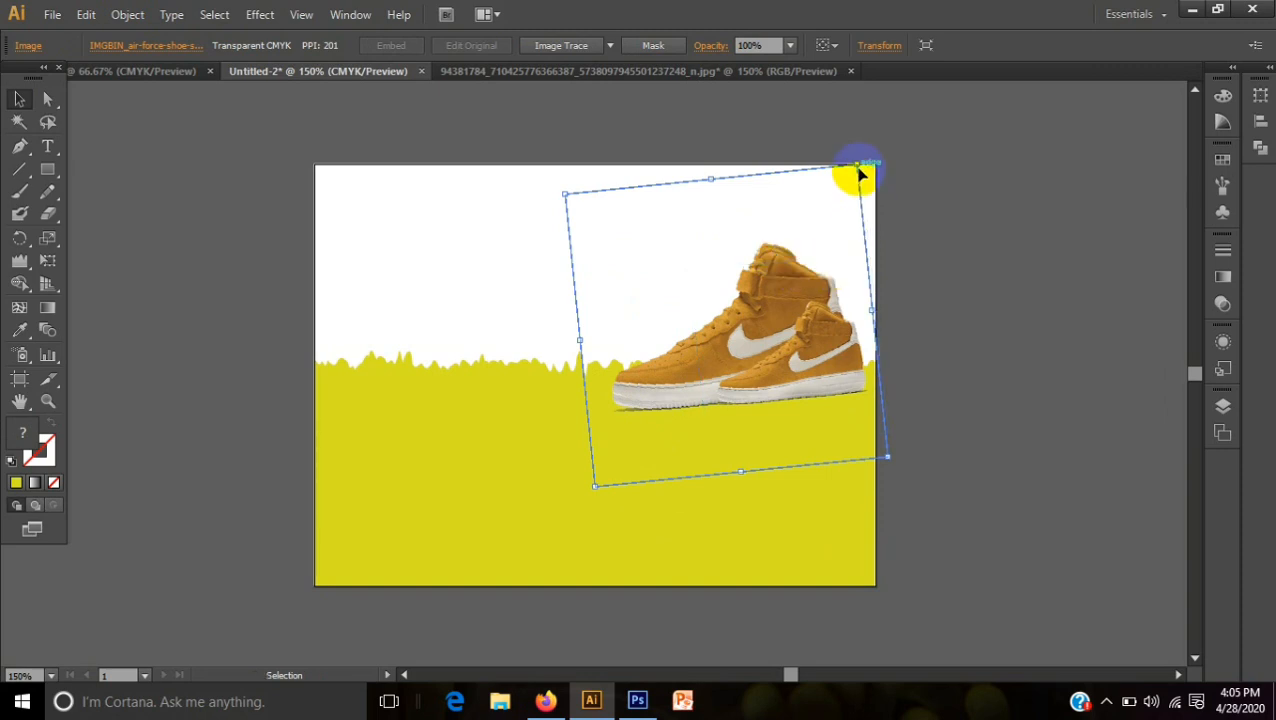
pyautogui.moveTo(857, 165); pyautogui.dragTo(869, 128)
pyautogui.click(904, 350)
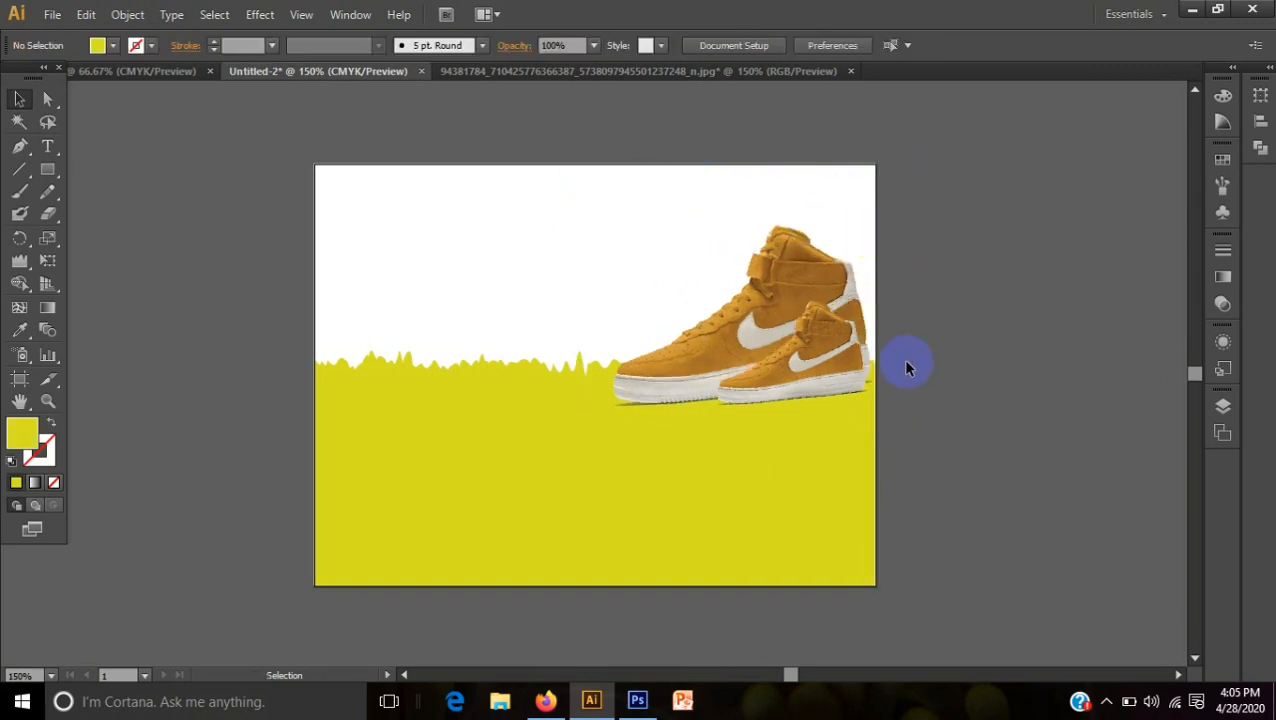
# Move the larger shoe a little to the left, away from the artboard's right edge
pyautogui.click(840, 372)
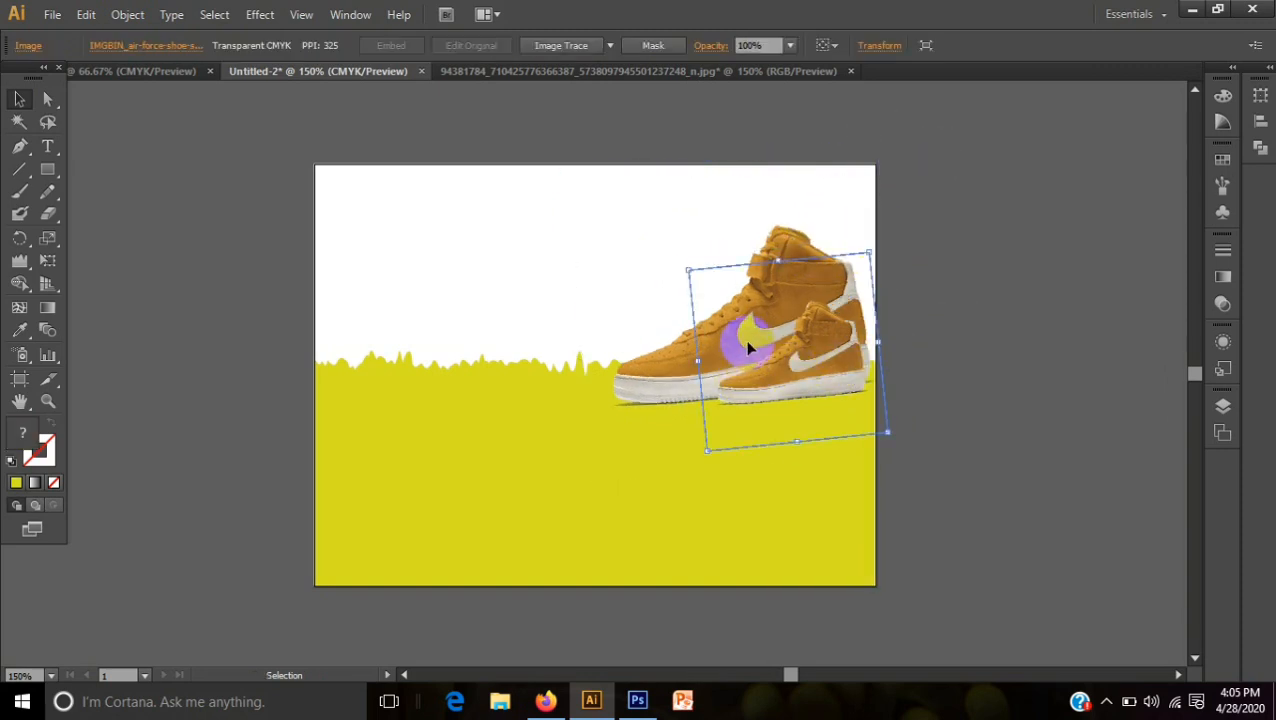
pyautogui.keyDown('shift'); pyautogui.click(795, 228); pyautogui.keyUp('shift')
pyautogui.click(1168, 299)
pyautogui.moveTo(813, 272); pyautogui.dragTo(748, 266)
pyautogui.click(974, 370)
# Reposition the small shoe in front of the larger shoe's heel
pyautogui.moveTo(769, 378); pyautogui.dragTo(782, 376)
pyautogui.keyDown('shift'); pyautogui.click(755, 245); pyautogui.keyUp('shift')
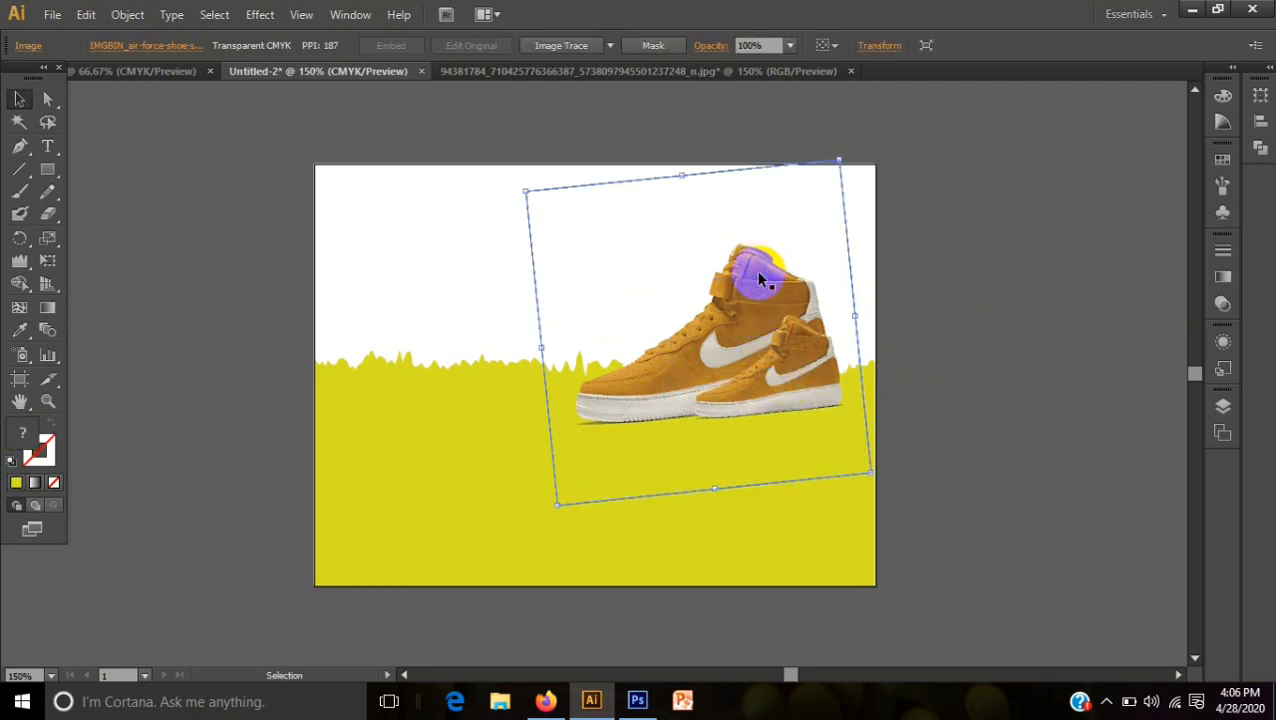
pyautogui.moveTo(756, 282); pyautogui.dragTo(767, 282)
pyautogui.click(954, 396)
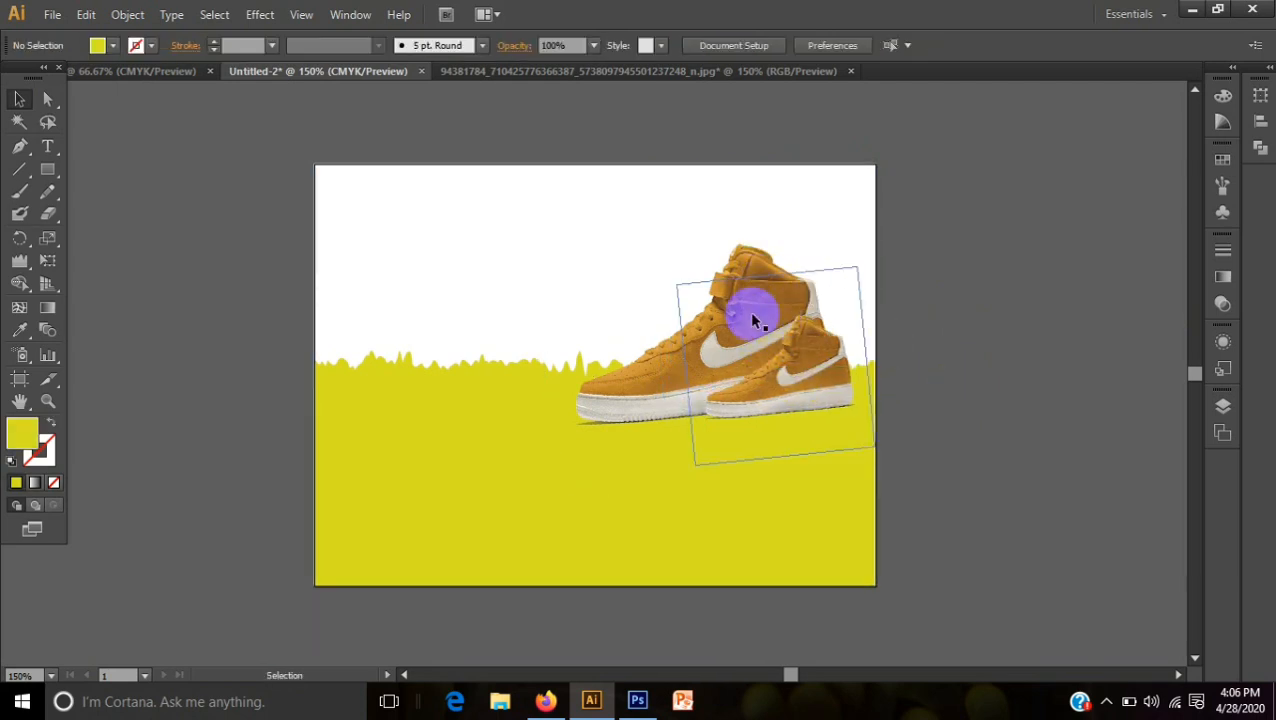
# Shift the larger shoe slightly up and right, and the small shoe slightly up and left over its heel
pyautogui.moveTo(593, 408); pyautogui.dragTo(601, 396)
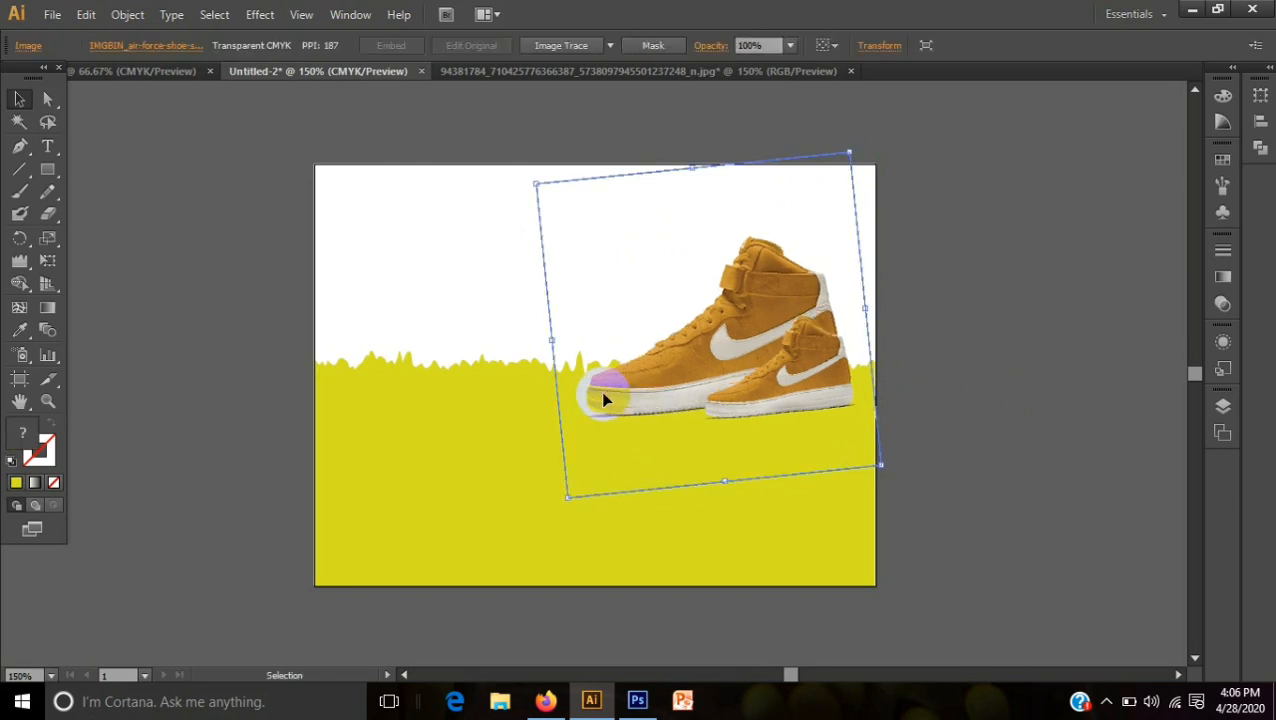
pyautogui.click(928, 447)
pyautogui.click(793, 398)
pyautogui.moveTo(793, 397); pyautogui.dragTo(784, 383)
pyautogui.click(1048, 417)
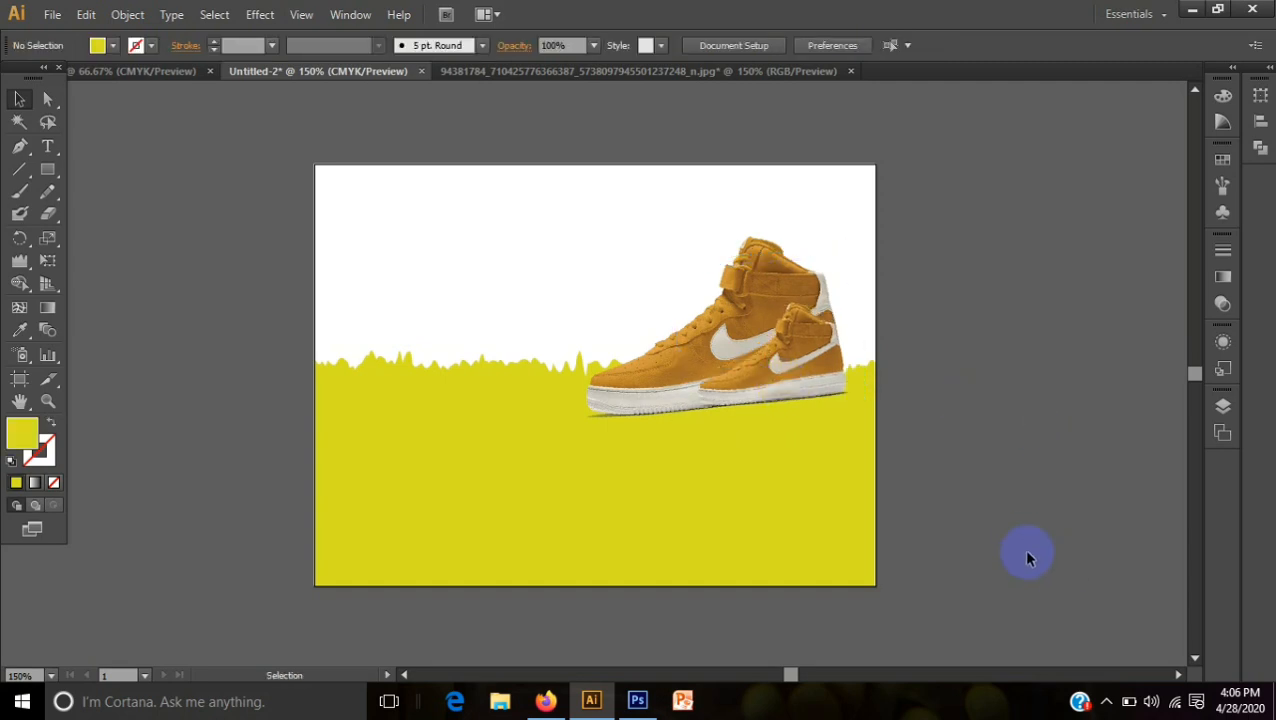
# Draw a tall rectangle about 123 by 222 pt on the left side of the artboard
pyautogui.click(49, 173)
pyautogui.click(91, 167)
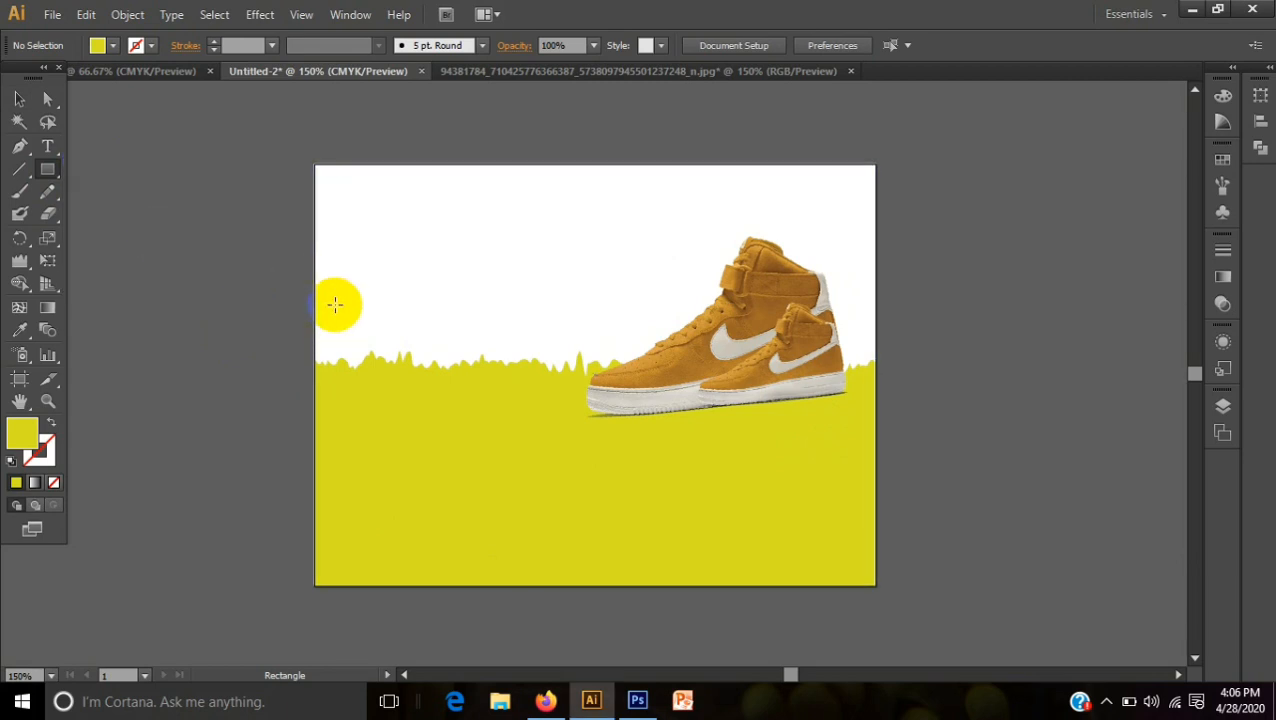
pyautogui.moveTo(338, 254); pyautogui.dragTo(511, 569)
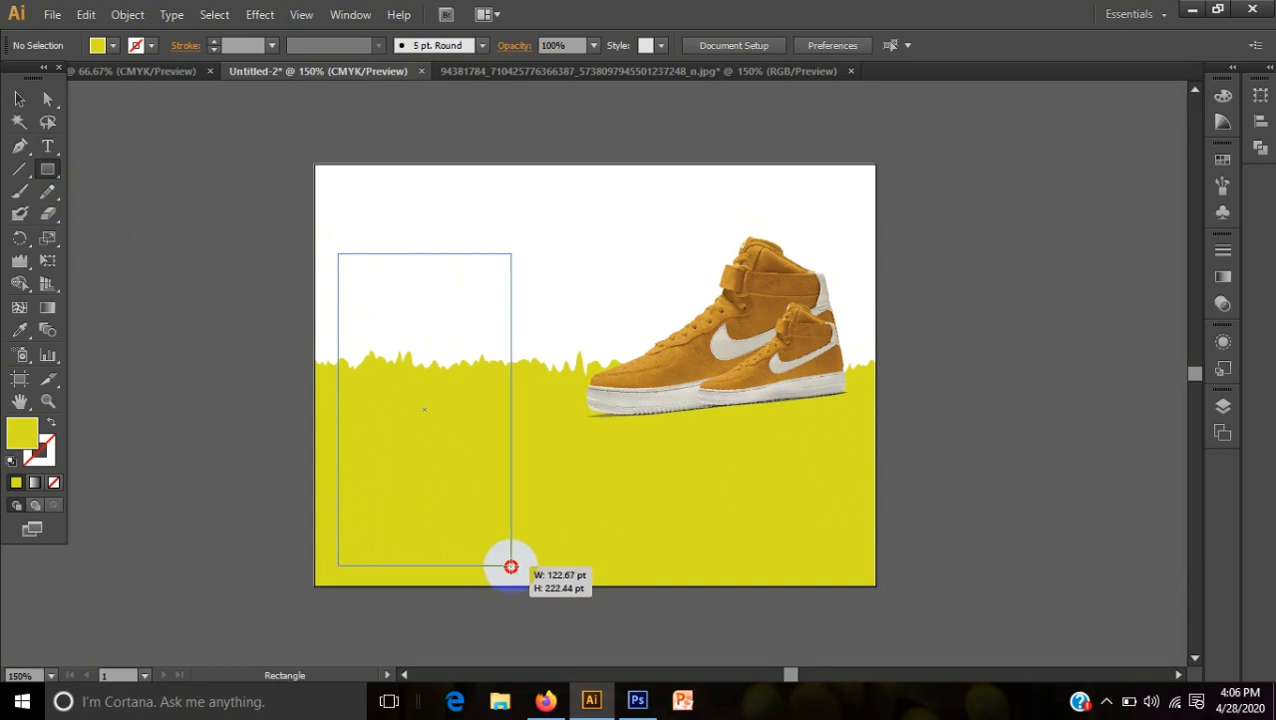
pyautogui.moveTo(511, 567); pyautogui.dragTo(511, 566)
# Remove the tall rectangle's fill and give it a white stroke
pyautogui.click(97, 45)
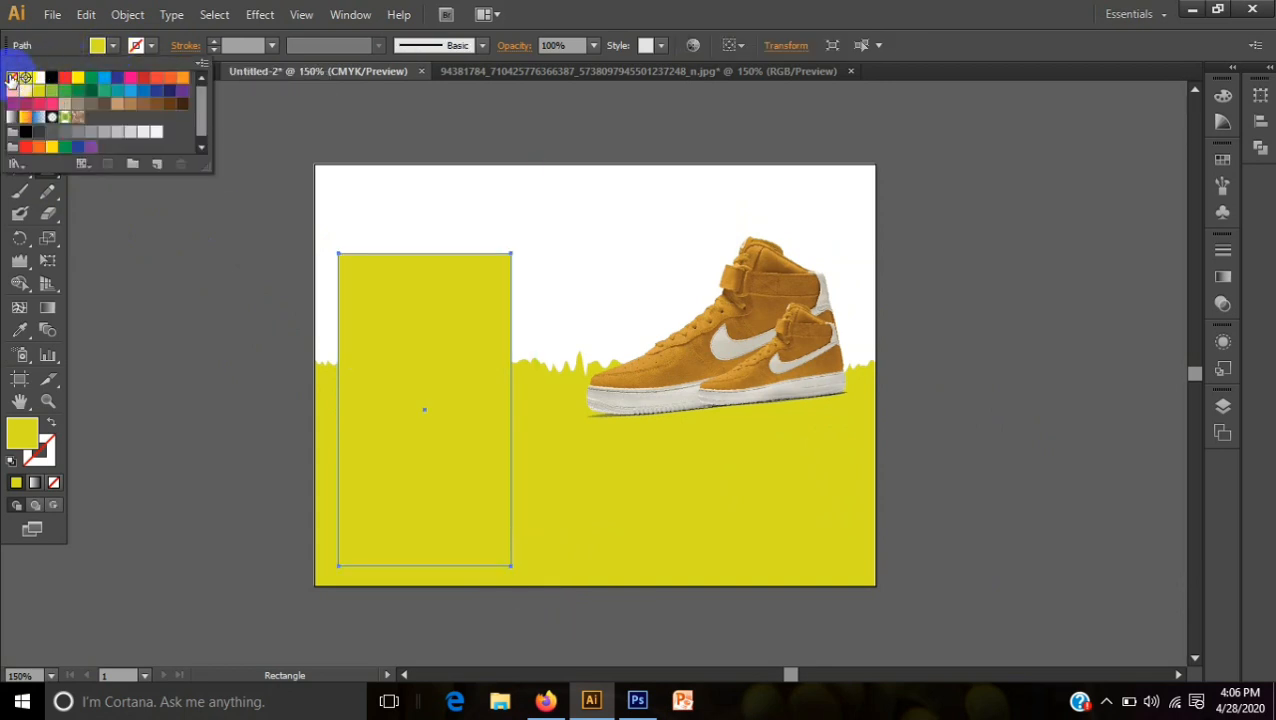
pyautogui.click(11, 78)
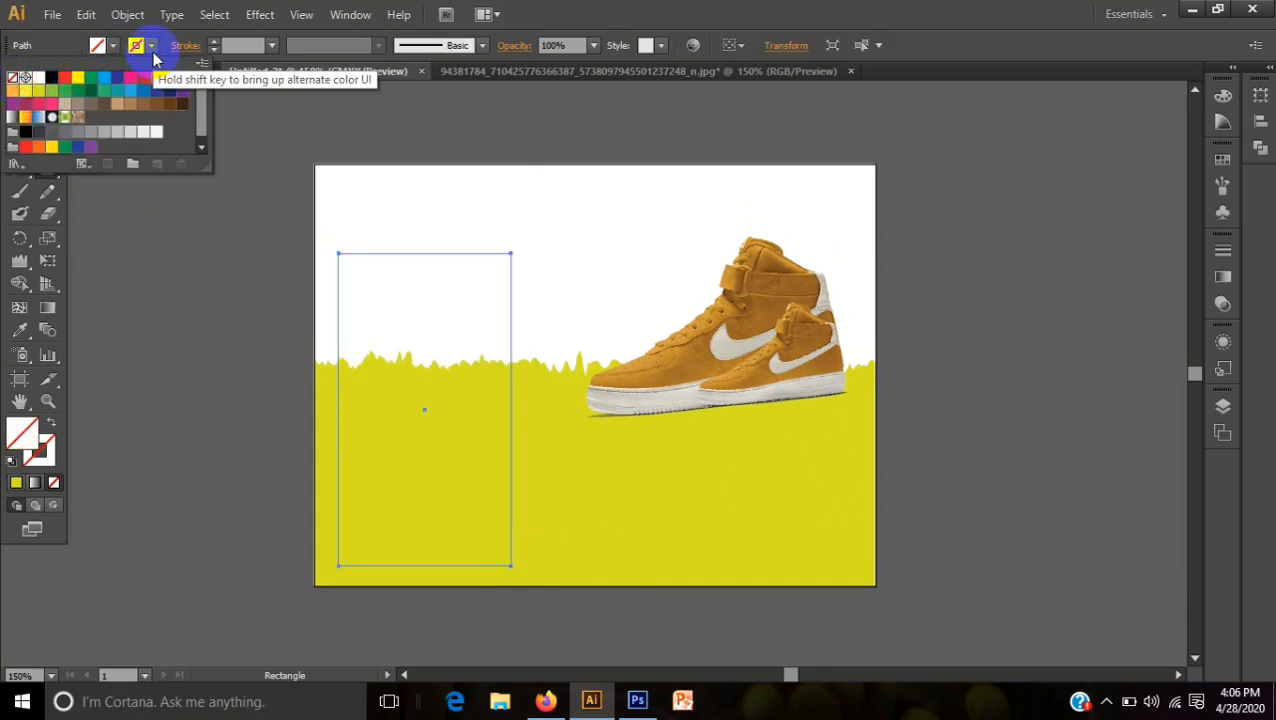
pyautogui.click(39, 80)
pyautogui.click(211, 54)
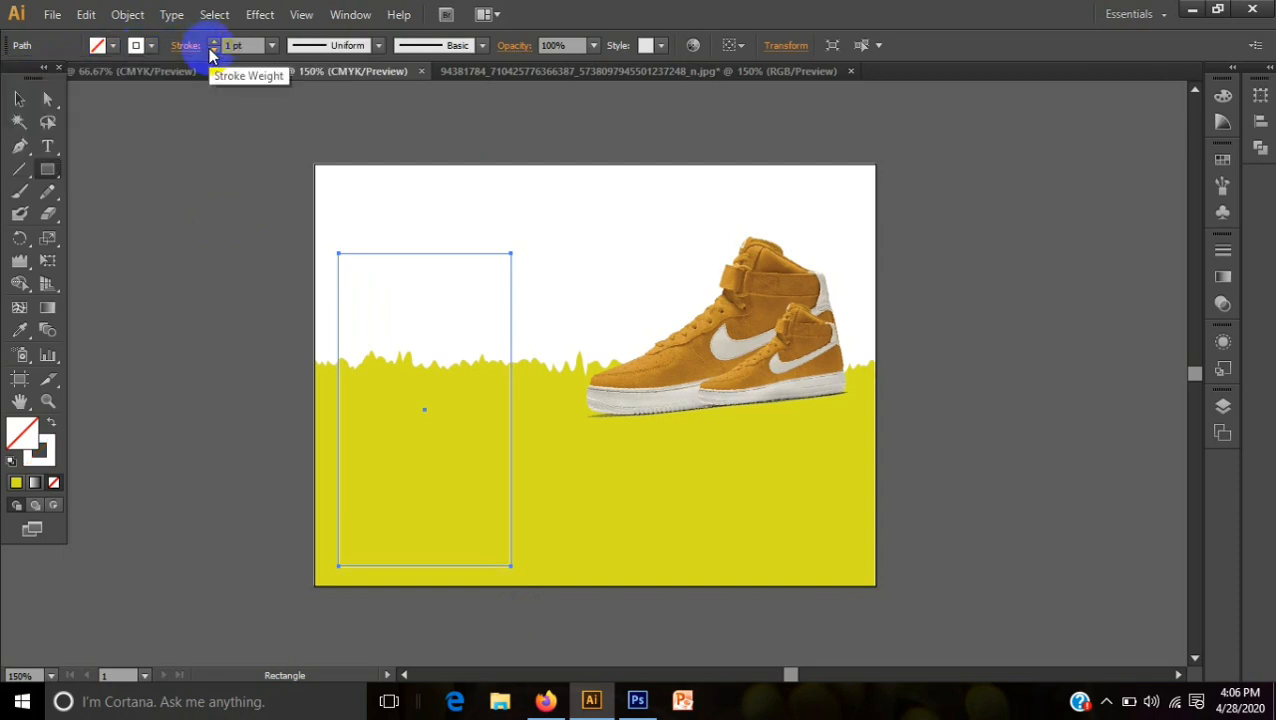
# Set the tall rectangle's stroke weight to 3 pt and deselect it
pyautogui.click(213, 43)
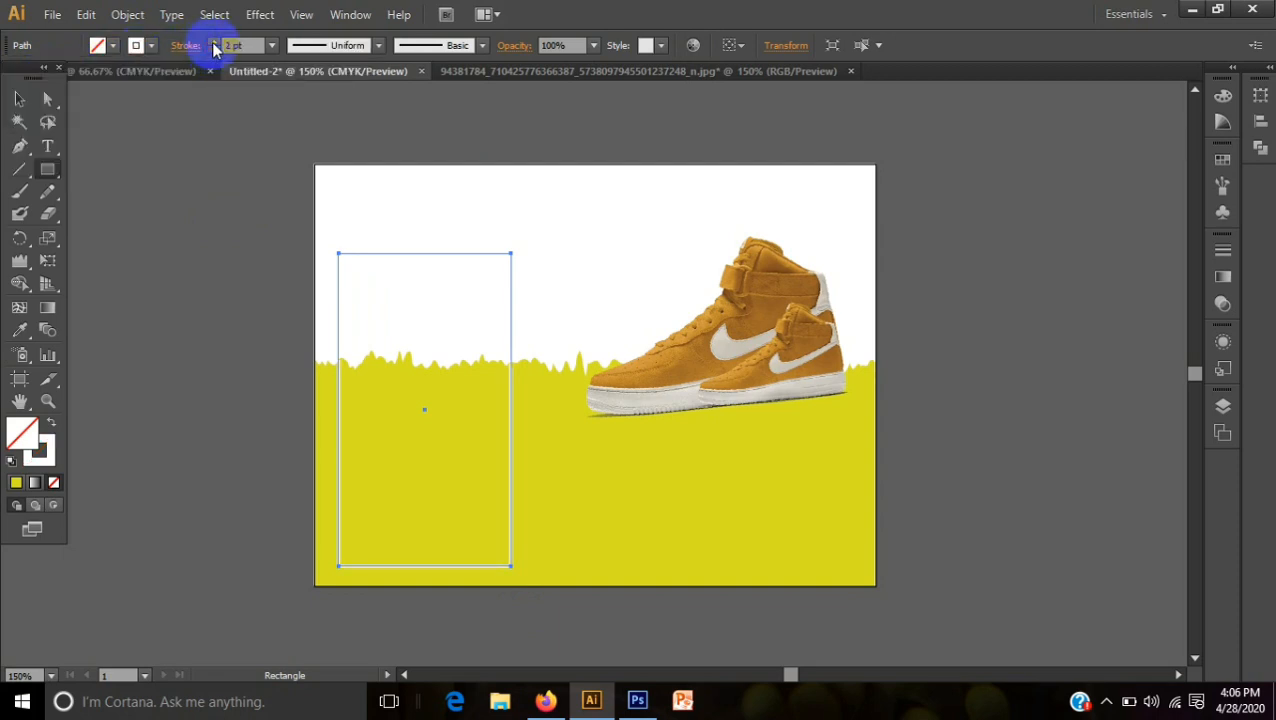
pyautogui.click(213, 43)
pyautogui.click(19, 98)
pyautogui.click(145, 160)
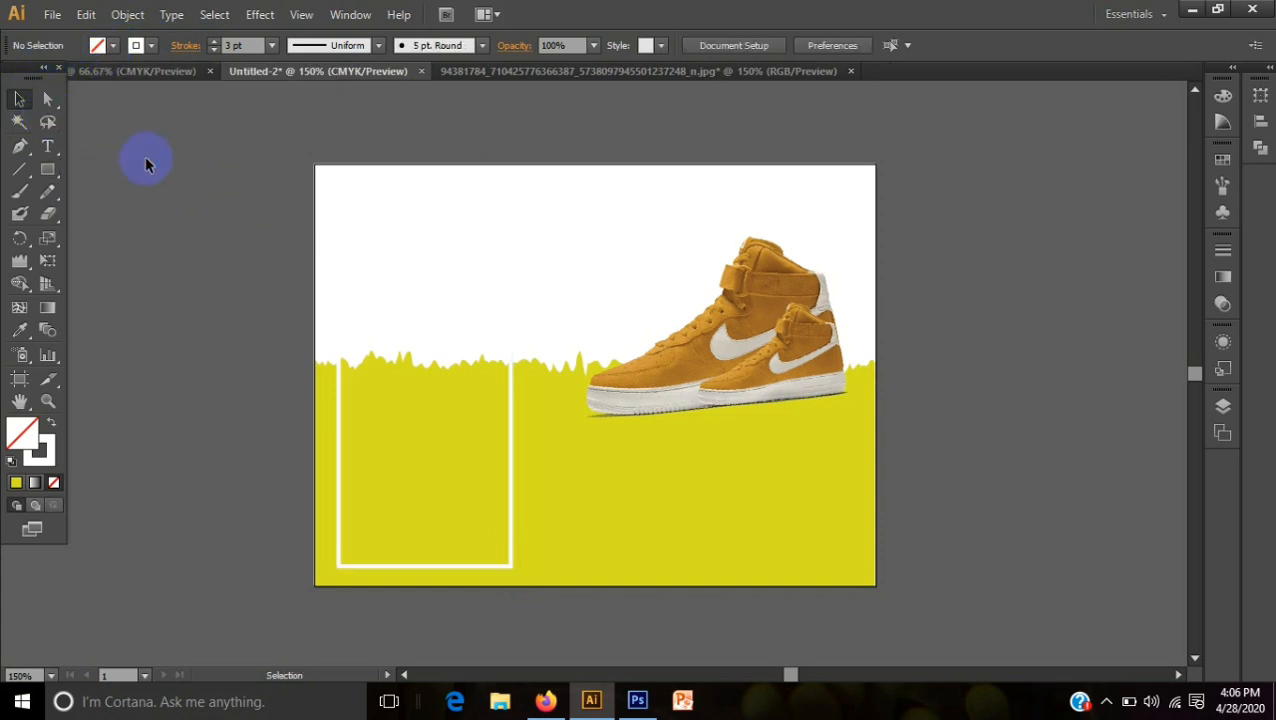
# Change the tall rectangle's stroke colour to a very light grey
pyautogui.click(340, 326)
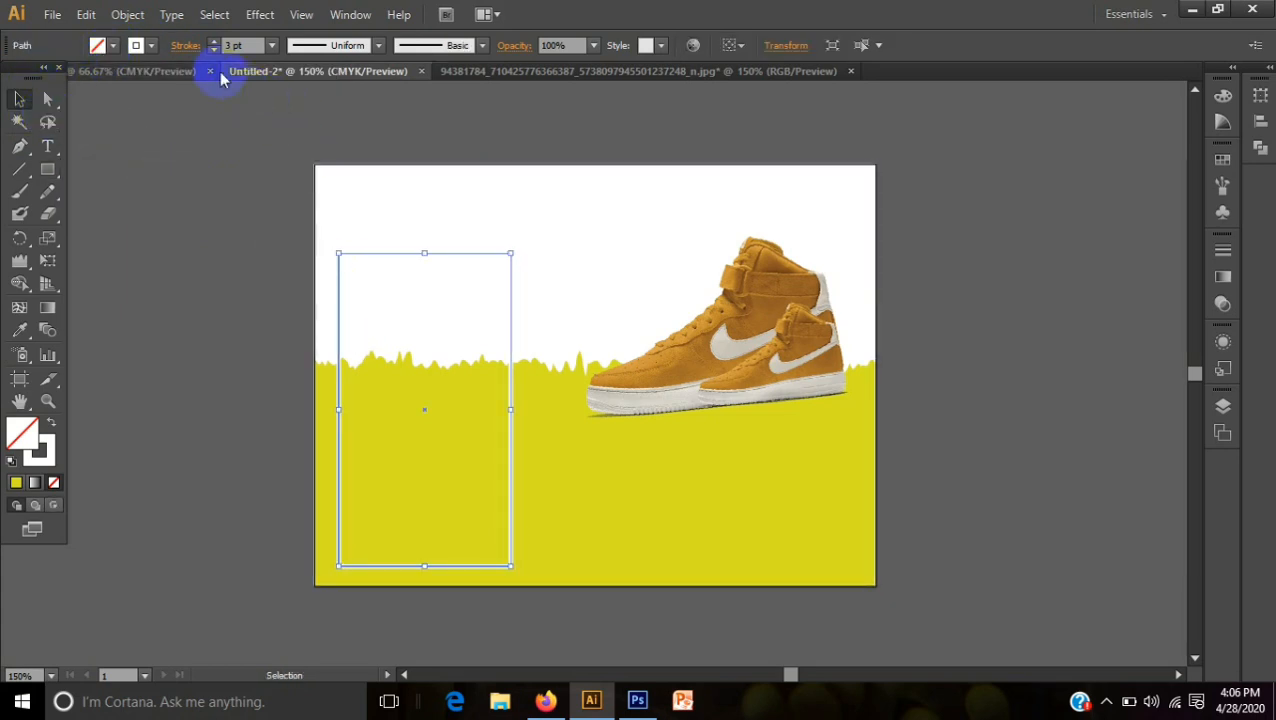
pyautogui.click(150, 47)
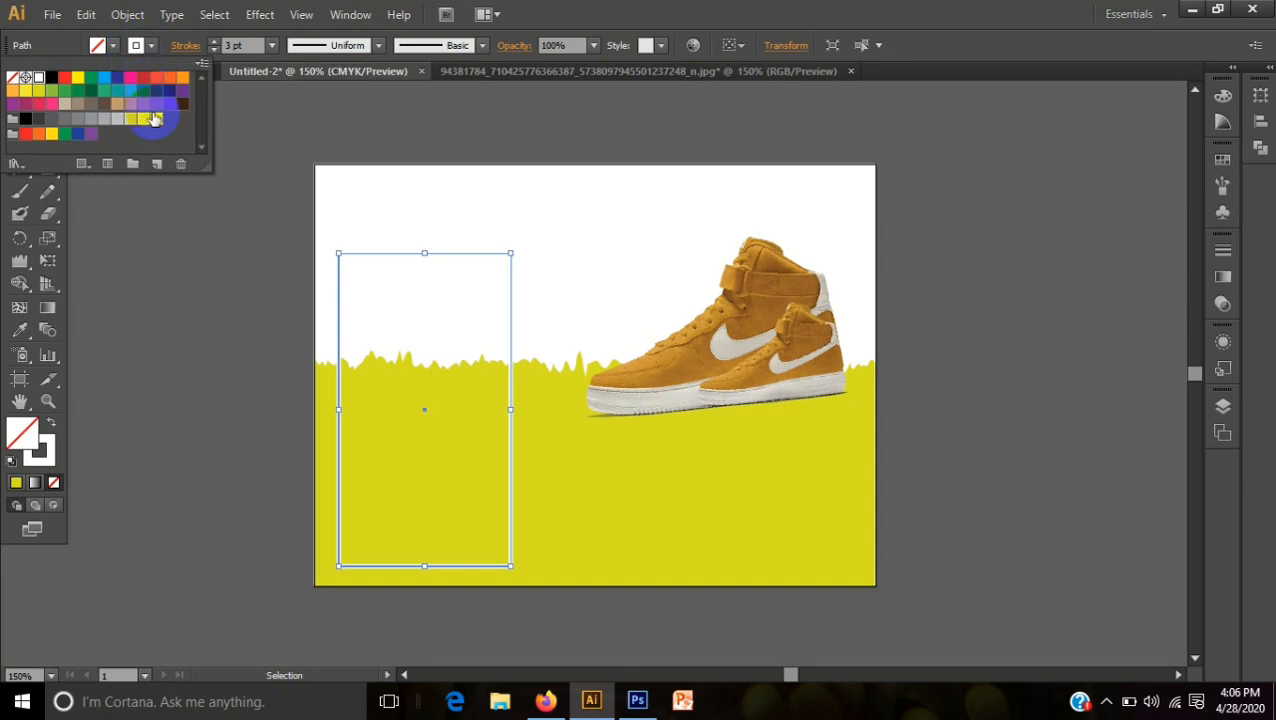
pyautogui.click(145, 121)
pyautogui.click(559, 8)
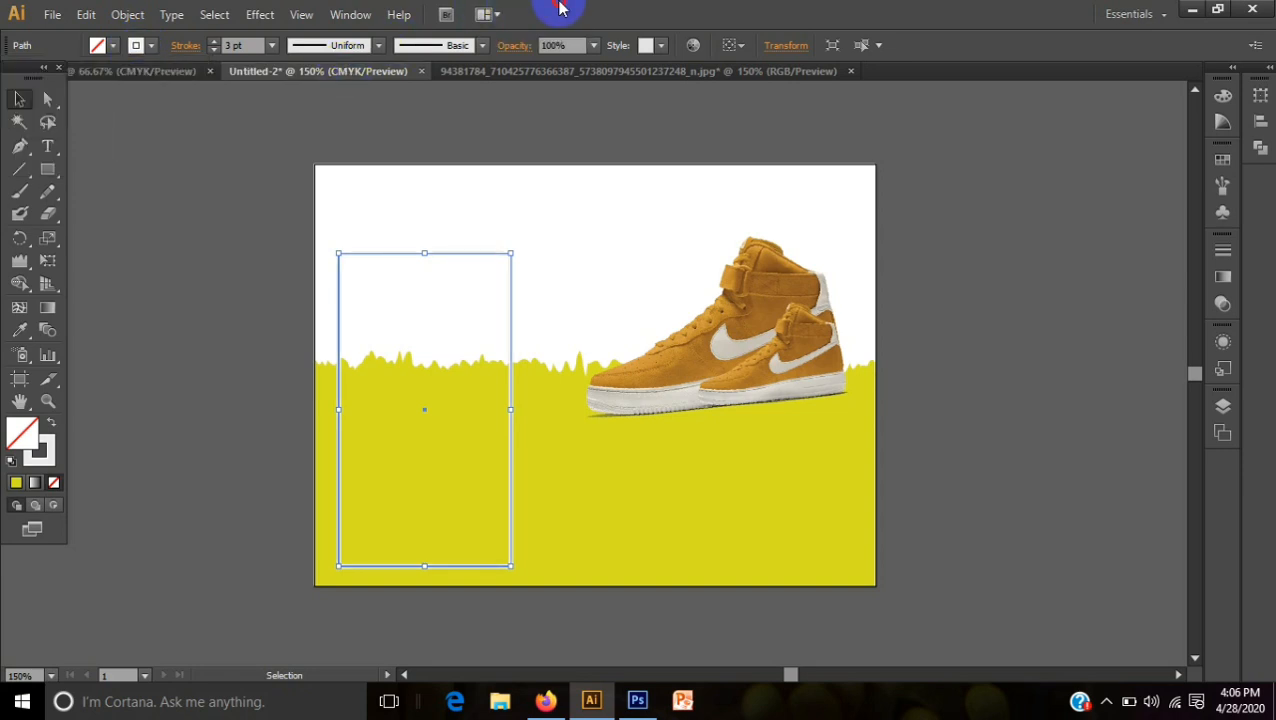
pyautogui.click(166, 211)
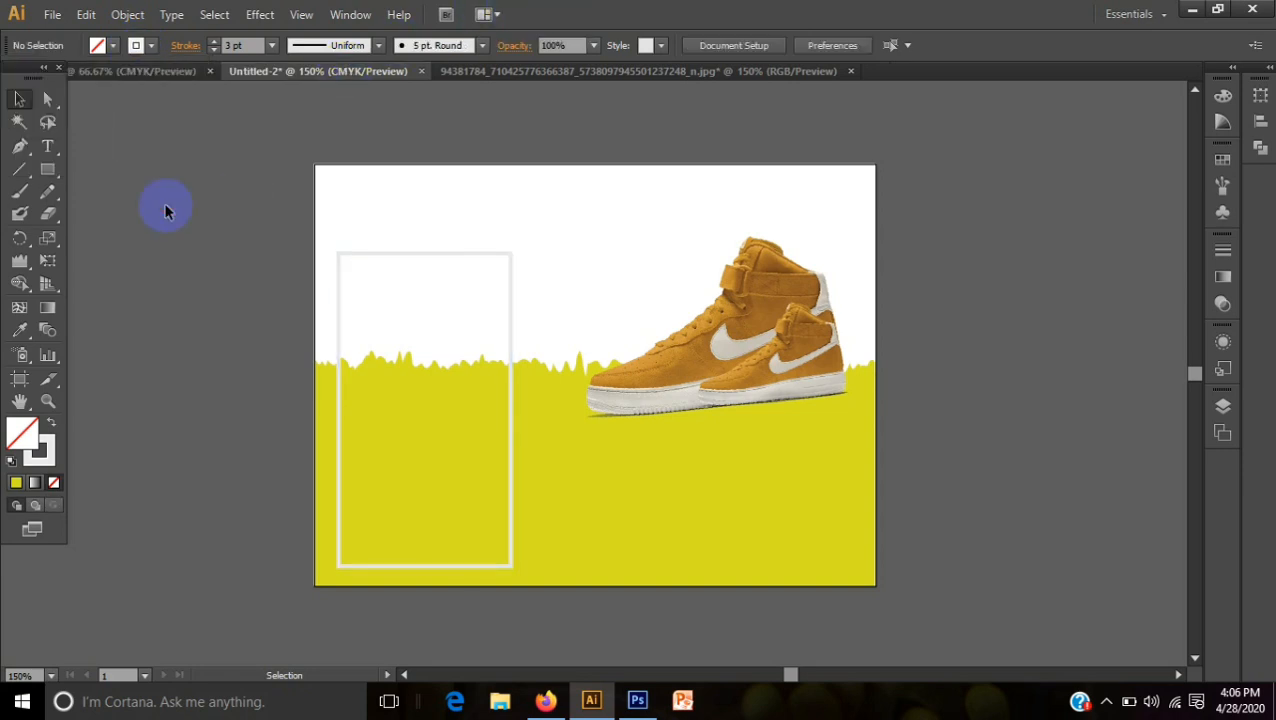
# Add the text FLAT near the upper edge of the light grey frame and the text 50% directly below it
pyautogui.click(50, 149)
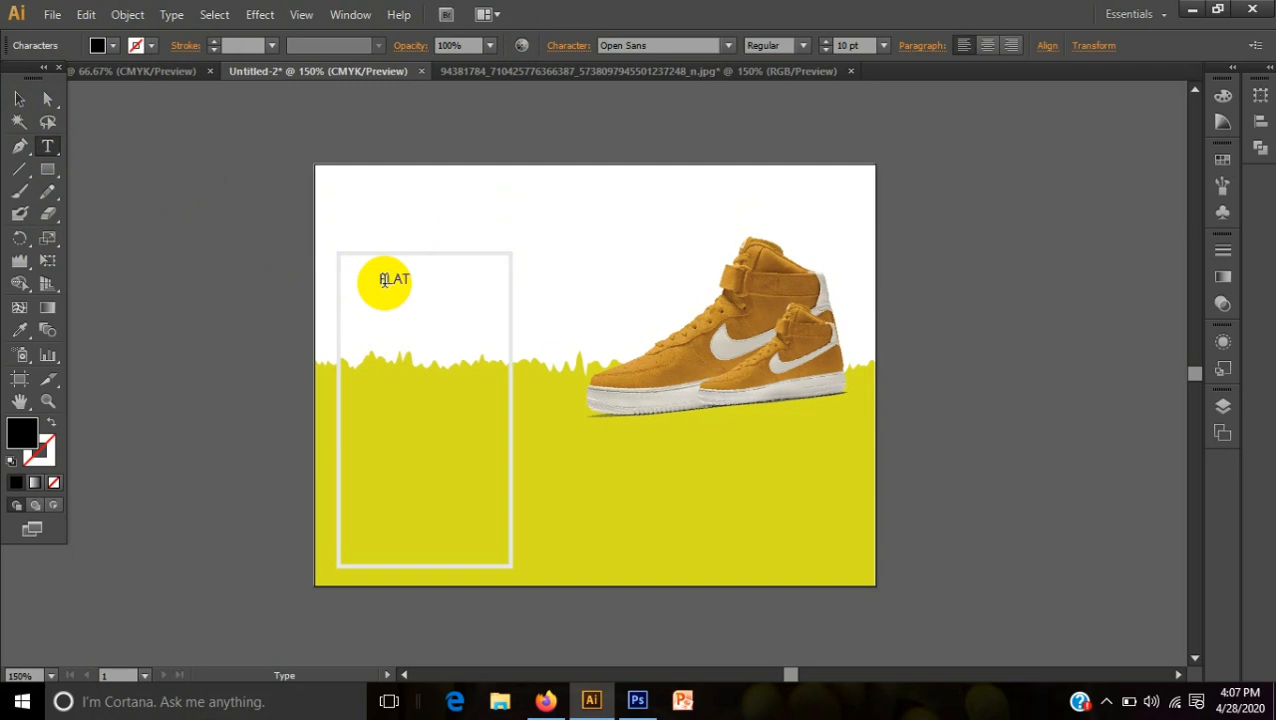
pyautogui.click(19, 99)
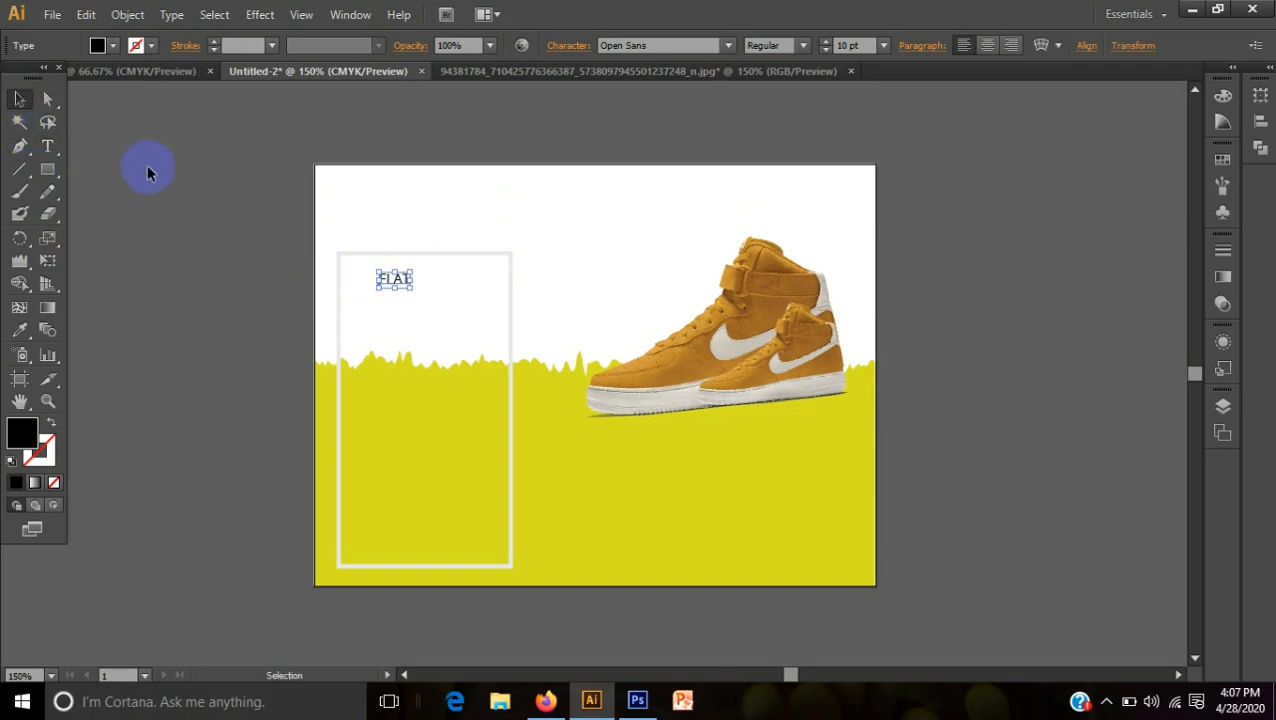
pyautogui.click(118, 200)
pyautogui.click(47, 146)
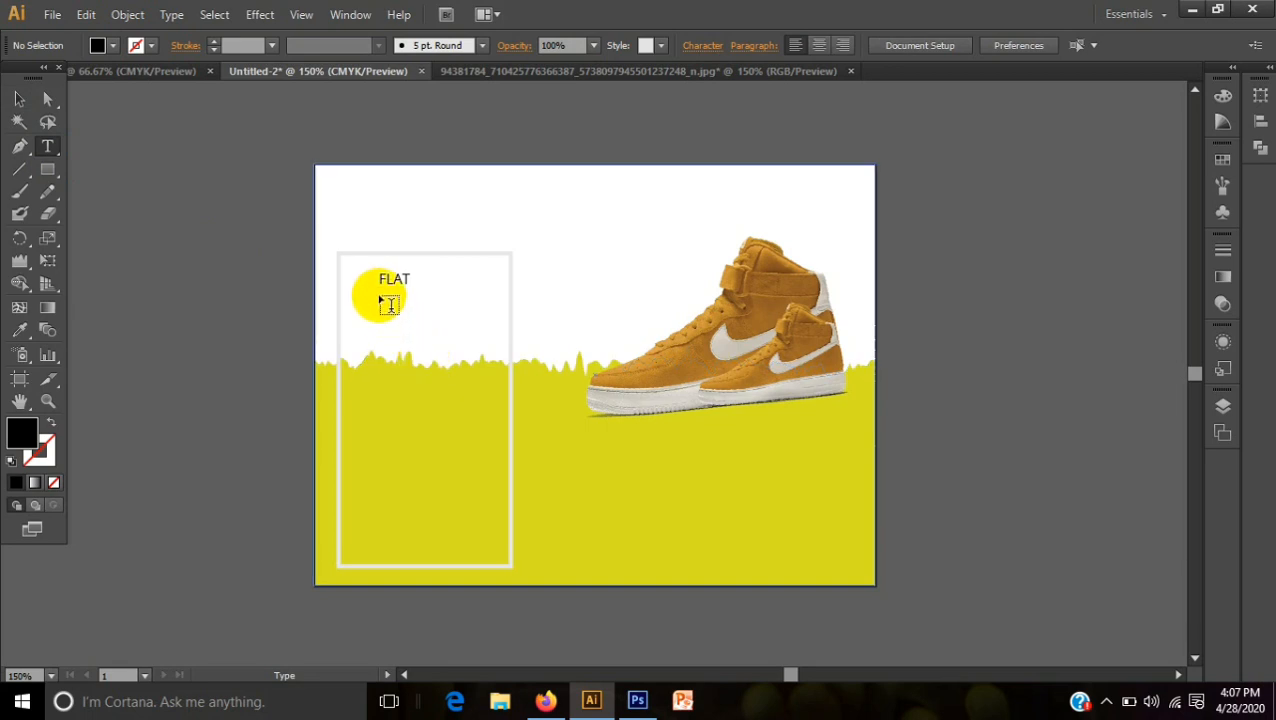
pyautogui.click(379, 290)
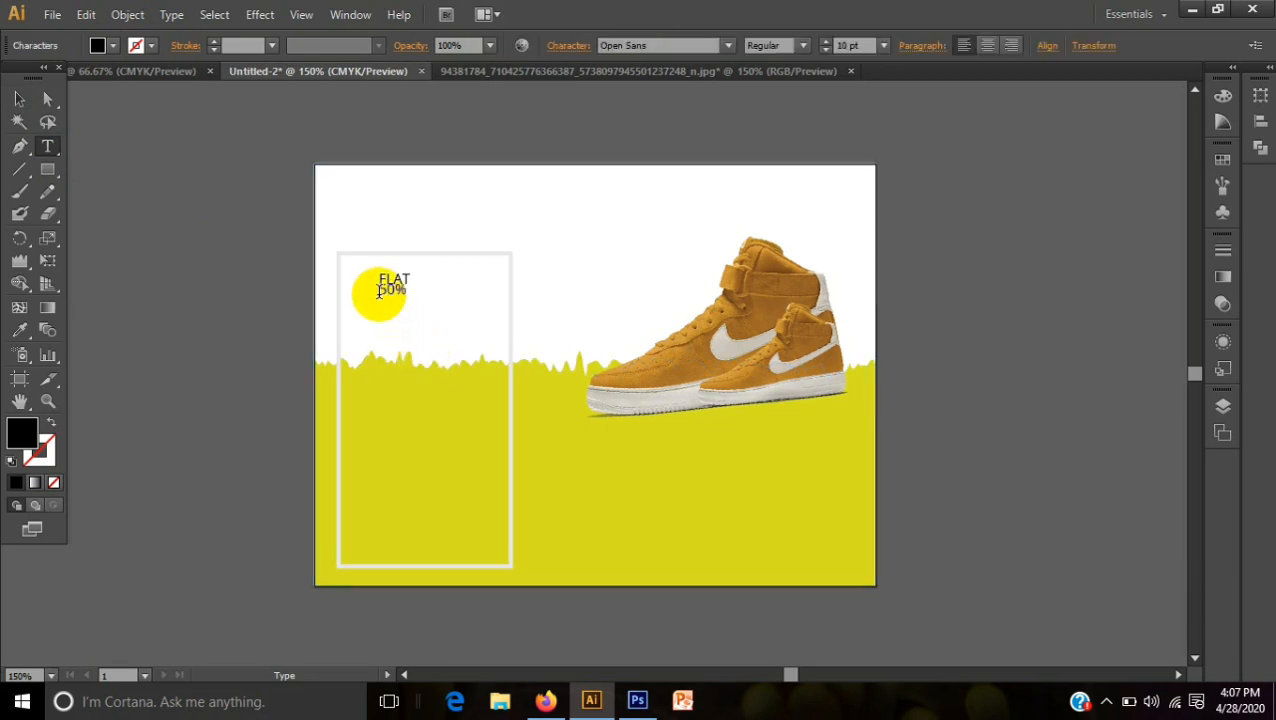
pyautogui.click(16, 102)
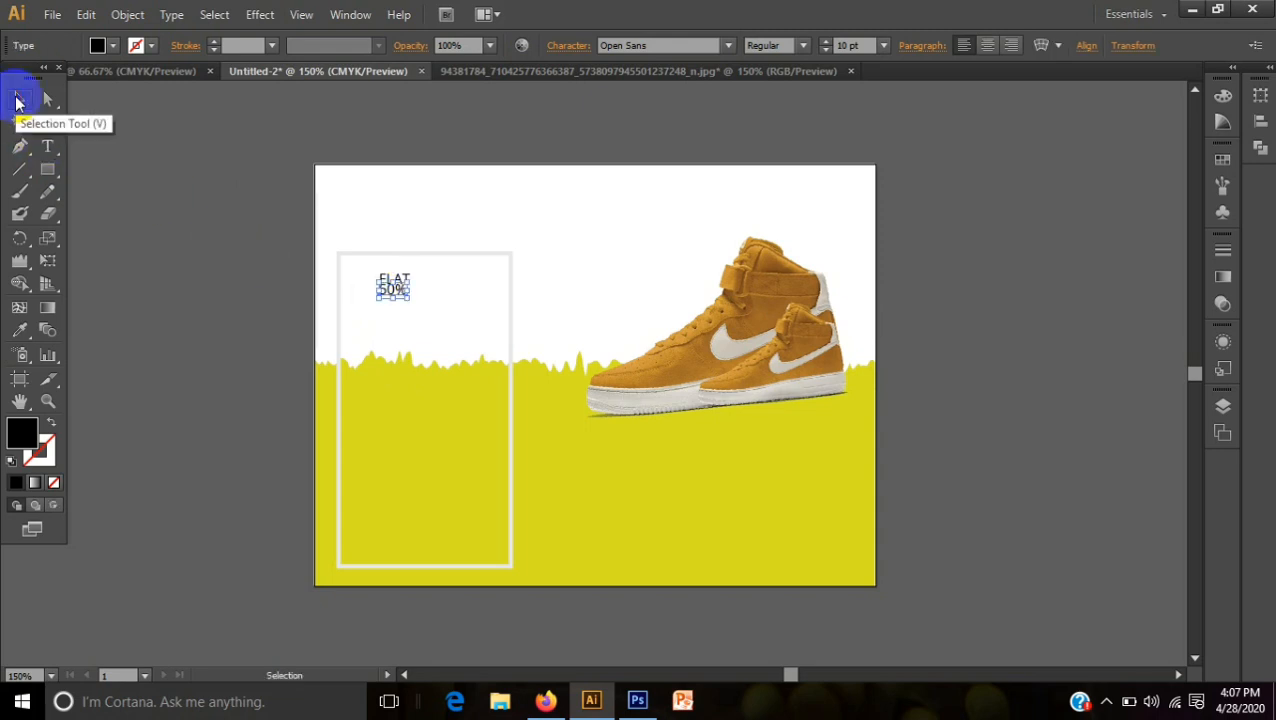
# Draw a thin black horizontal bar inside the frame just below the 50% text
pyautogui.moveTo(47, 169); pyautogui.dragTo(97, 170)
pyautogui.moveTo(365, 311); pyautogui.dragTo(426, 315)
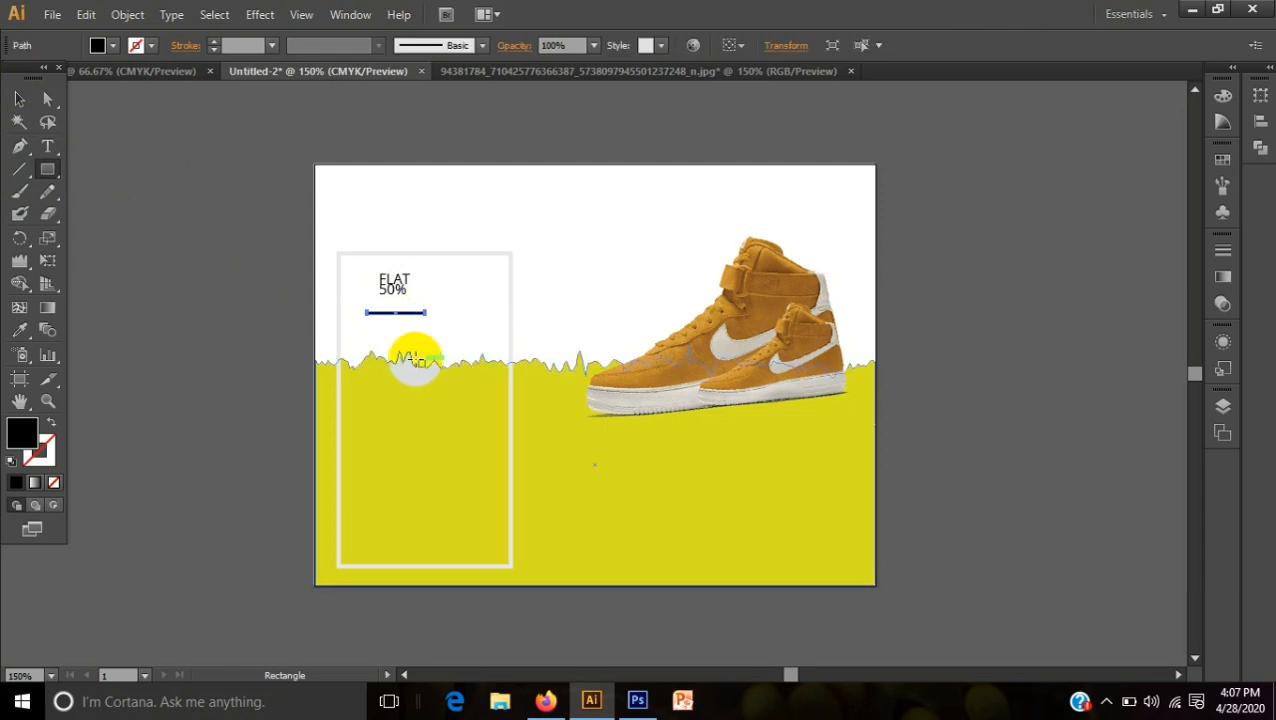
pyautogui.click(19, 99)
pyautogui.click(130, 253)
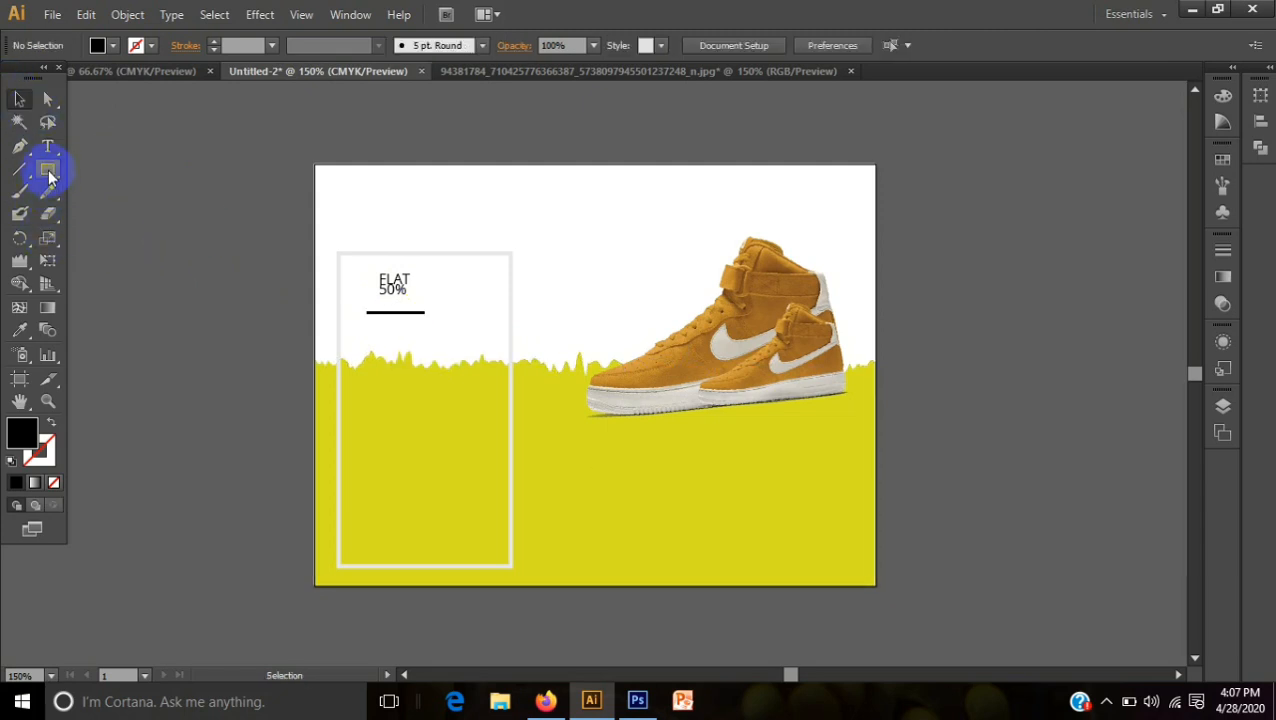
# Add the text ALL PRODUCT on the yellow-green area below the shoes
pyautogui.click(47, 146)
pyautogui.click(357, 316)
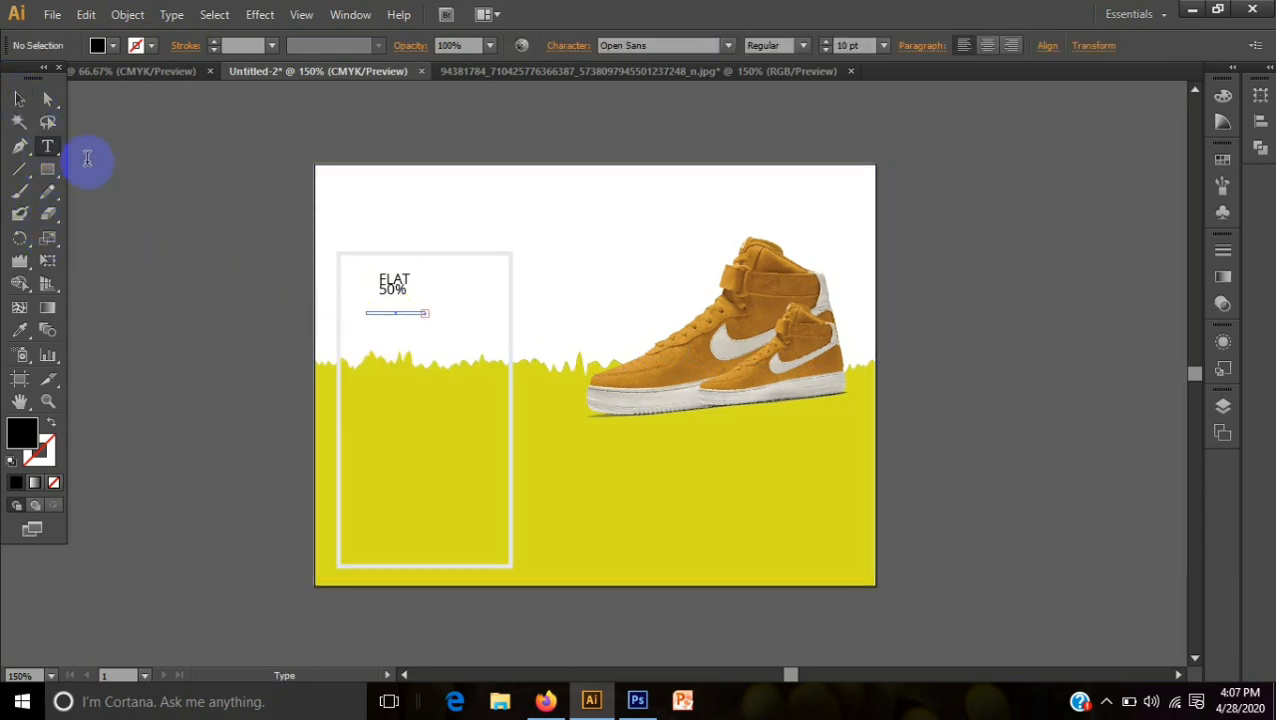
pyautogui.click(52, 152)
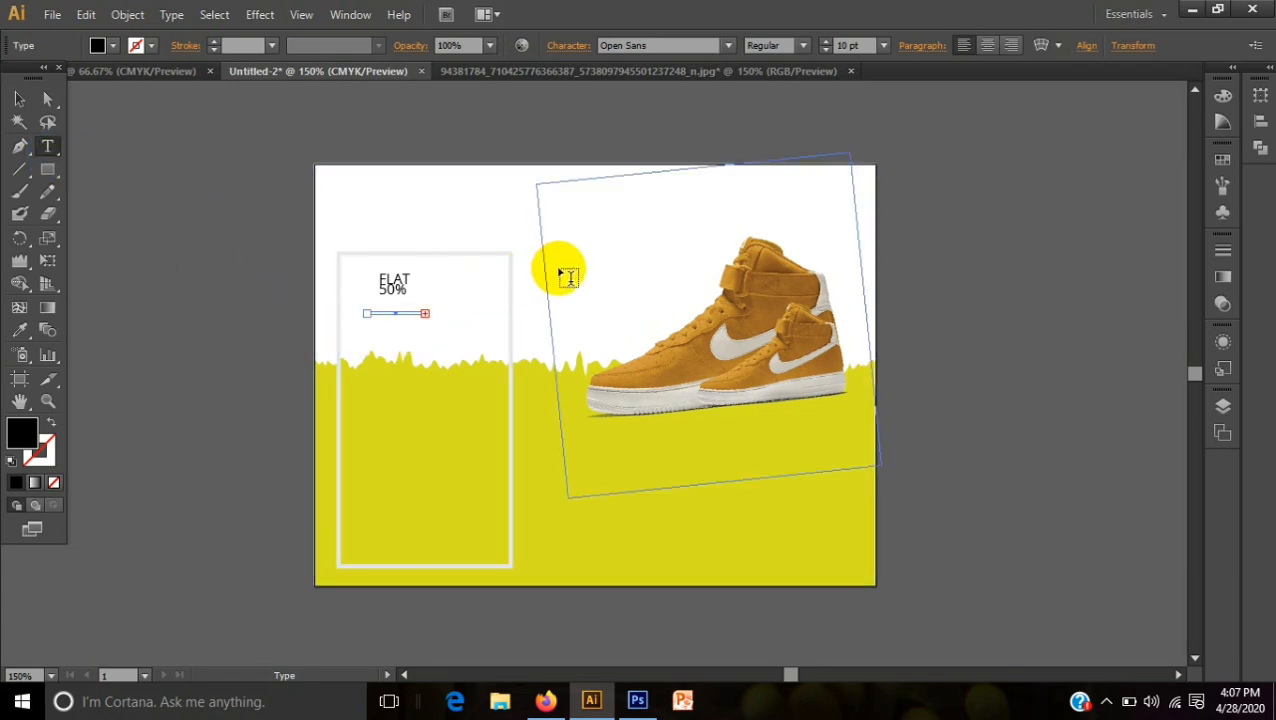
pyautogui.click(559, 471)
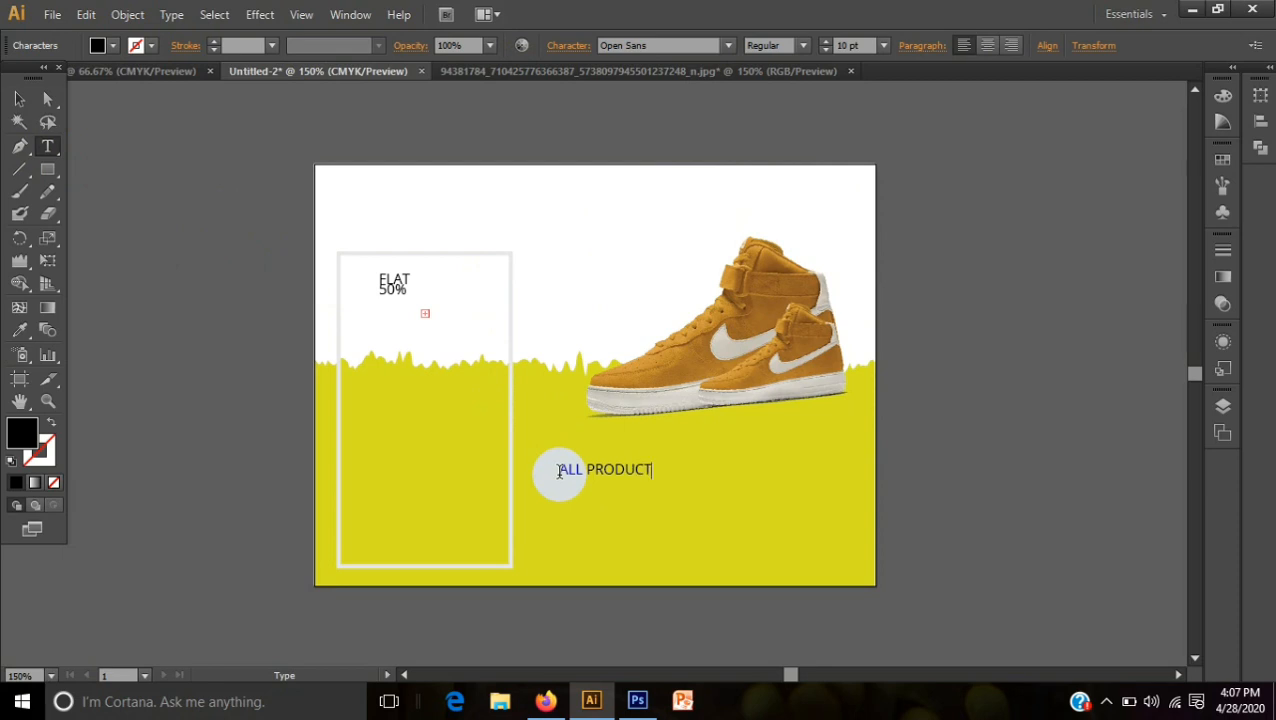
# Set the ALL PRODUCT text to the Bold font style
pyautogui.moveTo(559, 474); pyautogui.dragTo(683, 432)
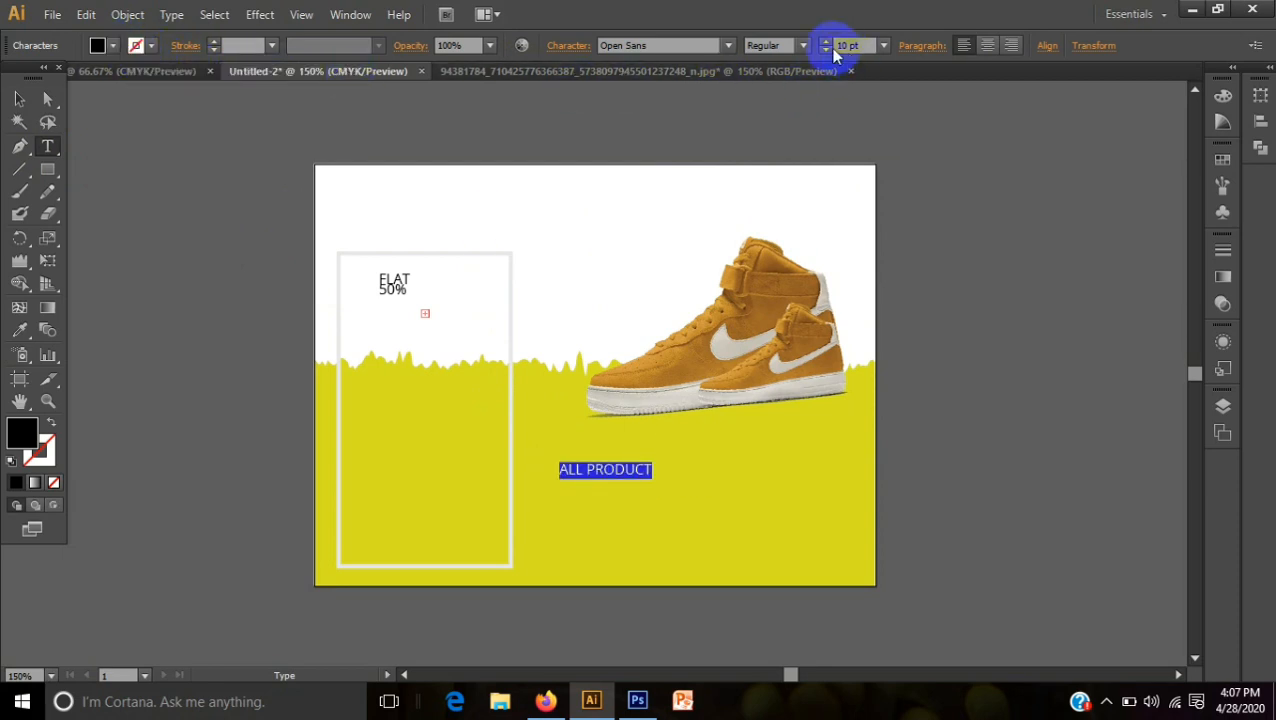
pyautogui.click(802, 46)
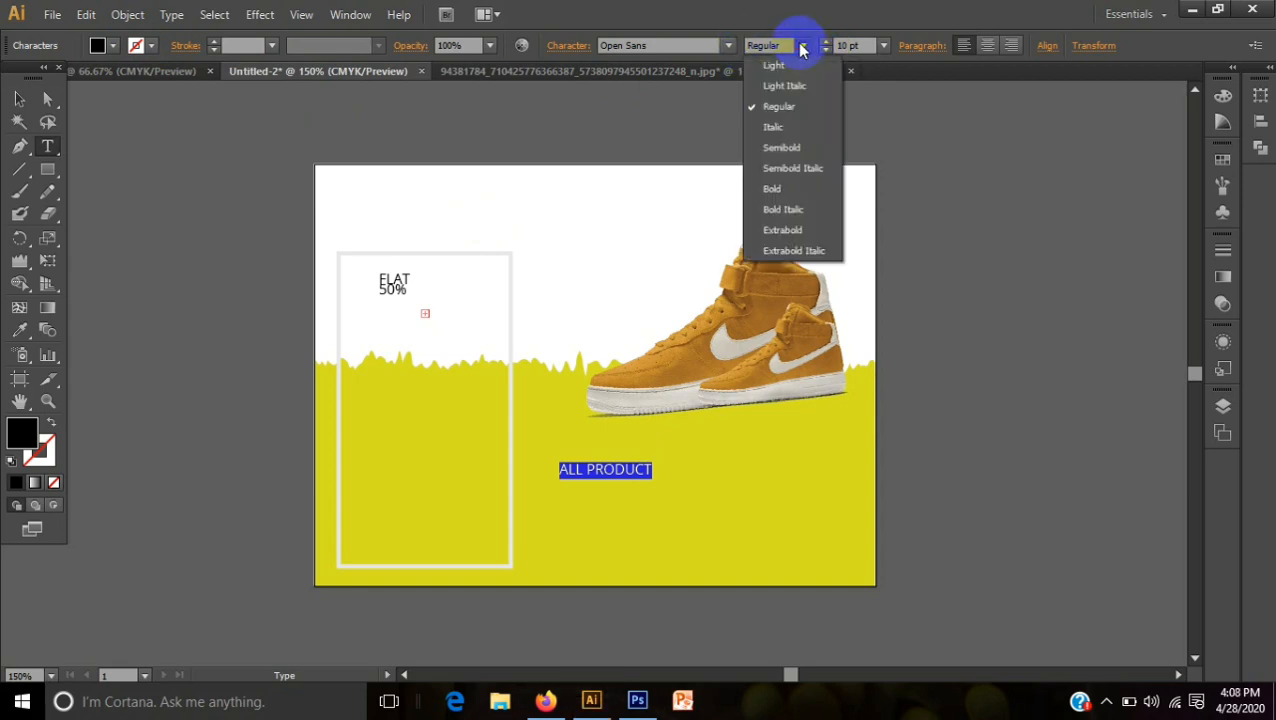
pyautogui.click(790, 190)
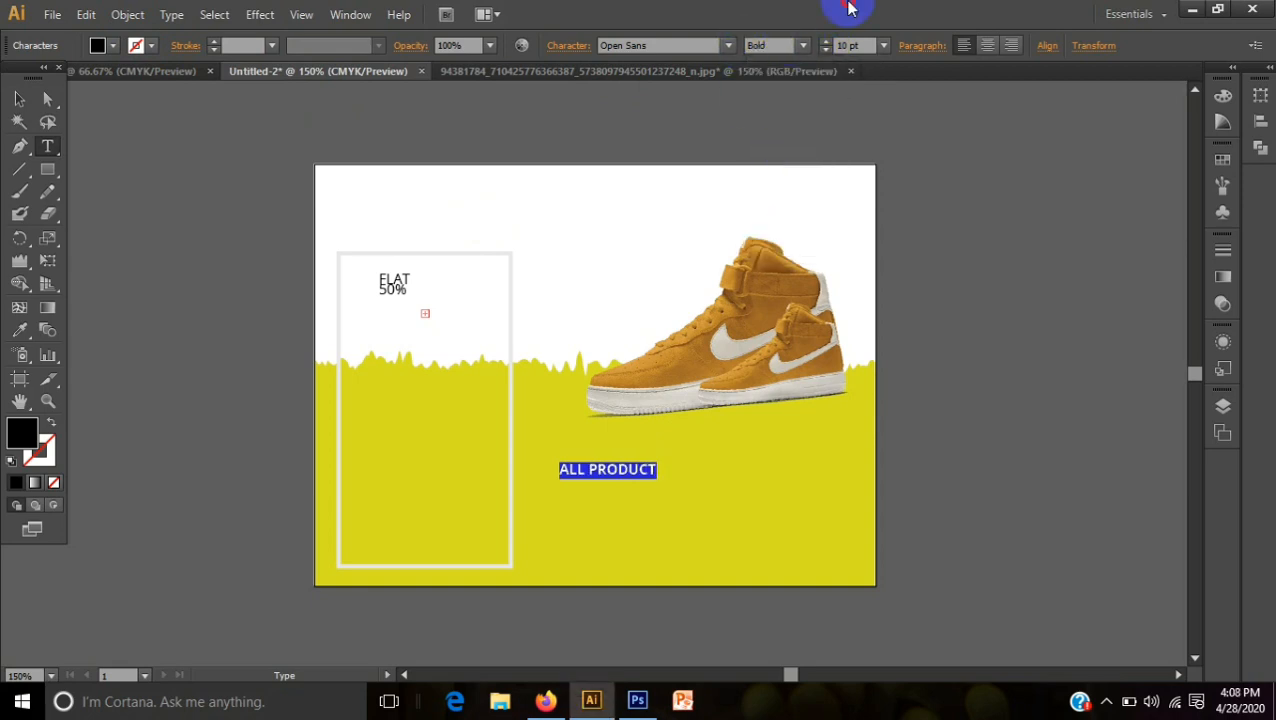
# Move the ALL PRODUCT text into the frame, just below the thin bar
pyautogui.click(19, 99)
pyautogui.click(556, 482)
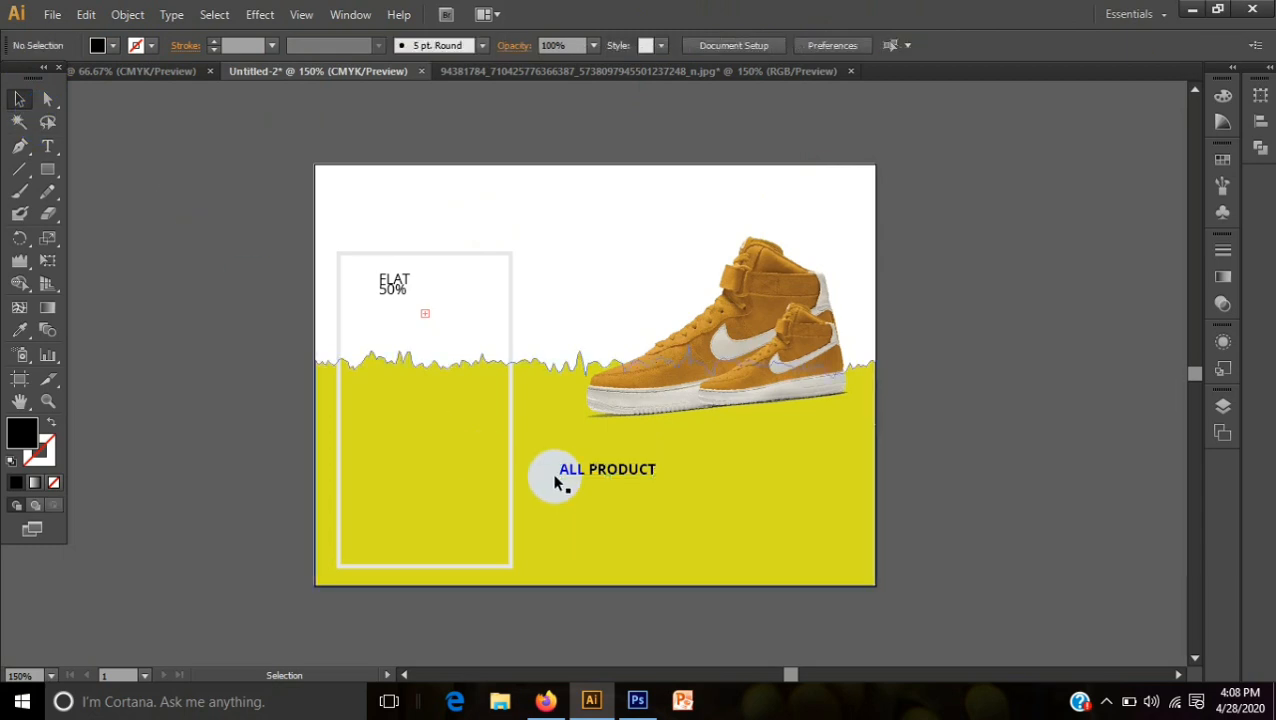
pyautogui.moveTo(560, 472); pyautogui.dragTo(406, 320)
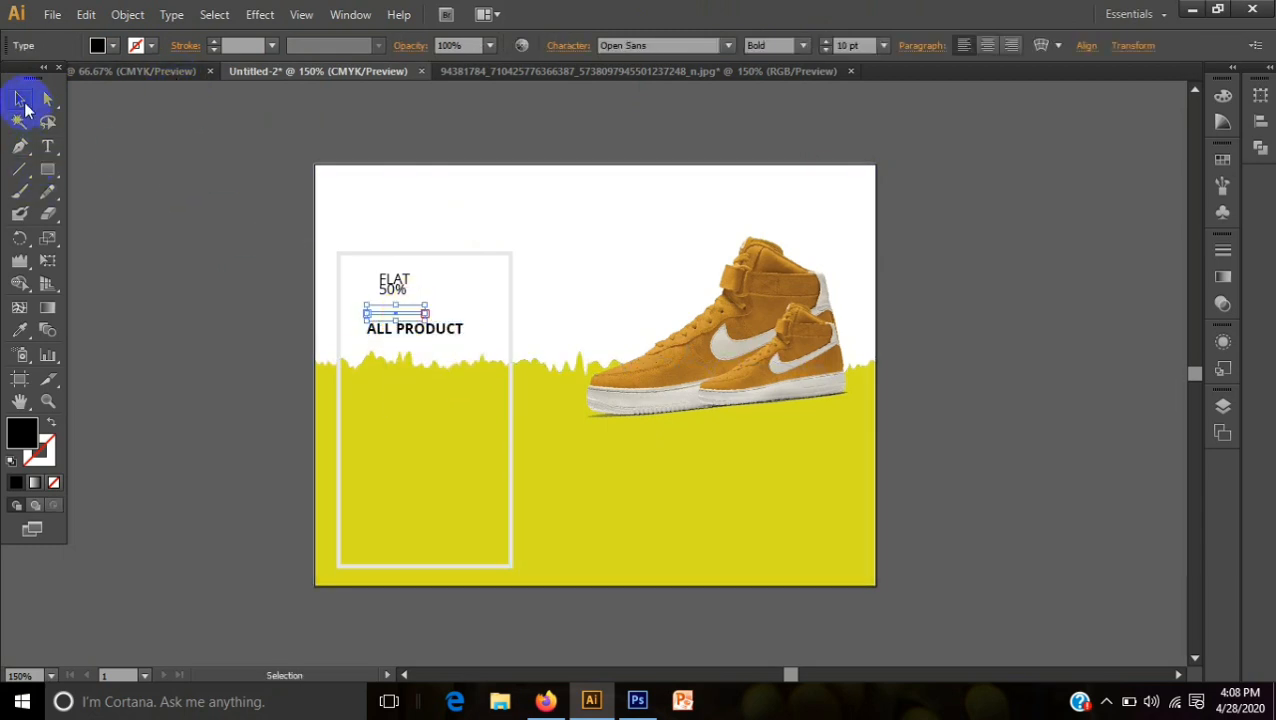
# Select the thin bar above ALL PRODUCT and set its fill to dark brown
pyautogui.click(360, 308)
pyautogui.click(384, 313)
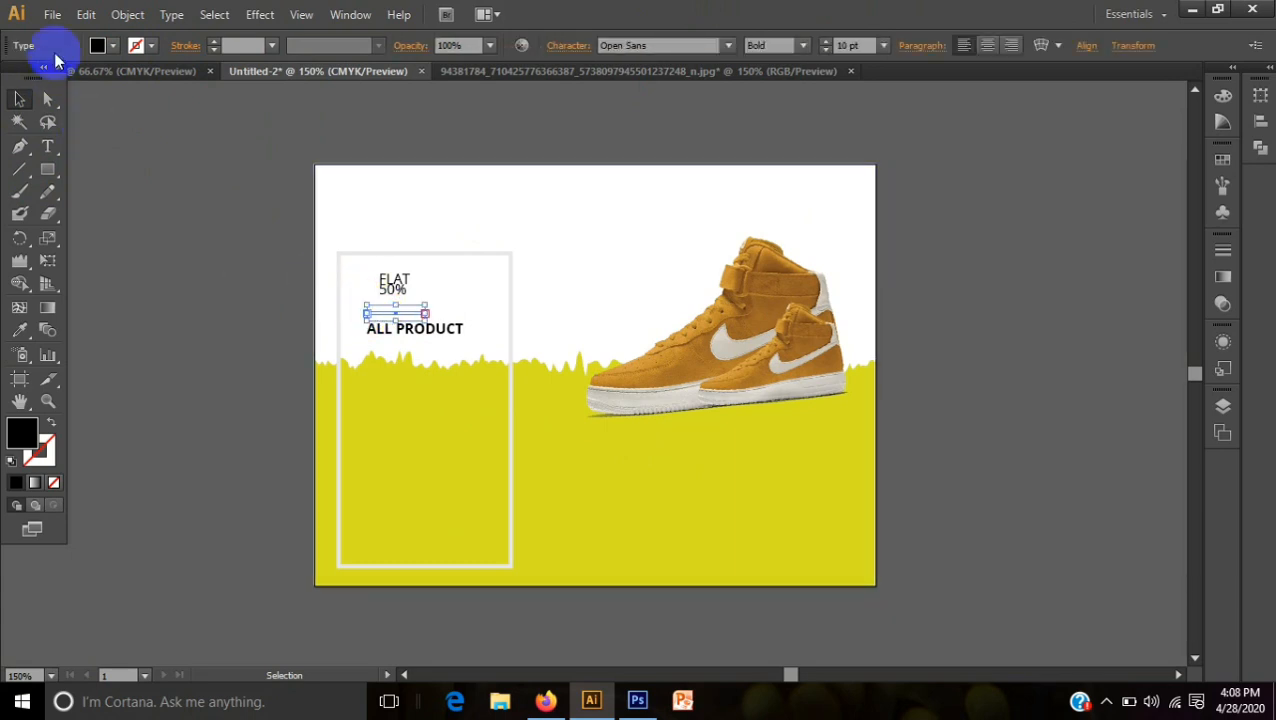
pyautogui.click(97, 45)
pyautogui.click(182, 105)
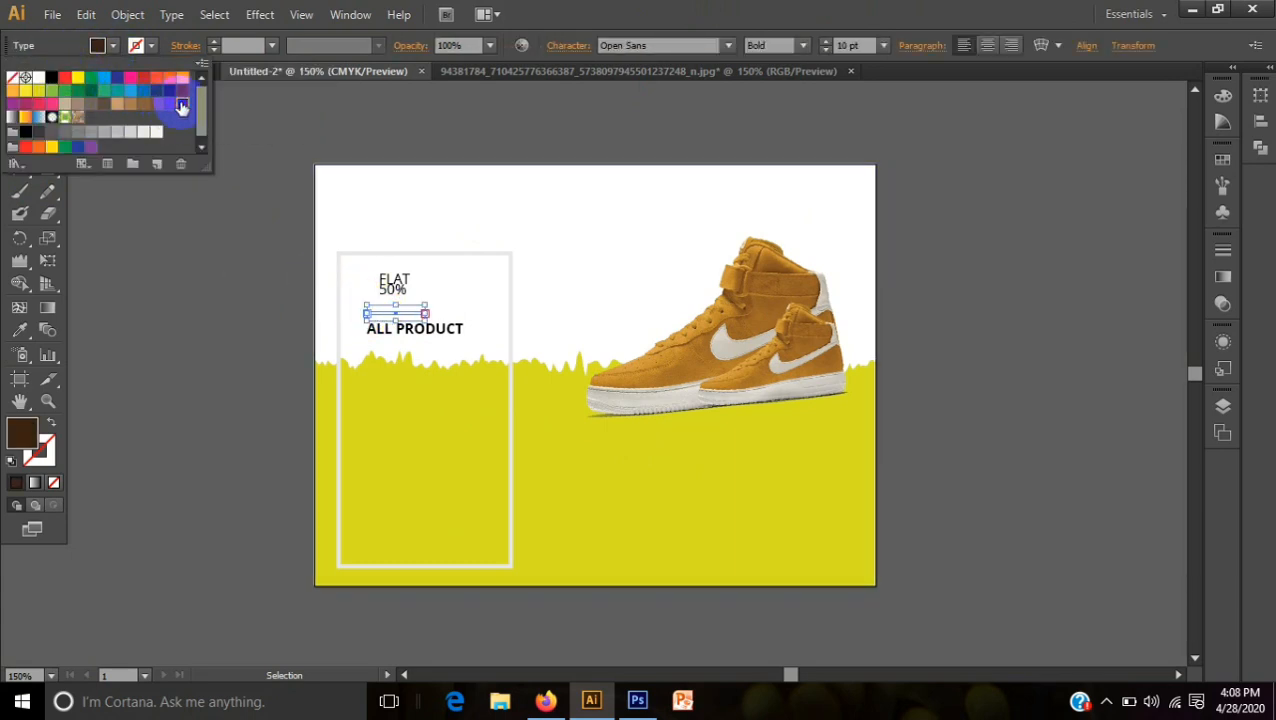
pyautogui.click(620, 8)
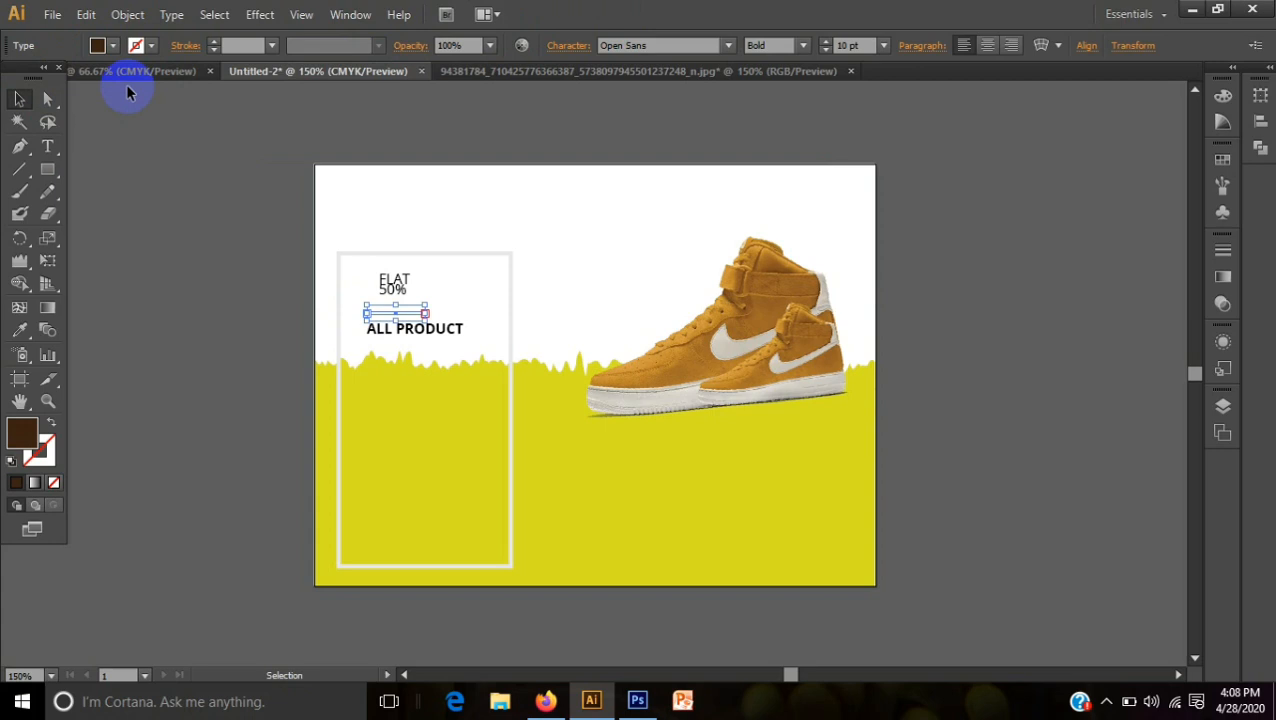
# Try to change the stacking order of the thin bar above ALL PRODUCT
pyautogui.click(287, 194)
pyautogui.rightClick(397, 315)
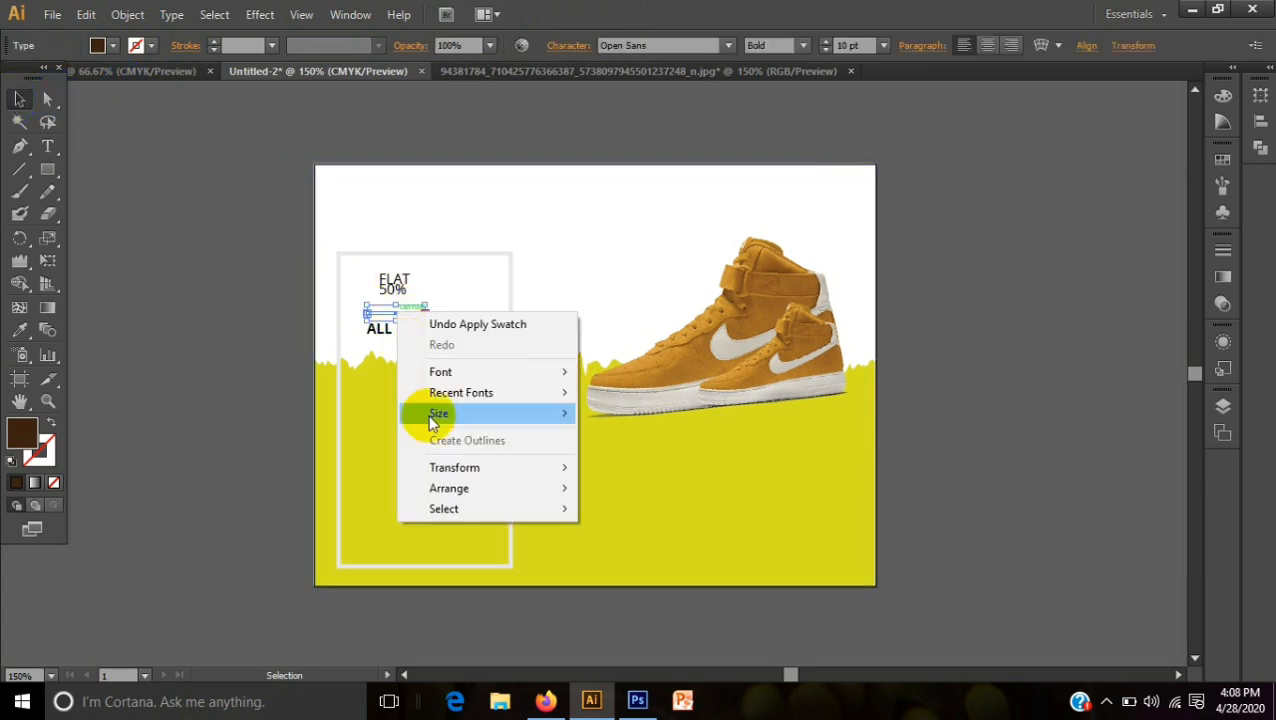
pyautogui.moveTo(450, 488)
pyautogui.click(597, 497)
pyautogui.click(253, 296)
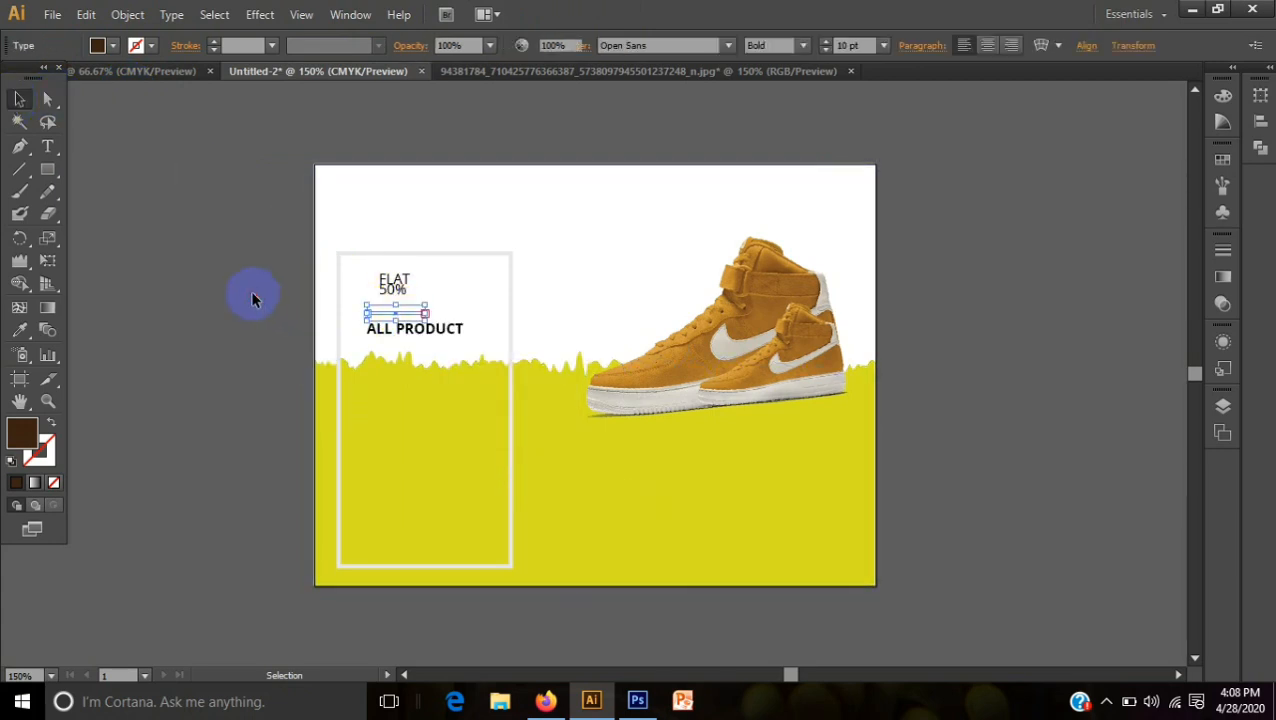
# Move the thin bar off the artboard to its left side and apply a brown fill
pyautogui.moveTo(407, 319); pyautogui.dragTo(156, 294)
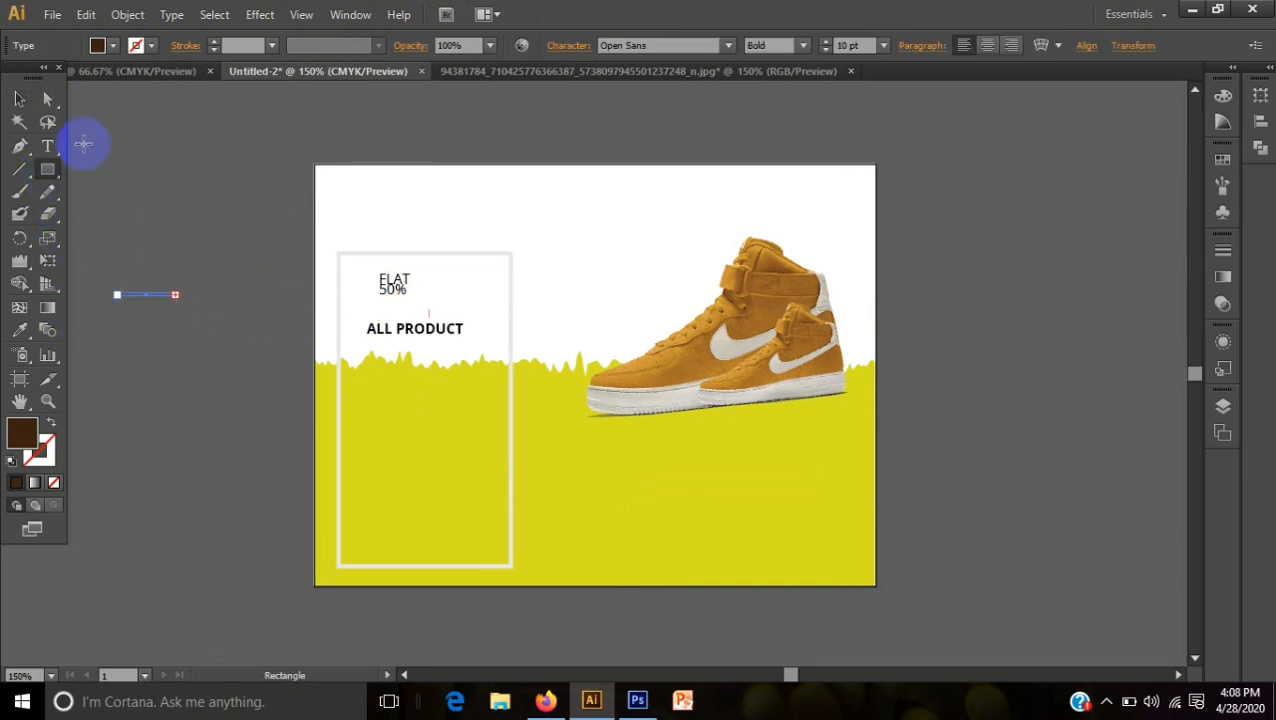
pyautogui.click(99, 45)
pyautogui.click(168, 106)
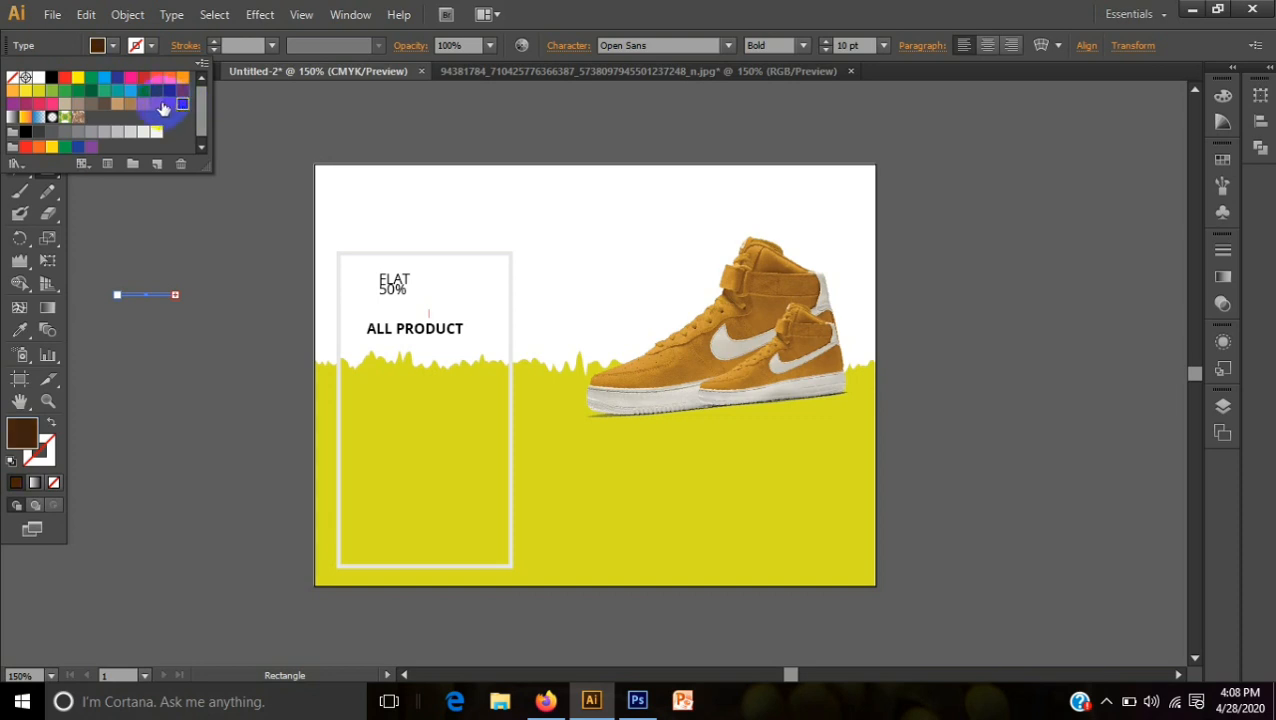
# Move the thin bar back into the frame, between the 50% and ALL PRODUCT texts
pyautogui.click(22, 100)
pyautogui.click(145, 290)
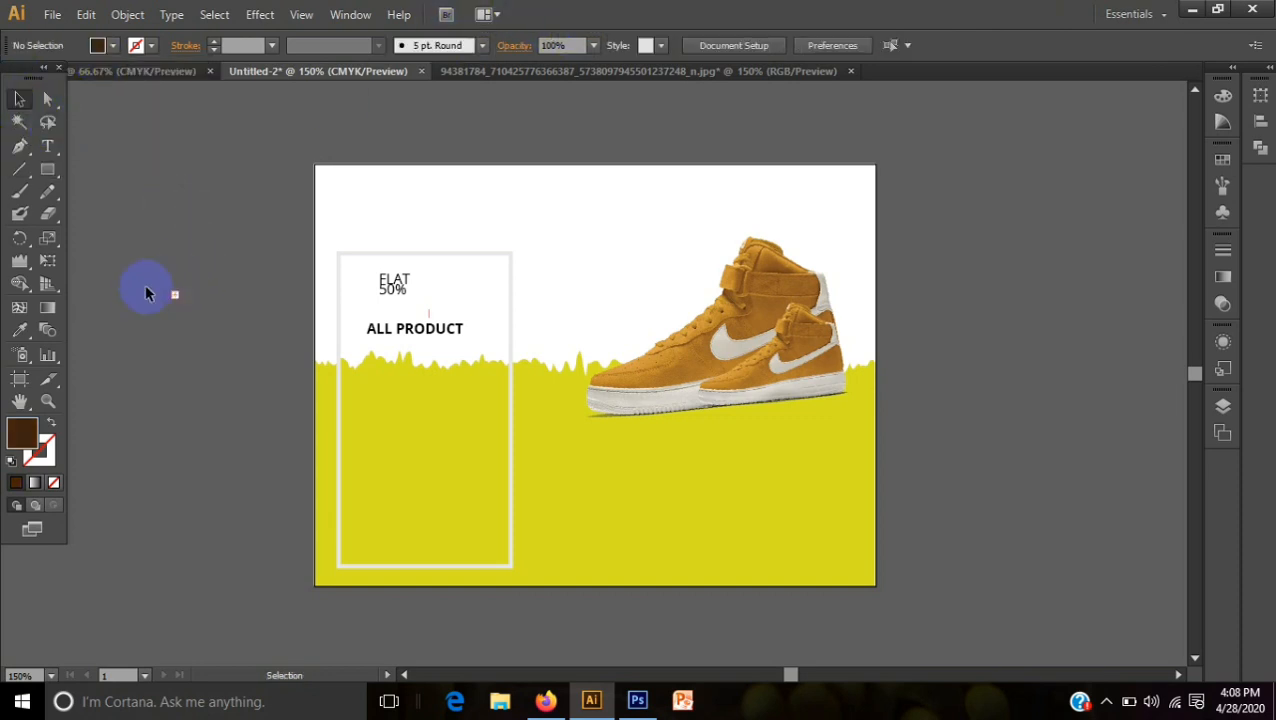
pyautogui.moveTo(142, 294); pyautogui.dragTo(416, 312)
pyautogui.click(652, 663)
# Give the thin bar a black stroke with a weight of 4 pt
pyautogui.click(153, 46)
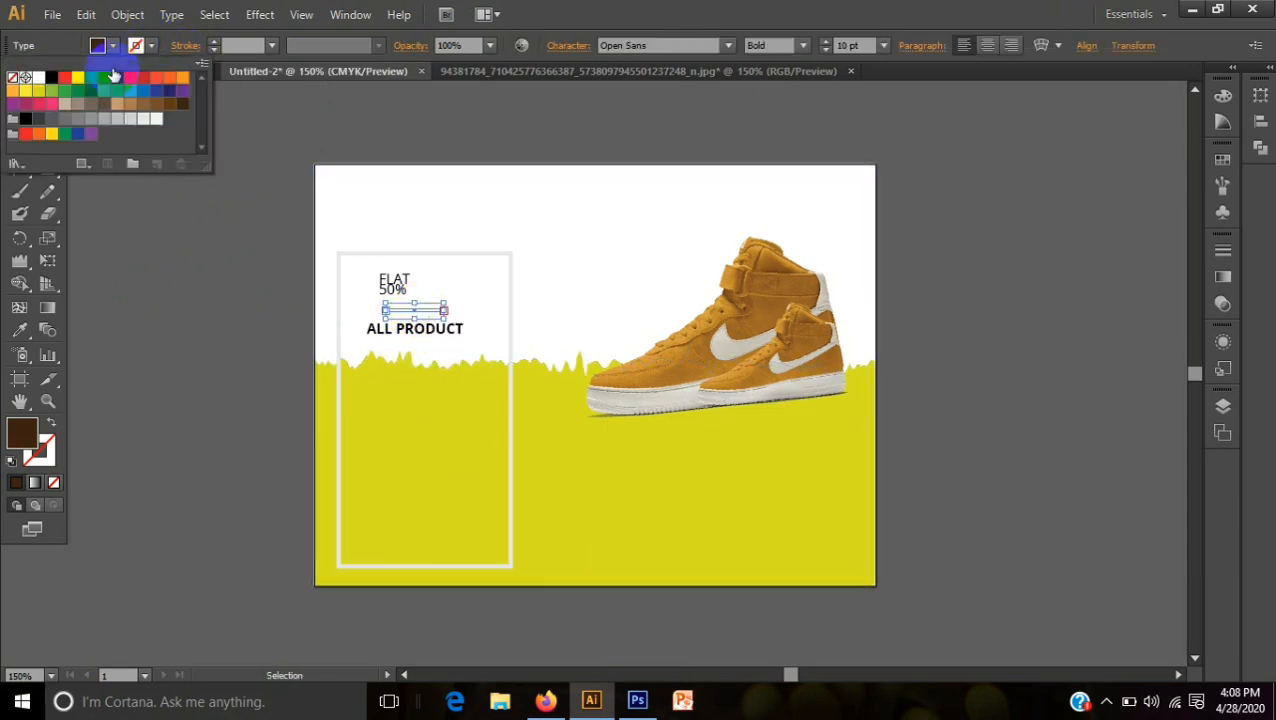
pyautogui.click(52, 78)
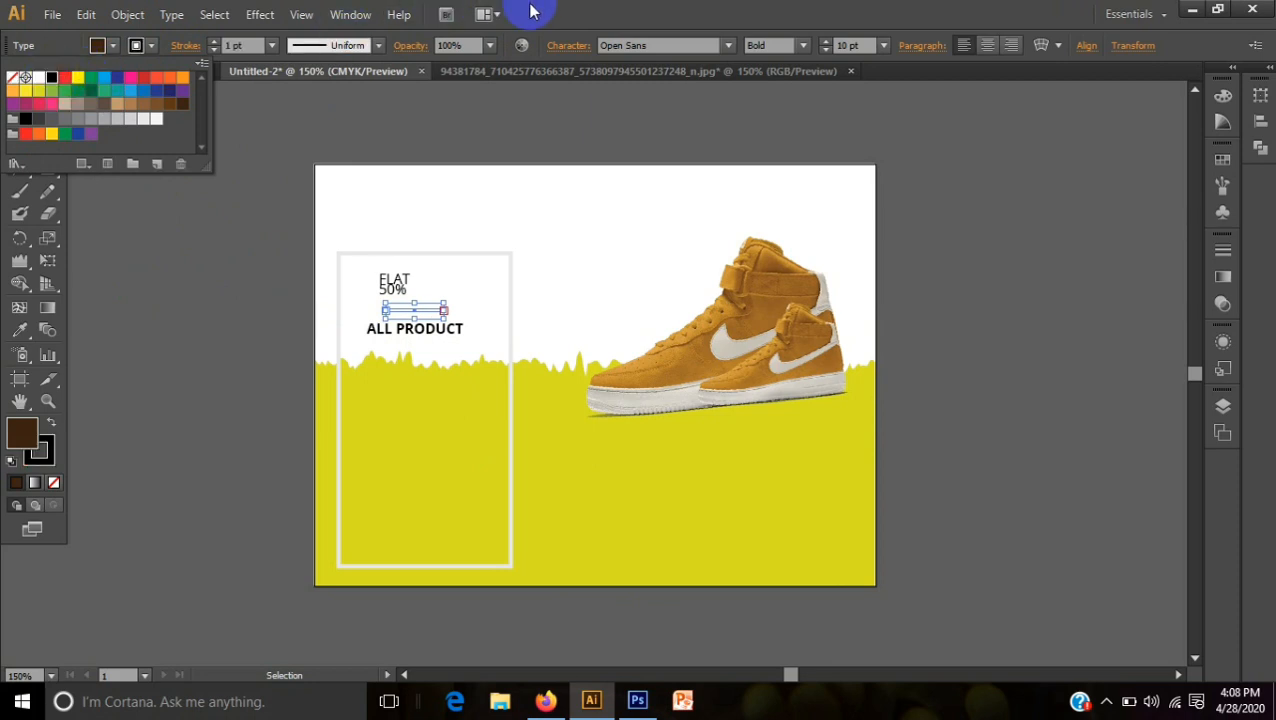
pyautogui.click(214, 50)
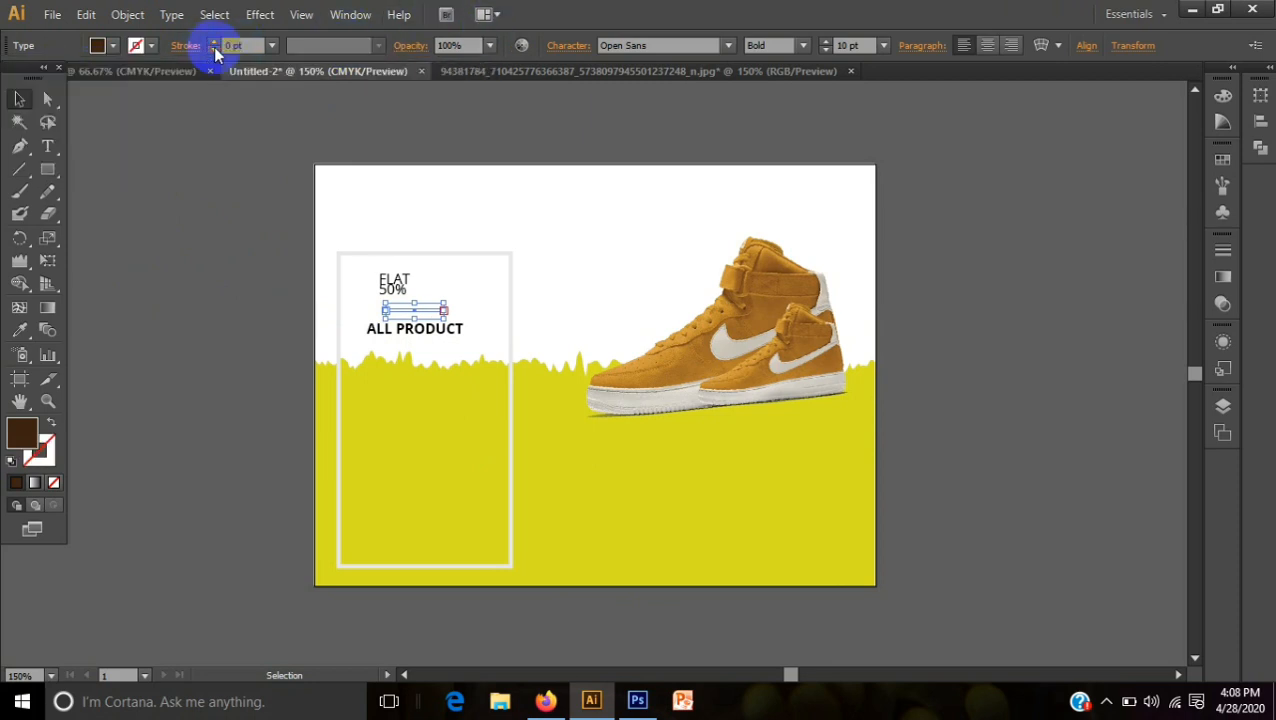
pyautogui.click(214, 42)
pyautogui.click(214, 42)
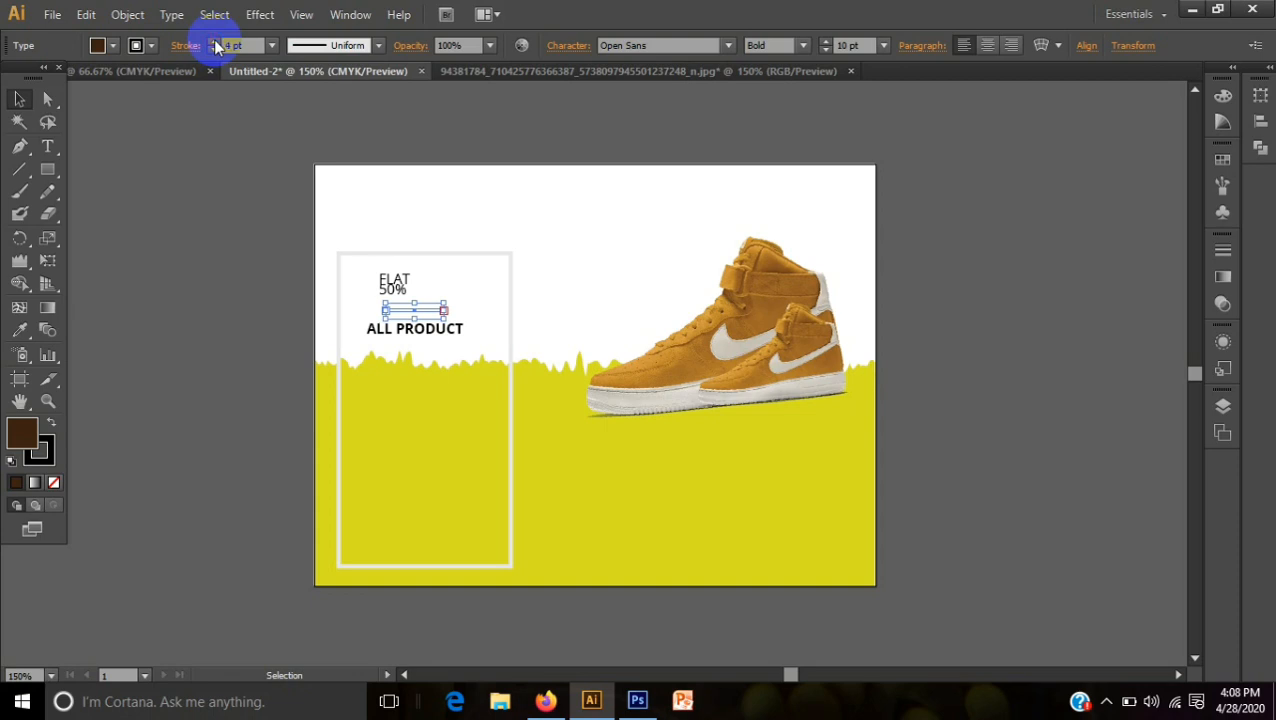
pyautogui.click(242, 162)
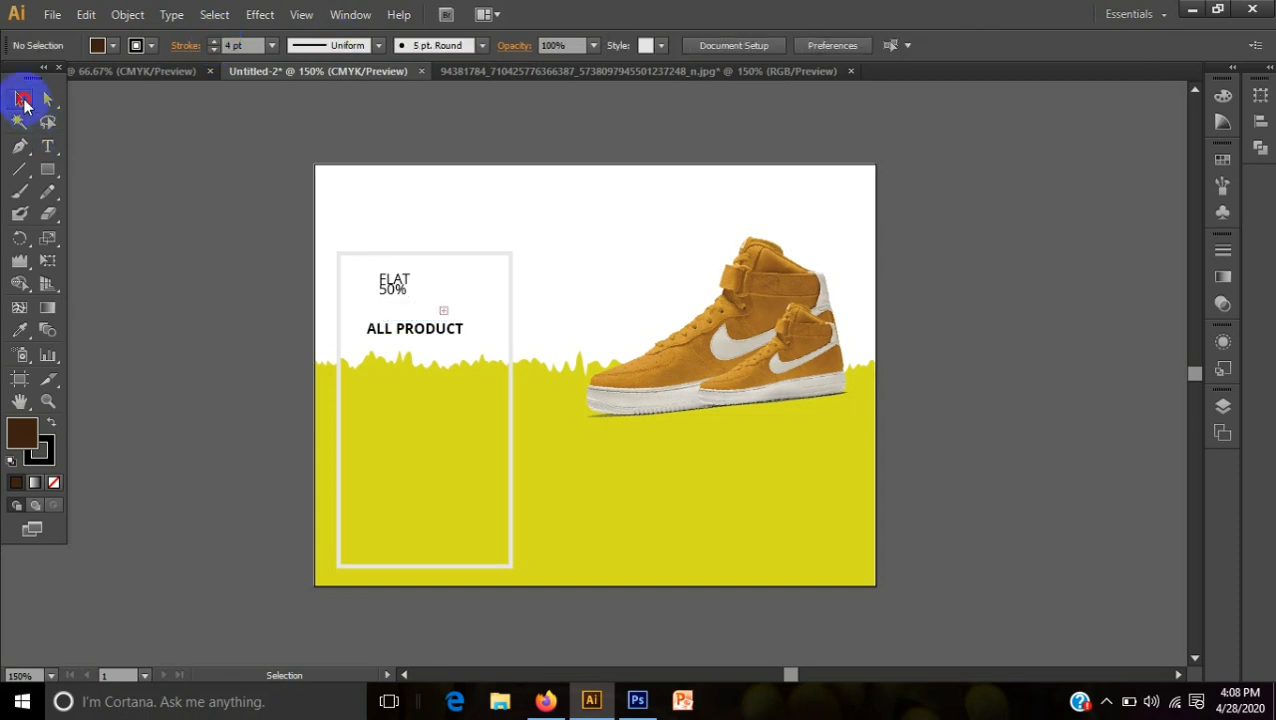
pyautogui.click(420, 313)
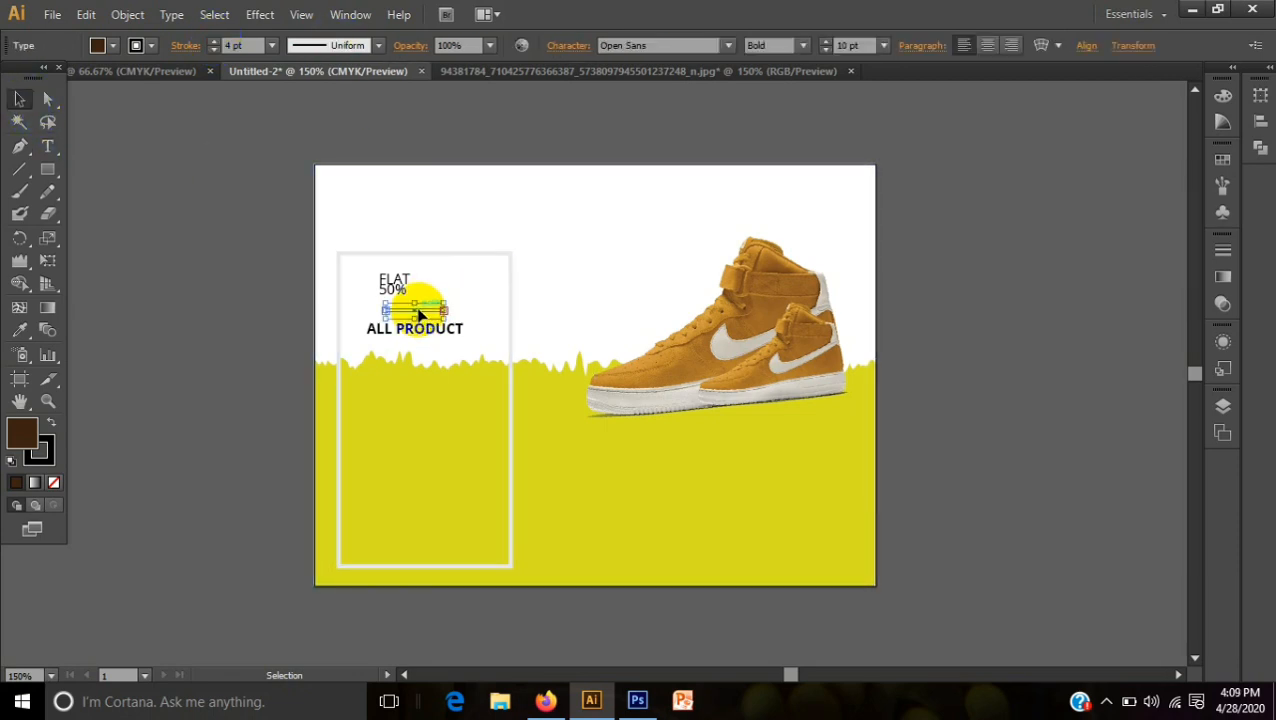
# Set the font size of the FLAT text to 15 pt
pyautogui.click(396, 272)
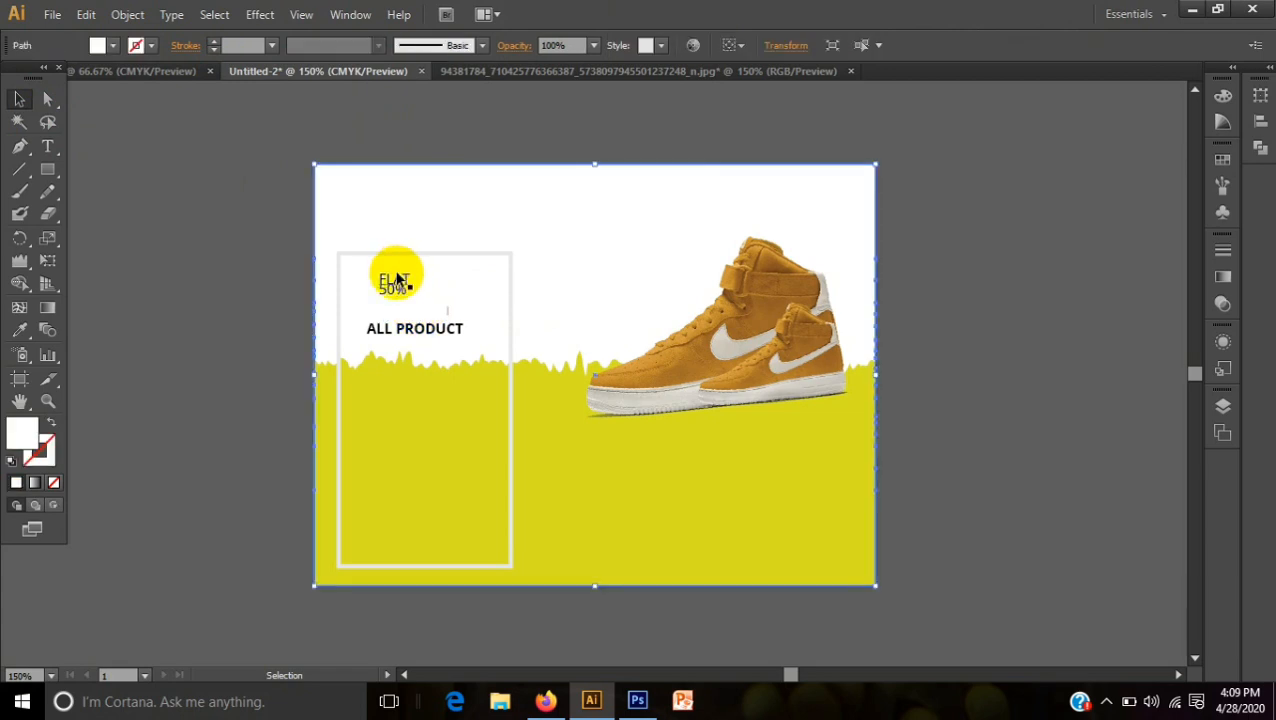
pyautogui.click(396, 276)
pyautogui.click(770, 45)
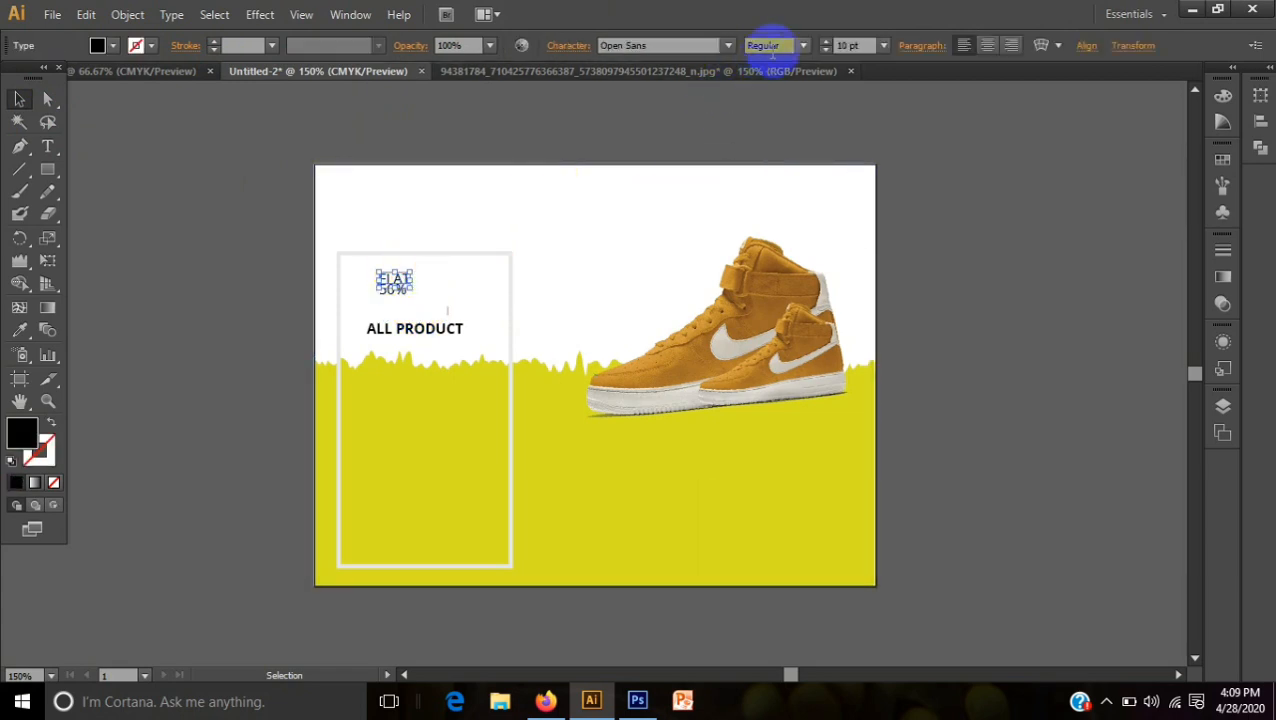
pyautogui.click(826, 42)
pyautogui.click(826, 42)
pyautogui.click(826, 42)
pyautogui.click(826, 42)
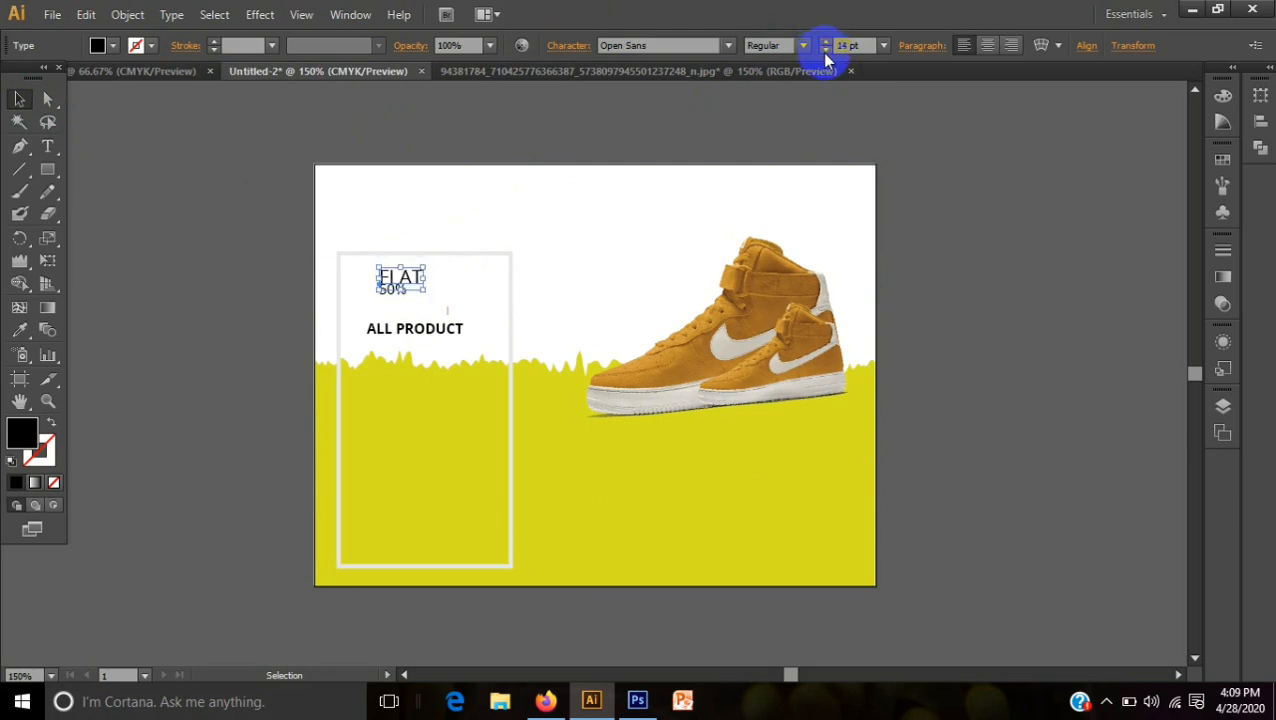
pyautogui.click(823, 41)
# Set the FLAT text's fill to the background's yellow-green and deselect it
pyautogui.click(114, 45)
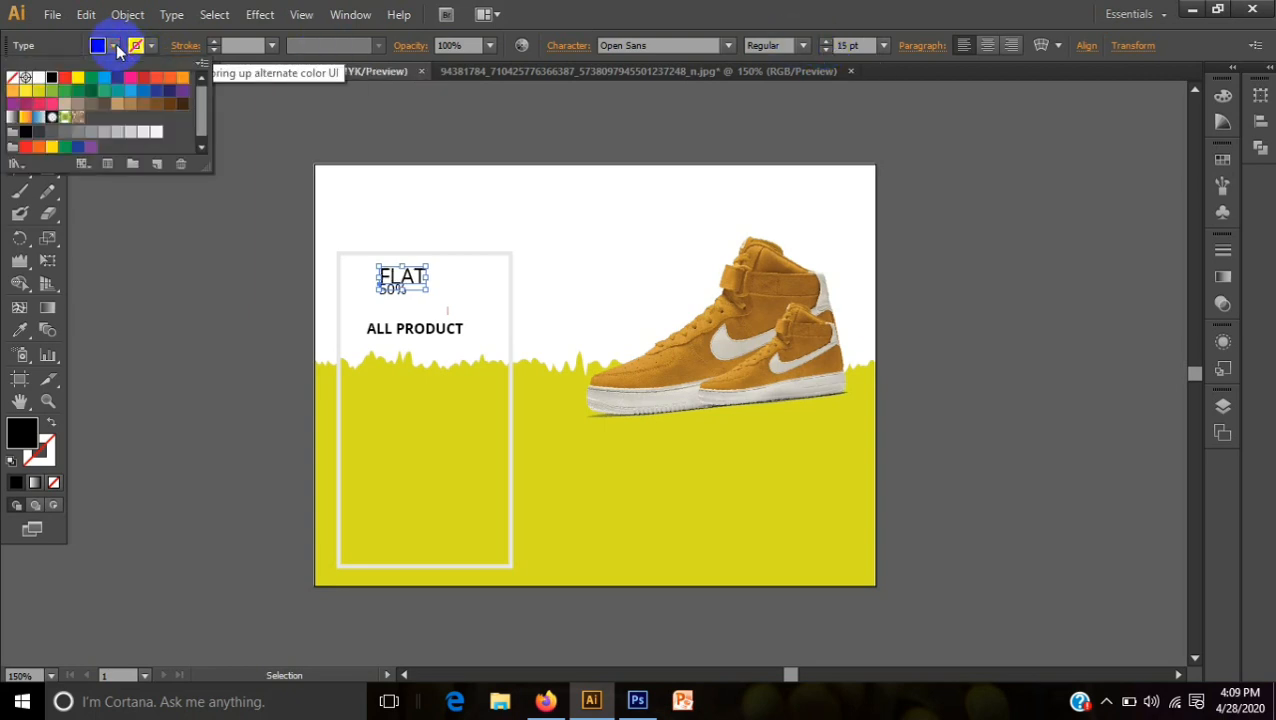
pyautogui.click(38, 90)
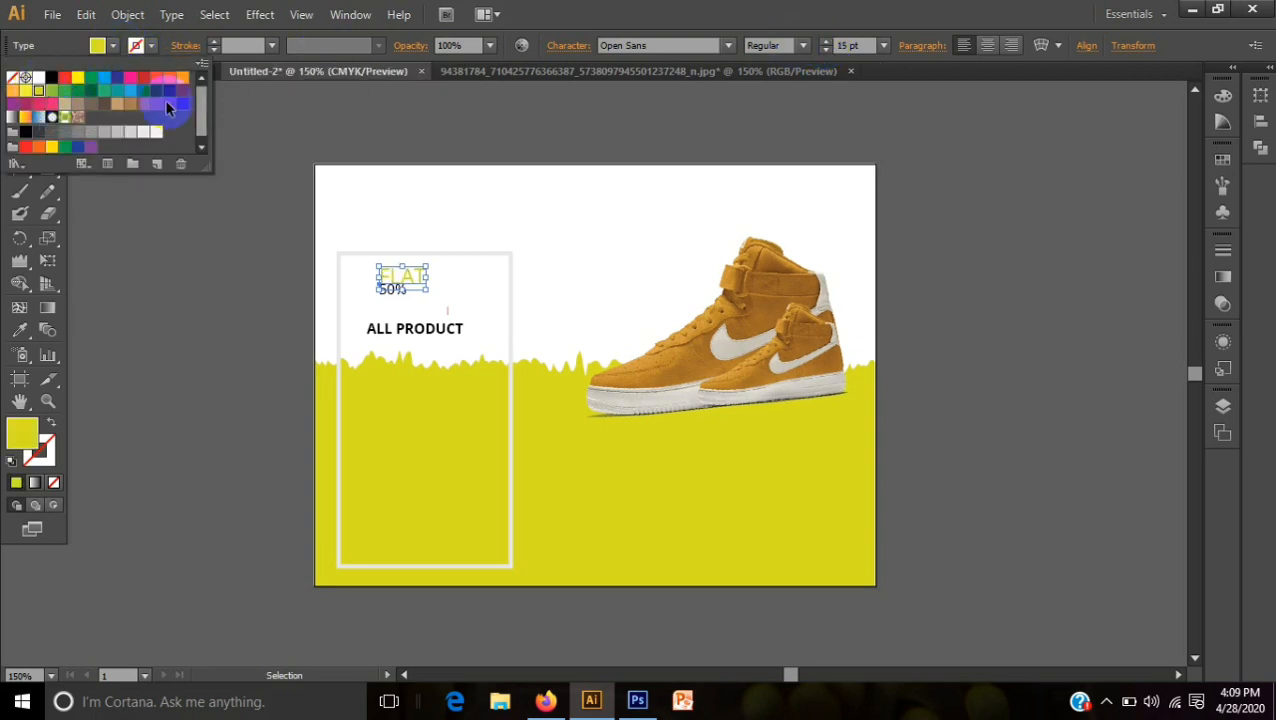
pyautogui.click(706, 14)
pyautogui.click(19, 98)
pyautogui.click(207, 302)
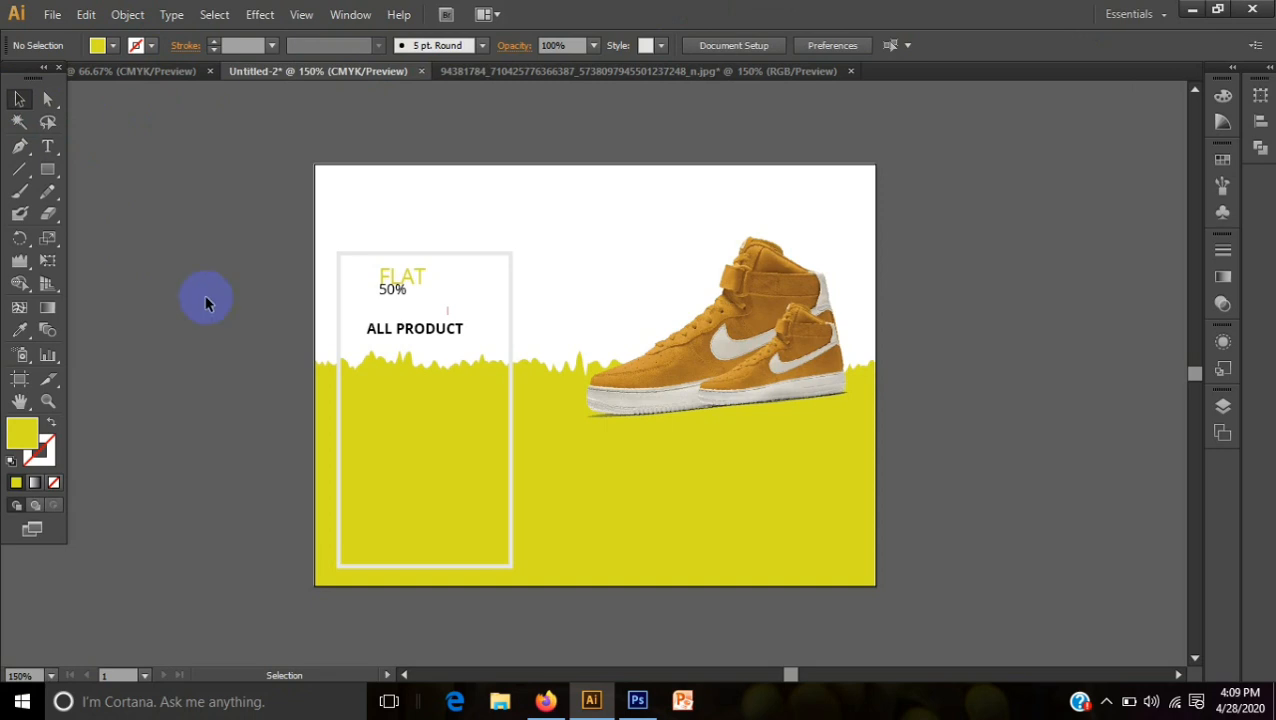
# Set the 50% text to 18 pt with the background's yellow-green fill and move it just below the FLAT text
pyautogui.click(391, 289)
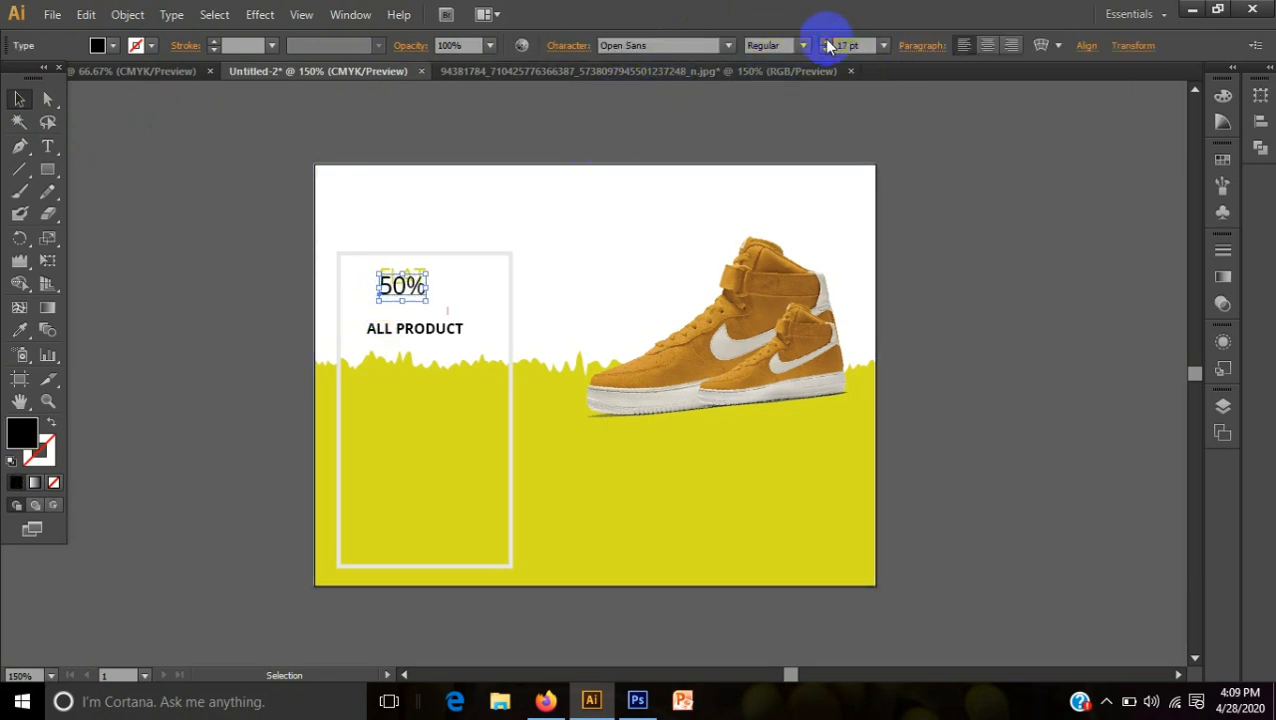
pyautogui.click(100, 45)
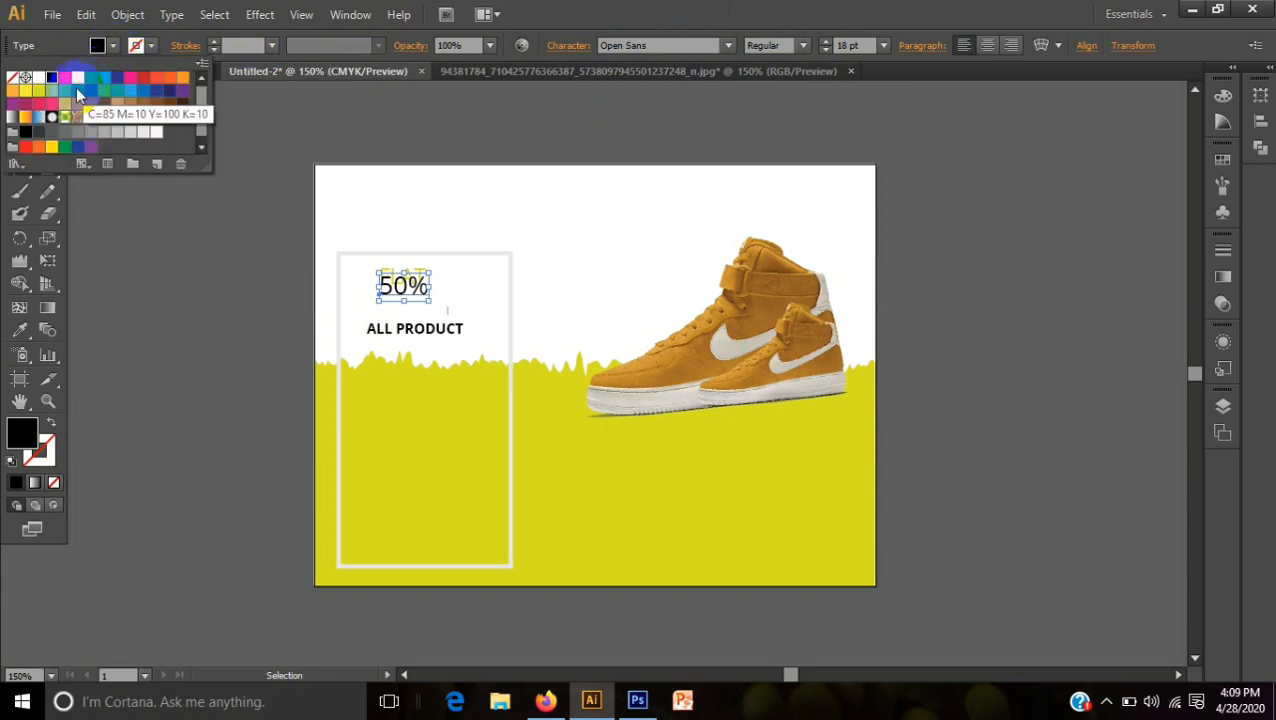
pyautogui.click(39, 99)
pyautogui.click(681, 20)
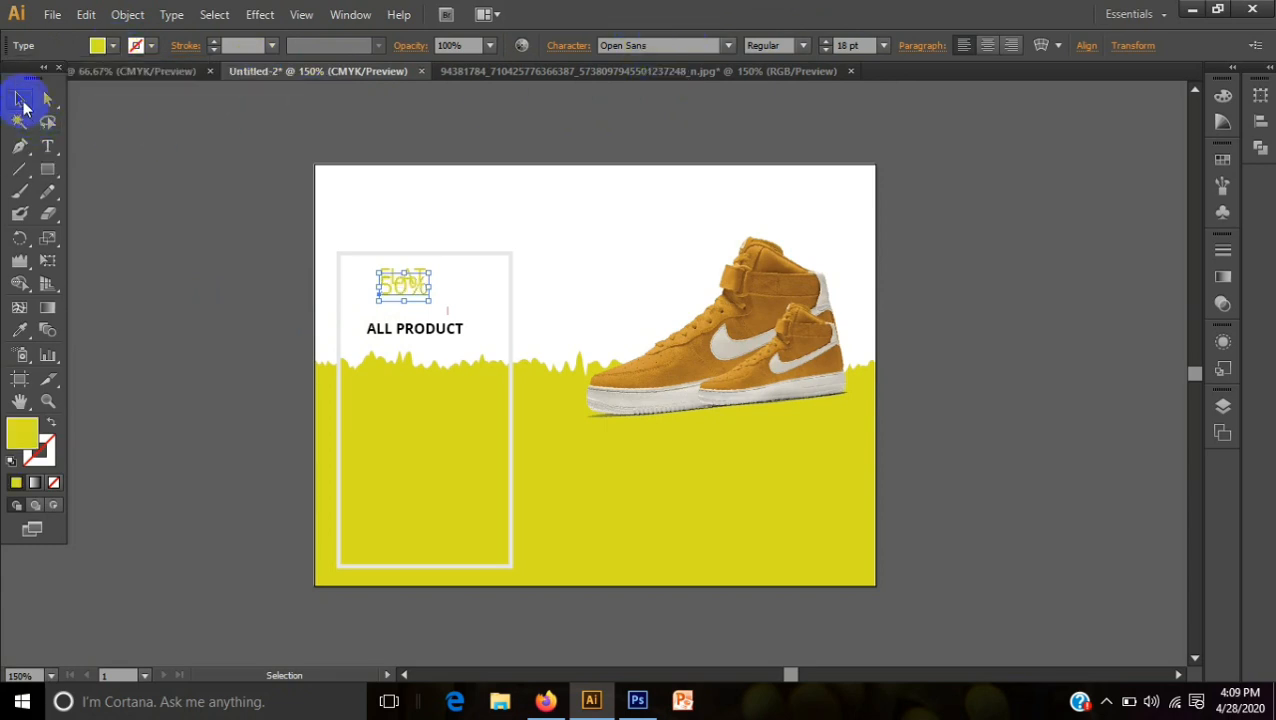
pyautogui.click(168, 200)
pyautogui.moveTo(421, 285); pyautogui.dragTo(416, 302)
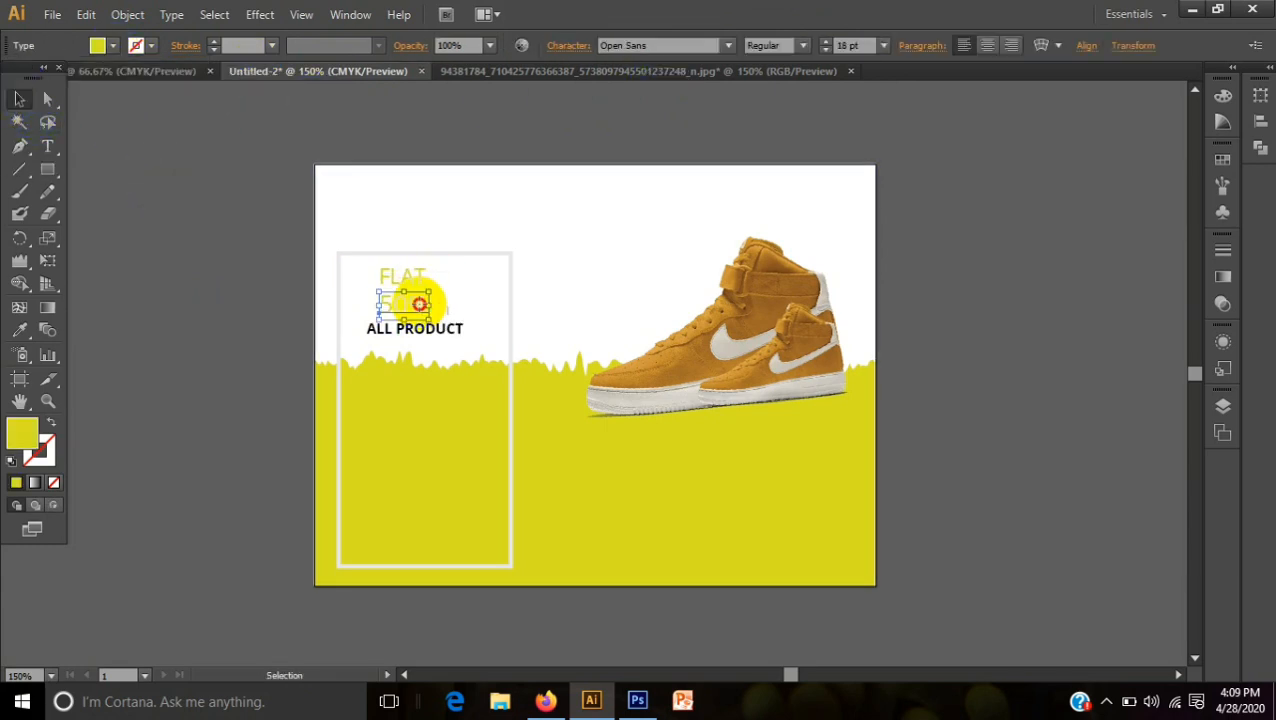
pyautogui.click(321, 418)
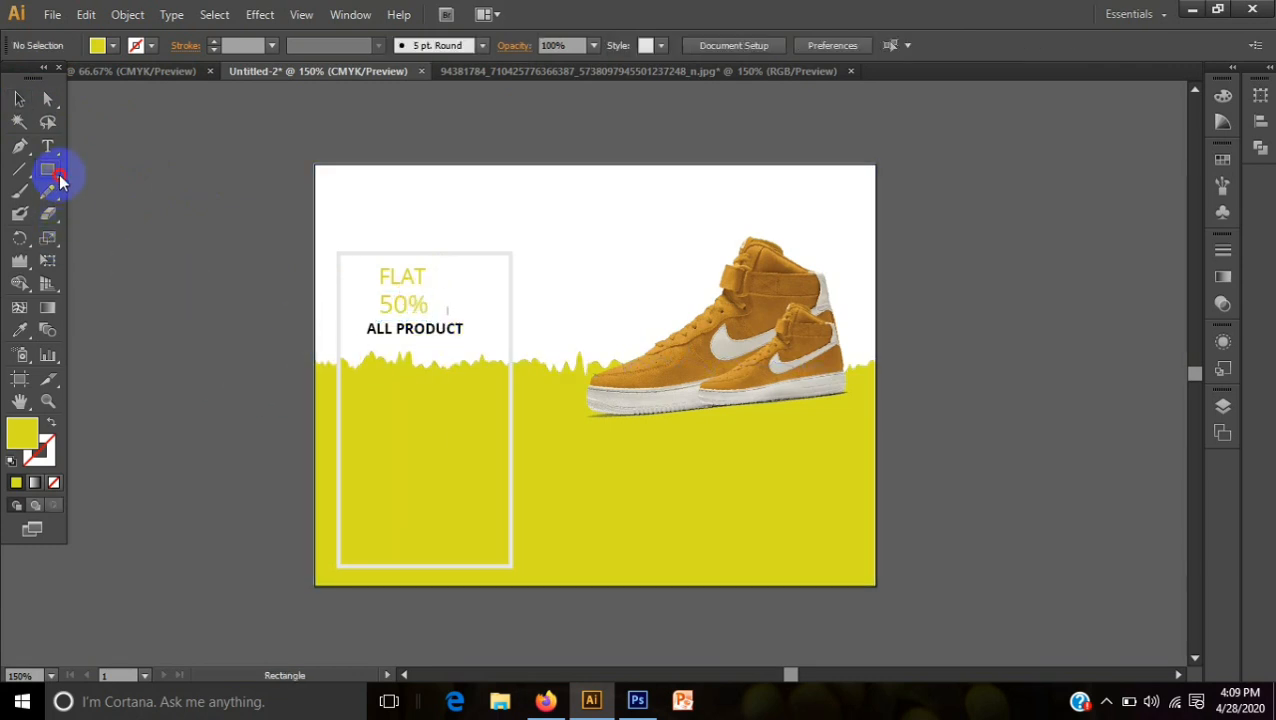
# Draw a very thin yellow-green rectangle as a divider line between the 50% and ALL PRODUCT texts
pyautogui.moveTo(48, 169); pyautogui.dragTo(85, 190)
pyautogui.moveTo(379, 197); pyautogui.dragTo(419, 316)
pyautogui.press('v')
pyautogui.click(235, 391)
# Align the FLAT, 50% and ALL PRODUCT texts and the divider line along their left edges
pyautogui.click(421, 286)
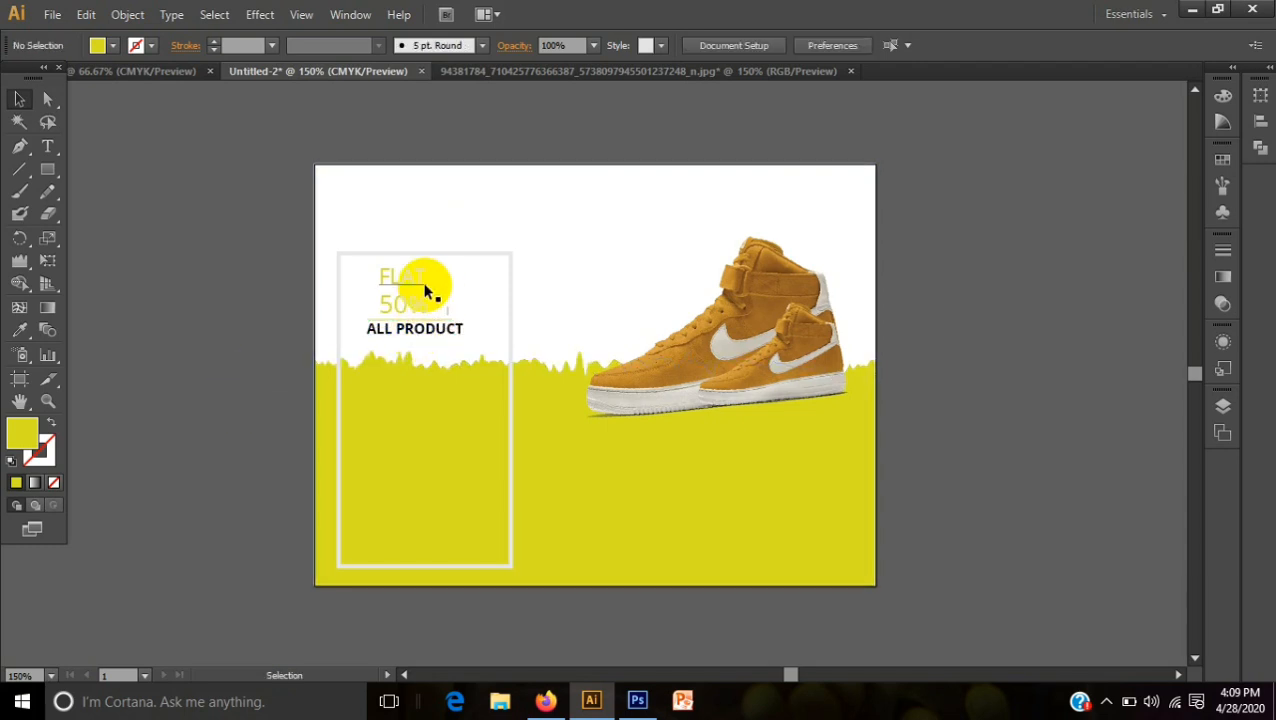
pyautogui.keyDown('shift'); pyautogui.click(417, 306); pyautogui.keyUp('shift')
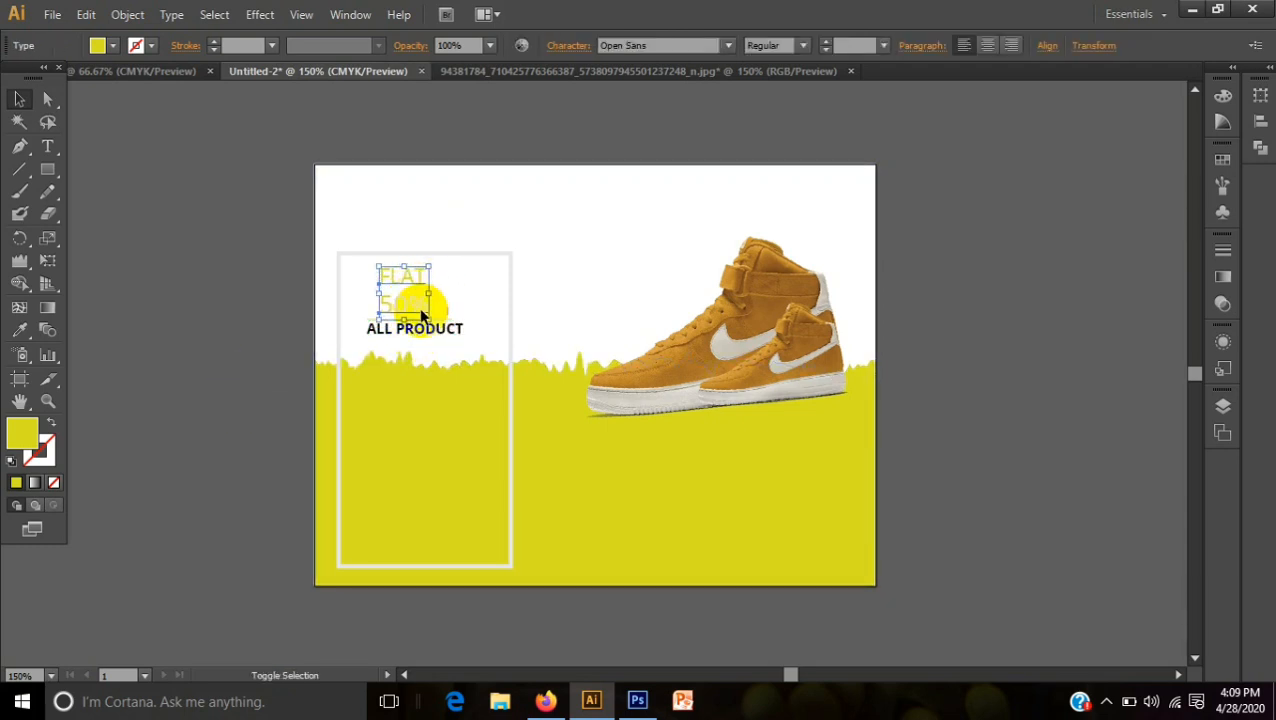
pyautogui.keyDown('shift'); pyautogui.click(437, 331); pyautogui.keyUp('shift')
pyautogui.keyDown('shift'); pyautogui.click(424, 318); pyautogui.keyUp('shift')
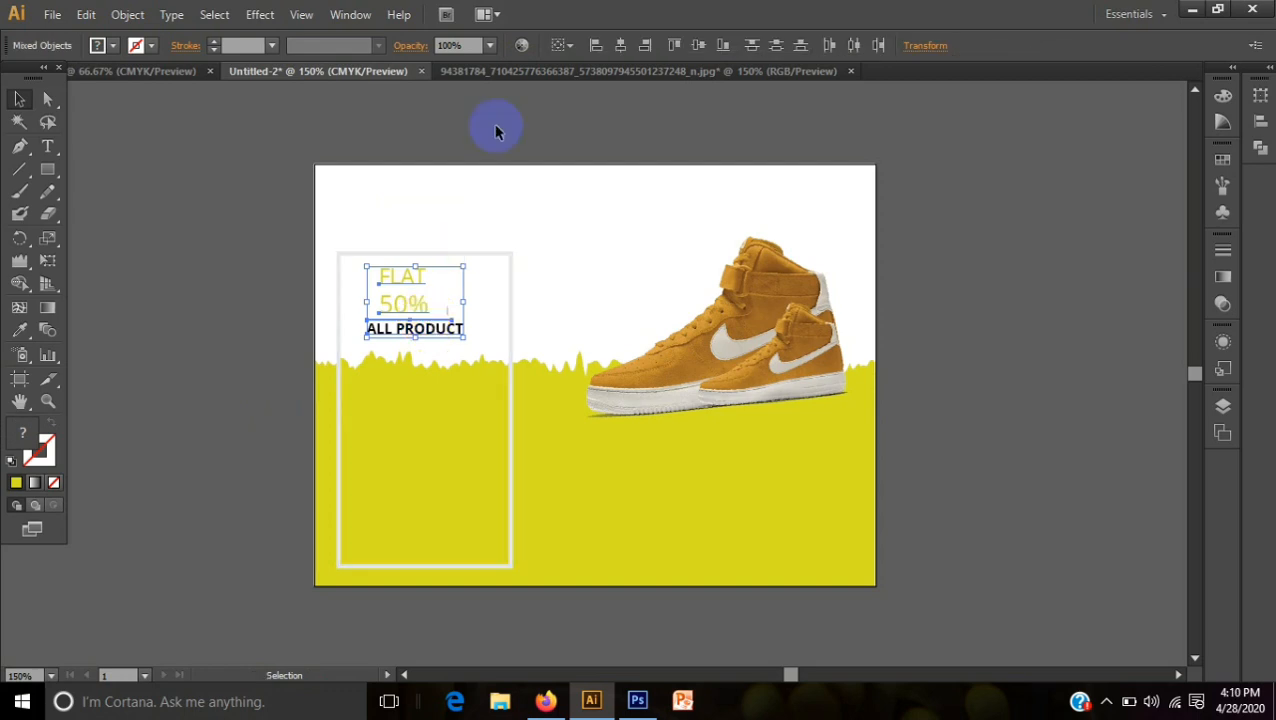
pyautogui.click(599, 46)
pyautogui.click(775, 205)
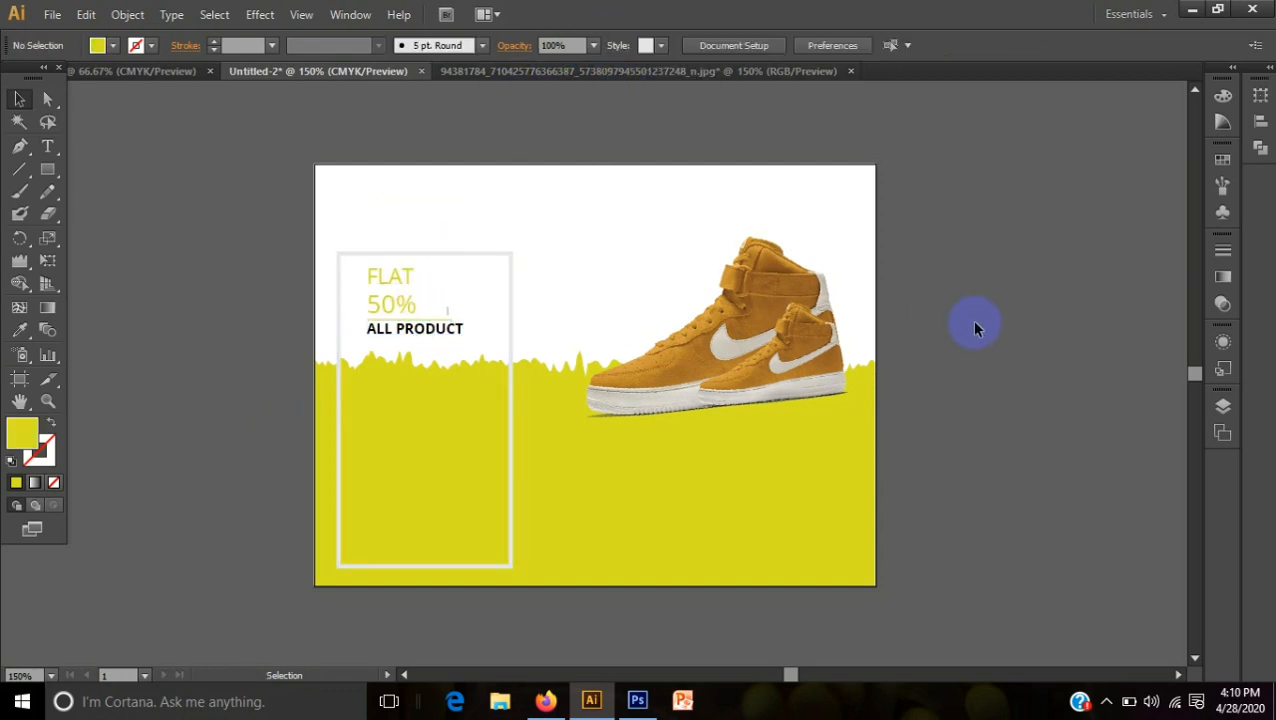
# Add the bold text CHE OUT OUR, scale it to about 14.52 pt and place it inside the frame's lower half
pyautogui.click(47, 146)
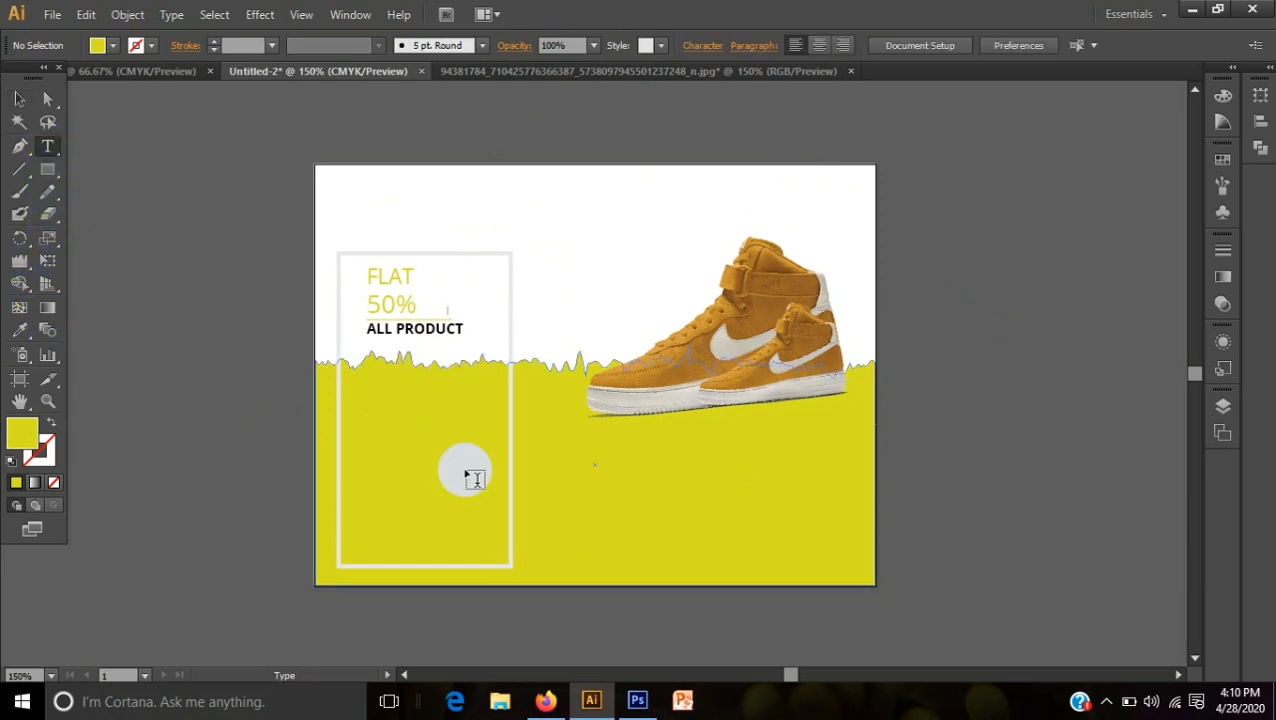
pyautogui.click(393, 400)
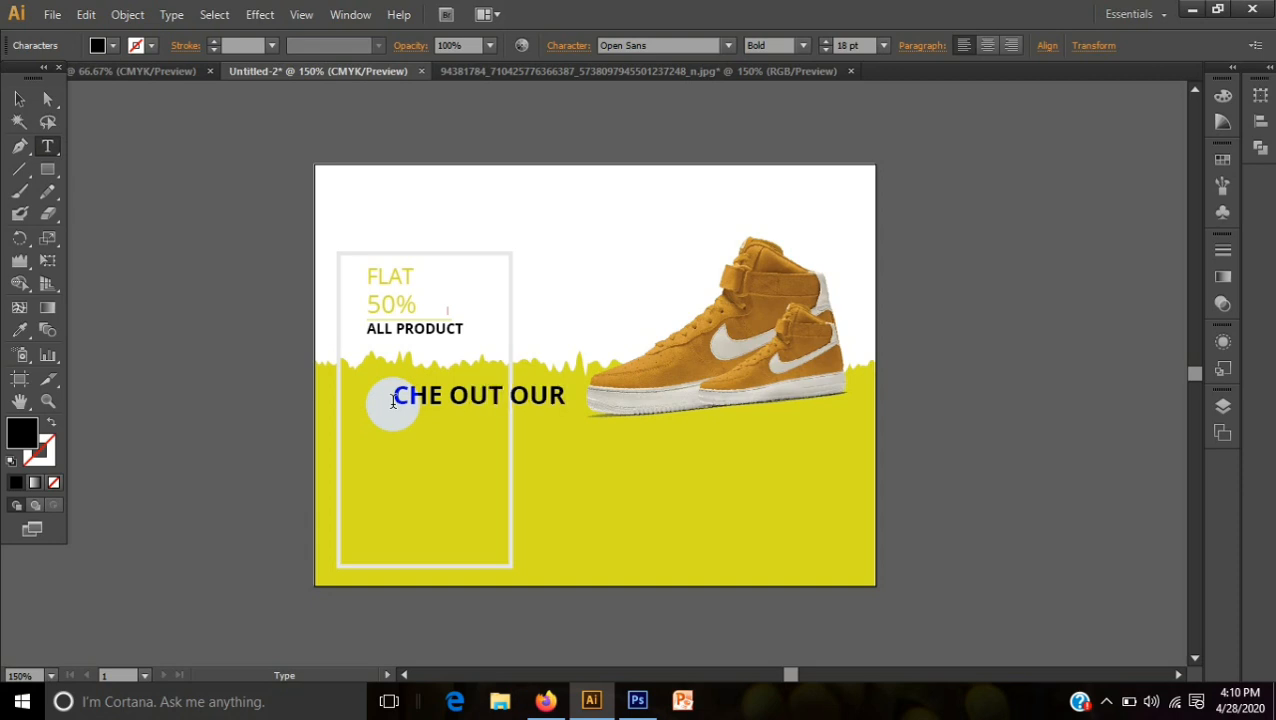
pyautogui.click(19, 99)
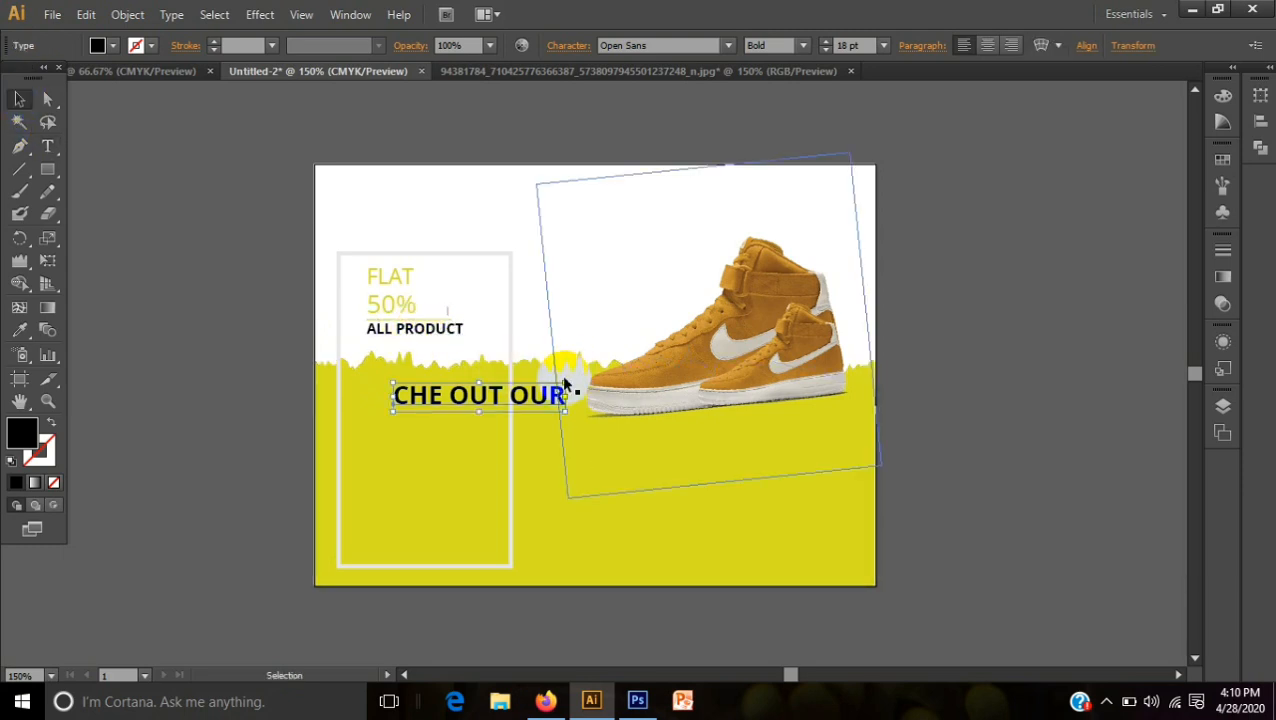
pyautogui.moveTo(563, 381); pyautogui.dragTo(533, 390)
pyautogui.click(19, 110)
pyautogui.moveTo(459, 407); pyautogui.dragTo(419, 412)
# Fill the CHE OUT OUR text with a very light grey and deselect it
pyautogui.click(112, 45)
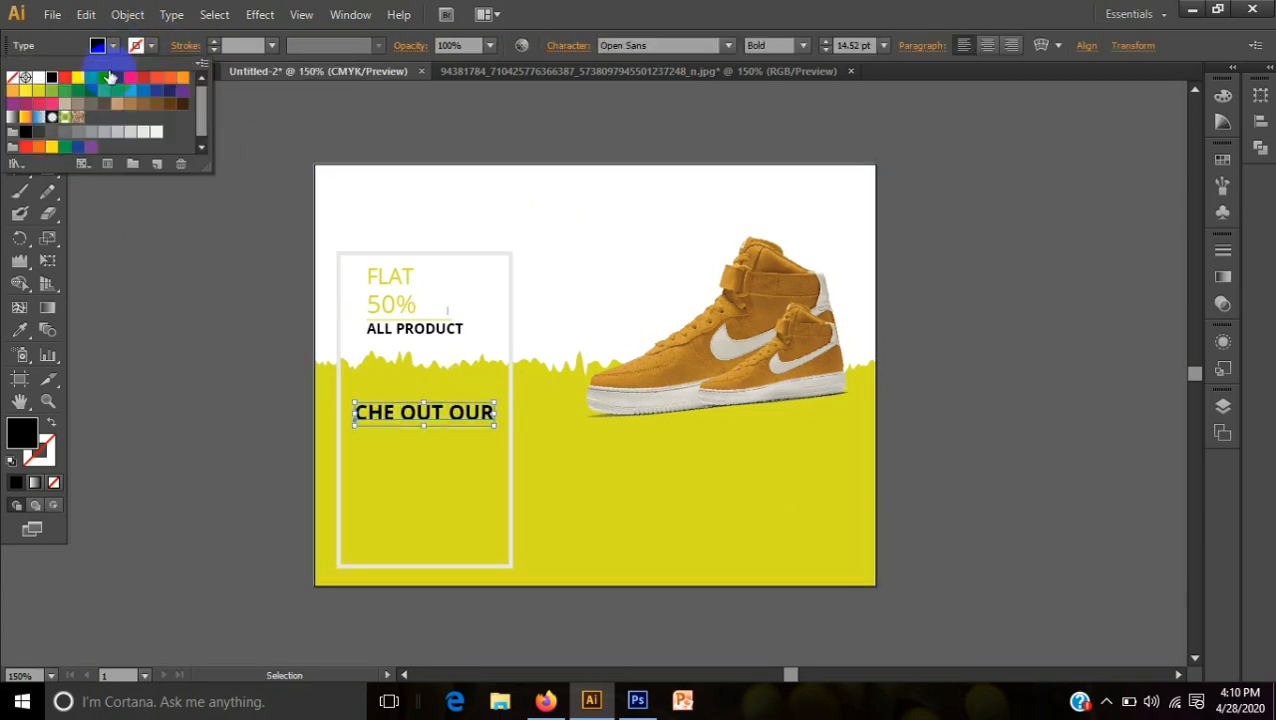
pyautogui.click(141, 131)
pyautogui.click(161, 248)
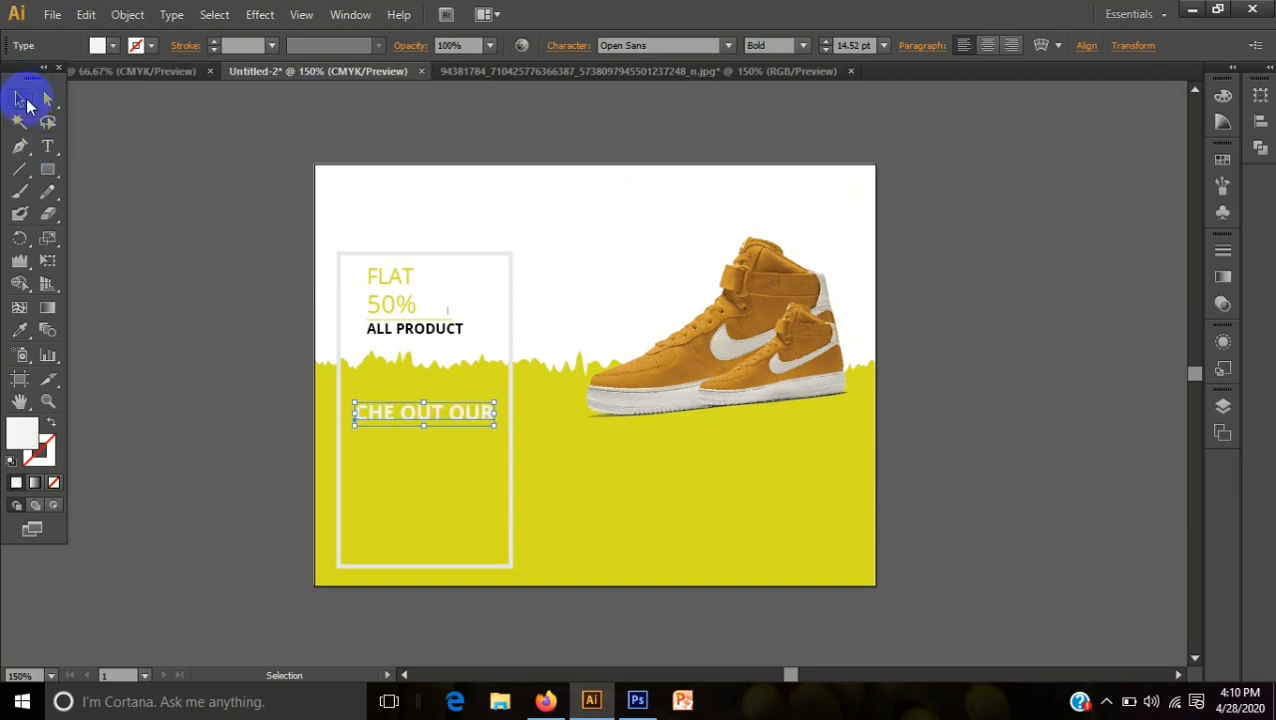
pyautogui.click(175, 222)
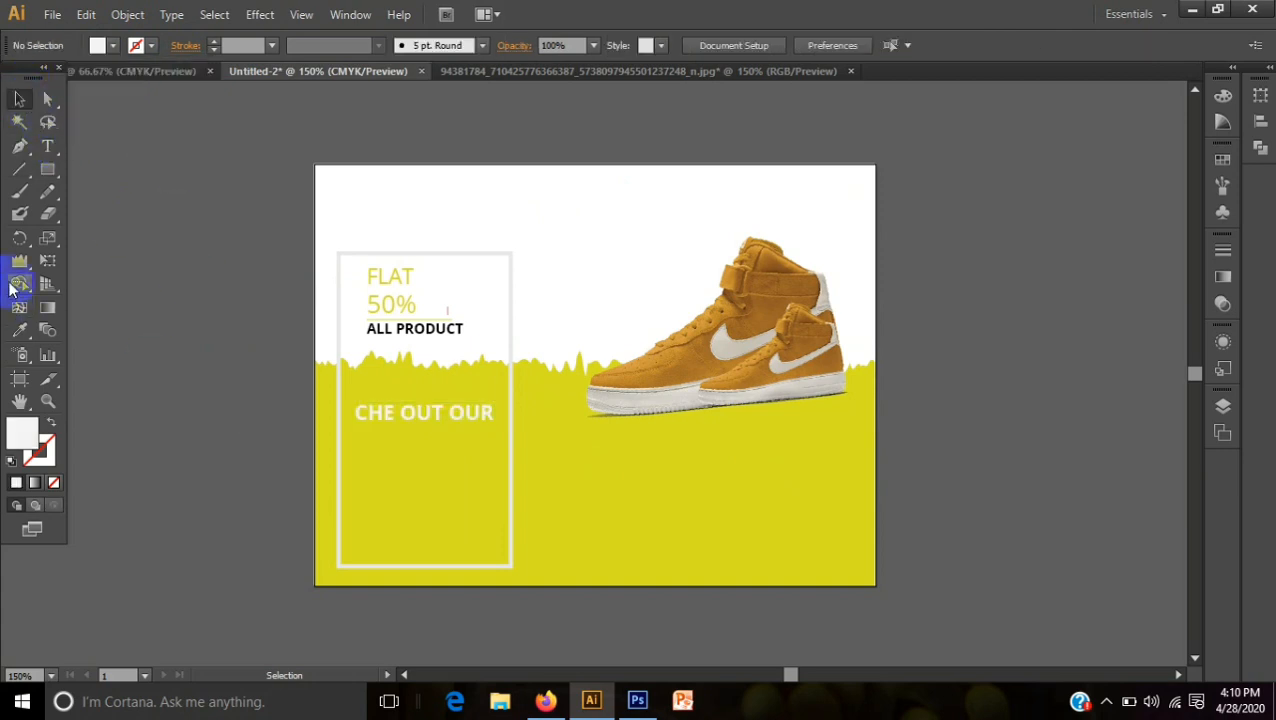
# Add an 18 pt bold text reading NEW PRODUCT on two lines below CHE OUT OUR
pyautogui.click(50, 198)
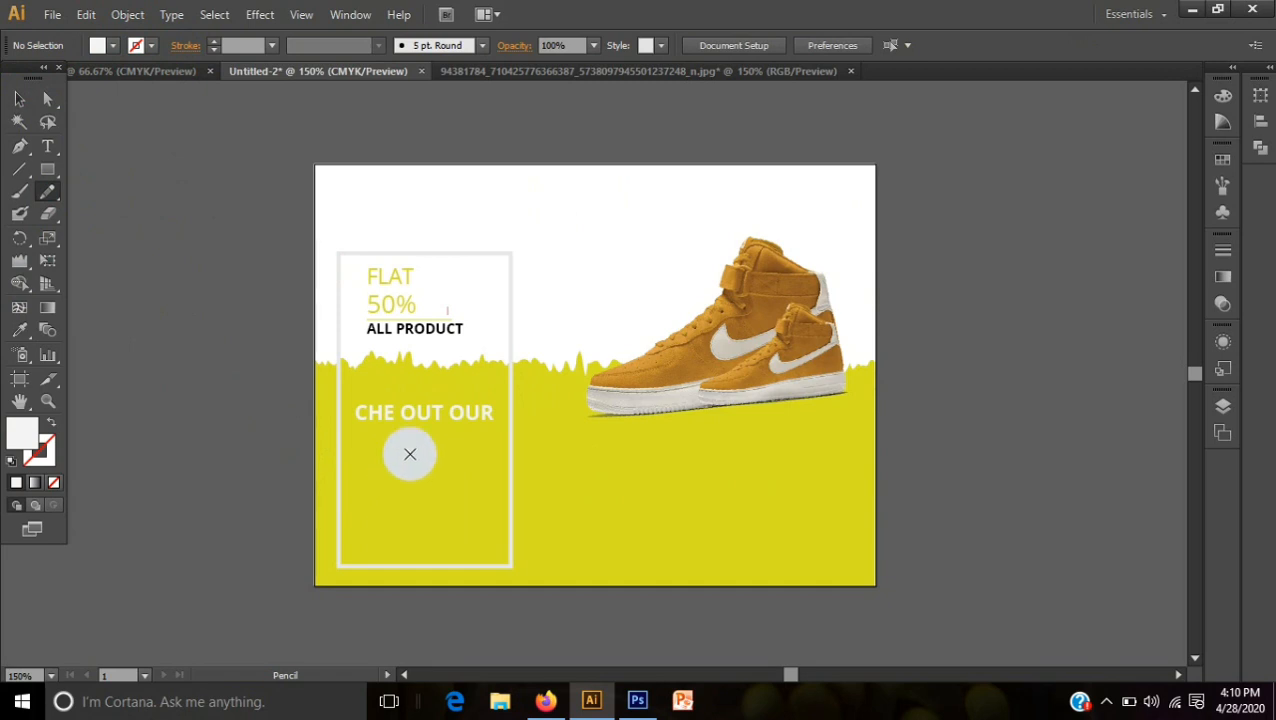
pyautogui.click(47, 146)
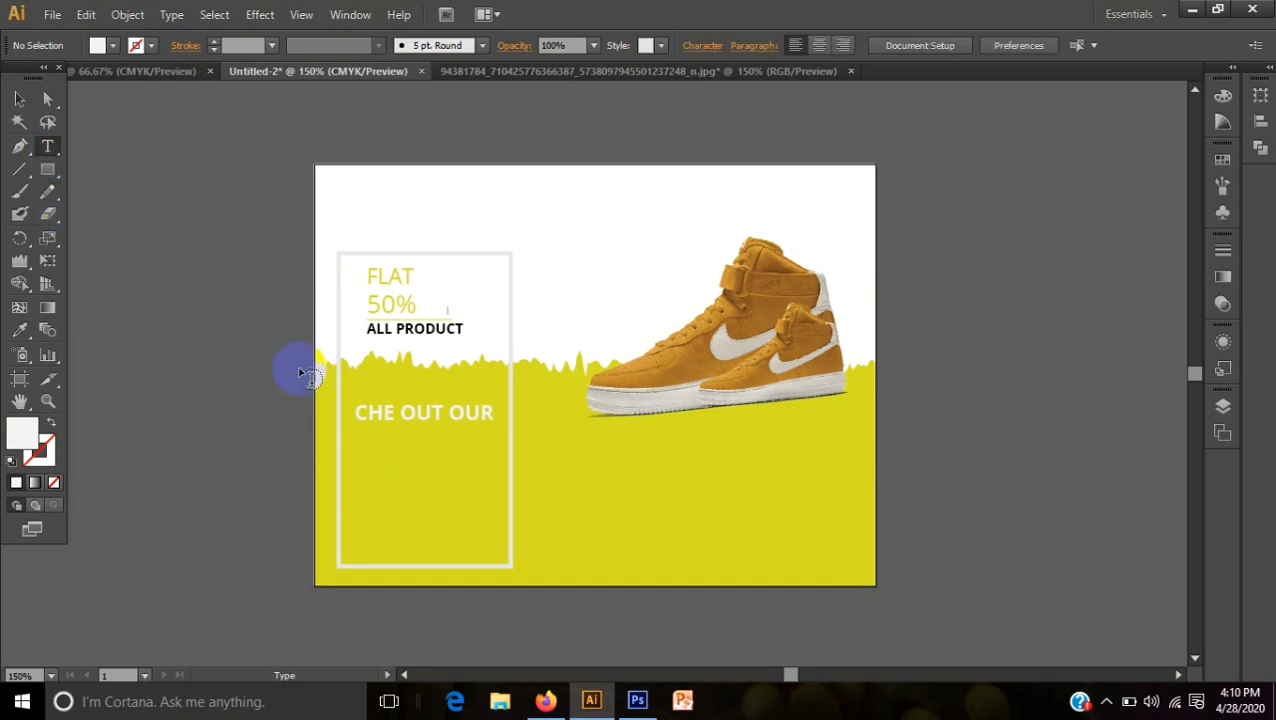
pyautogui.click(404, 444)
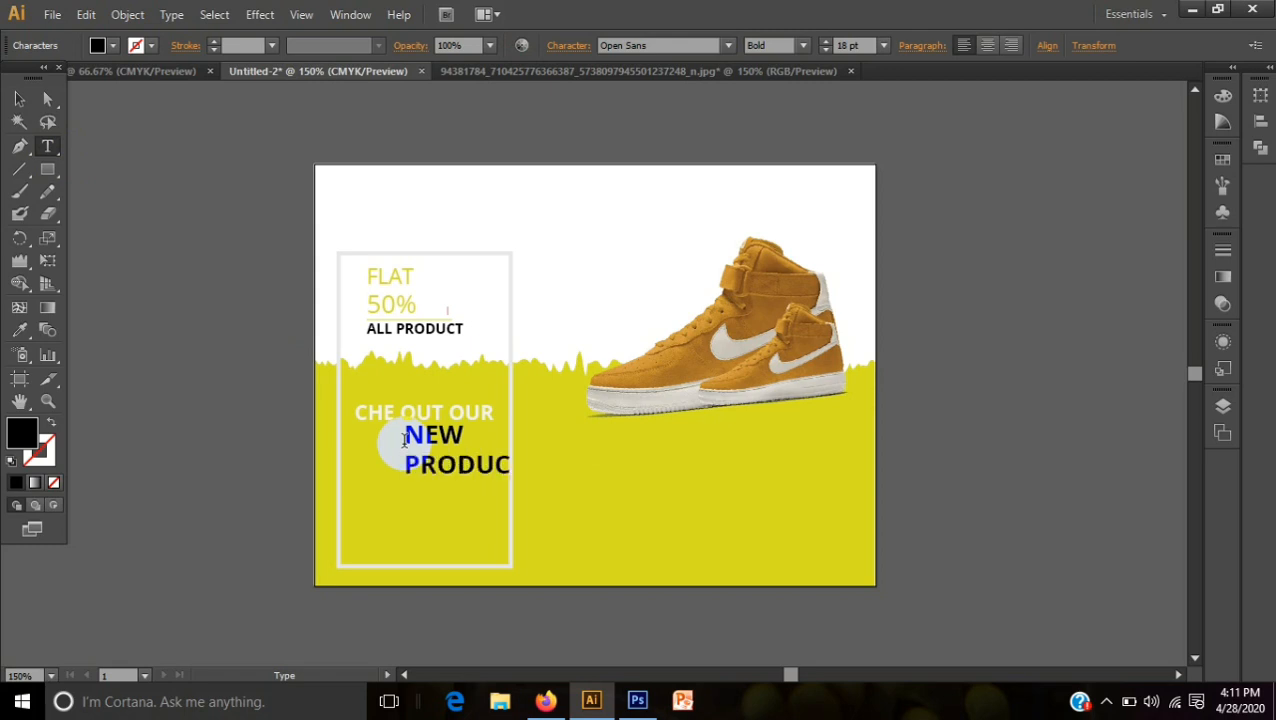
# Fill the NEW PRODUCT text with very light grey and deselect it
pyautogui.moveTo(406, 440); pyautogui.dragTo(521, 484)
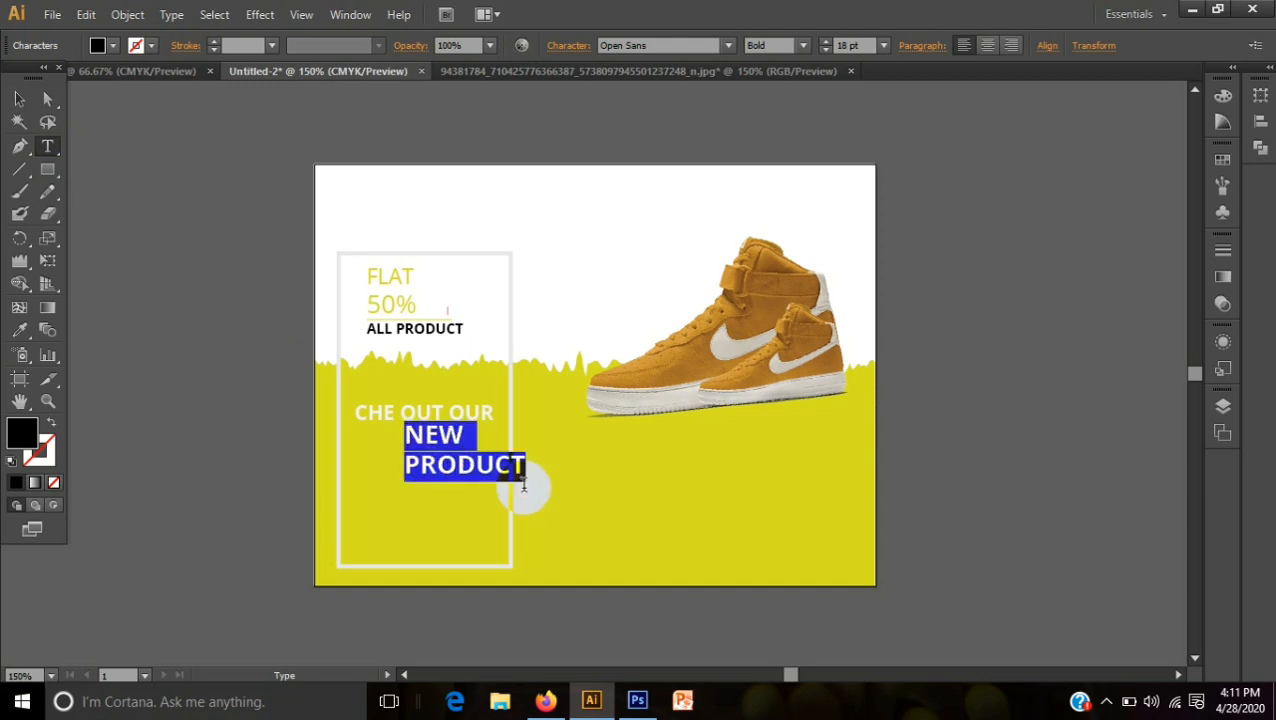
pyautogui.click(117, 45)
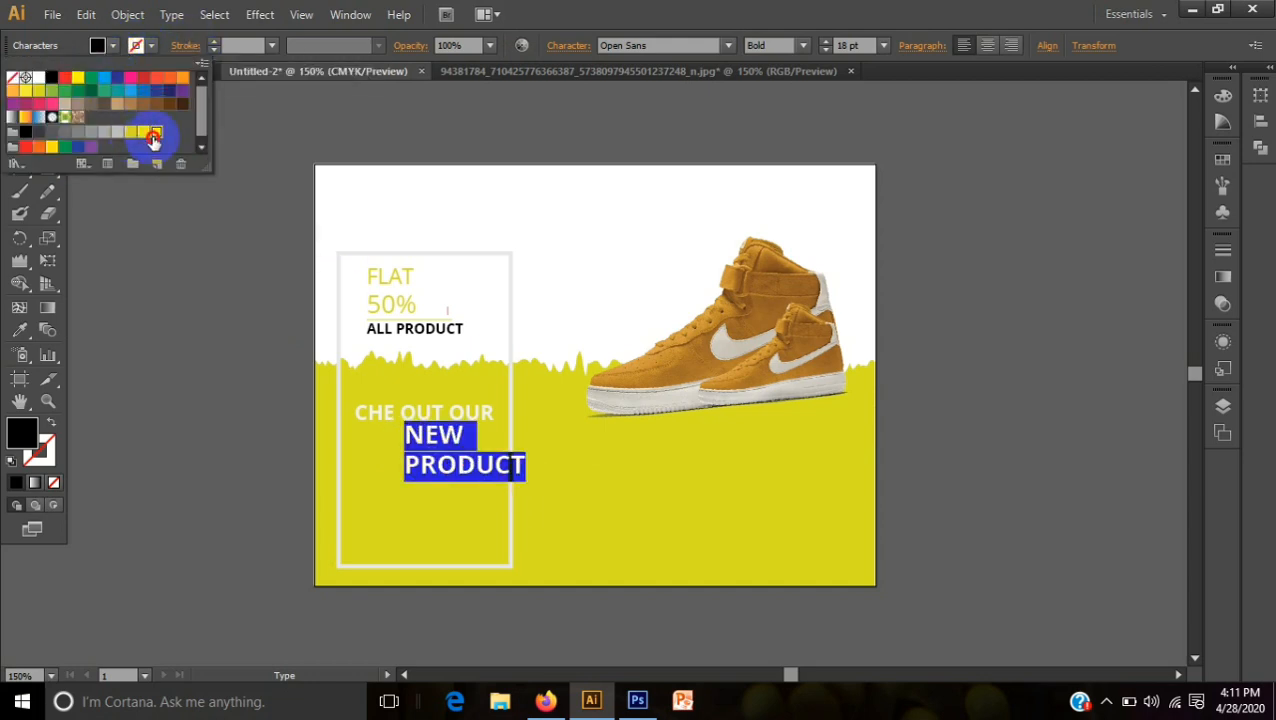
pyautogui.click(154, 133)
pyautogui.click(586, 4)
pyautogui.click(19, 99)
pyautogui.click(122, 239)
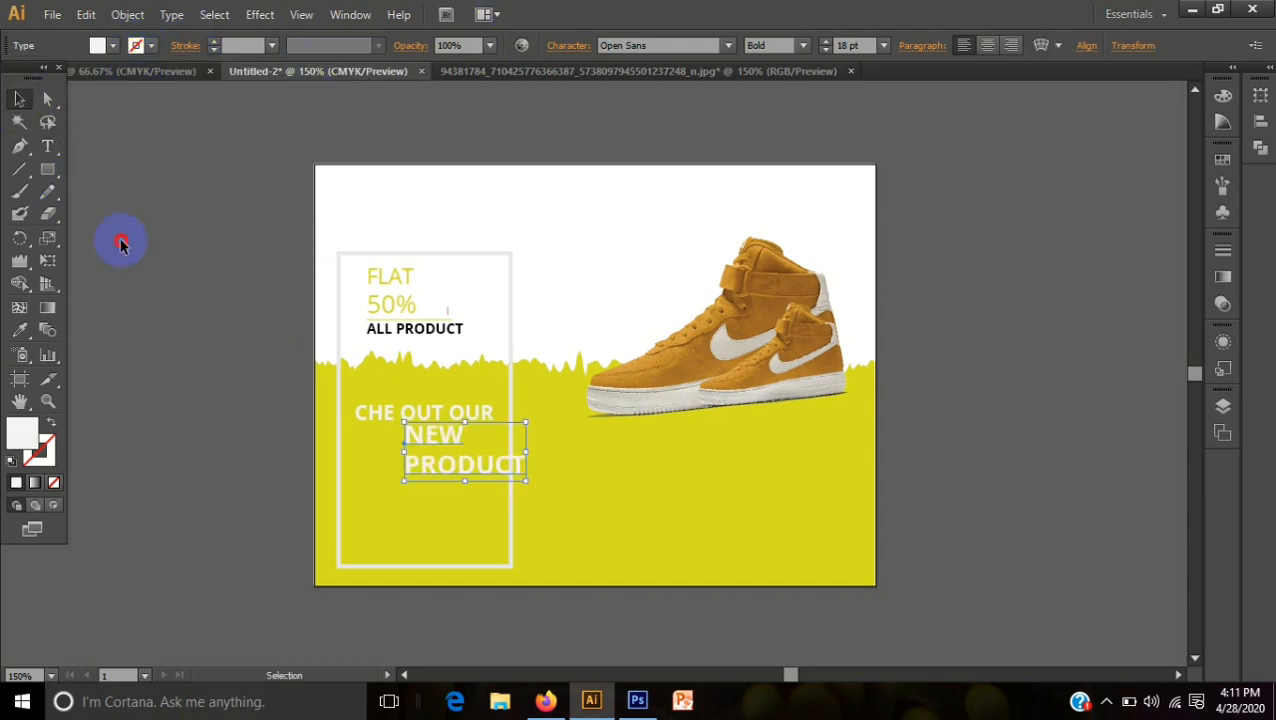
# Set the paragraph alignment of the CHE OUT OUR and NEW PRODUCT texts to centred
pyautogui.click(432, 426)
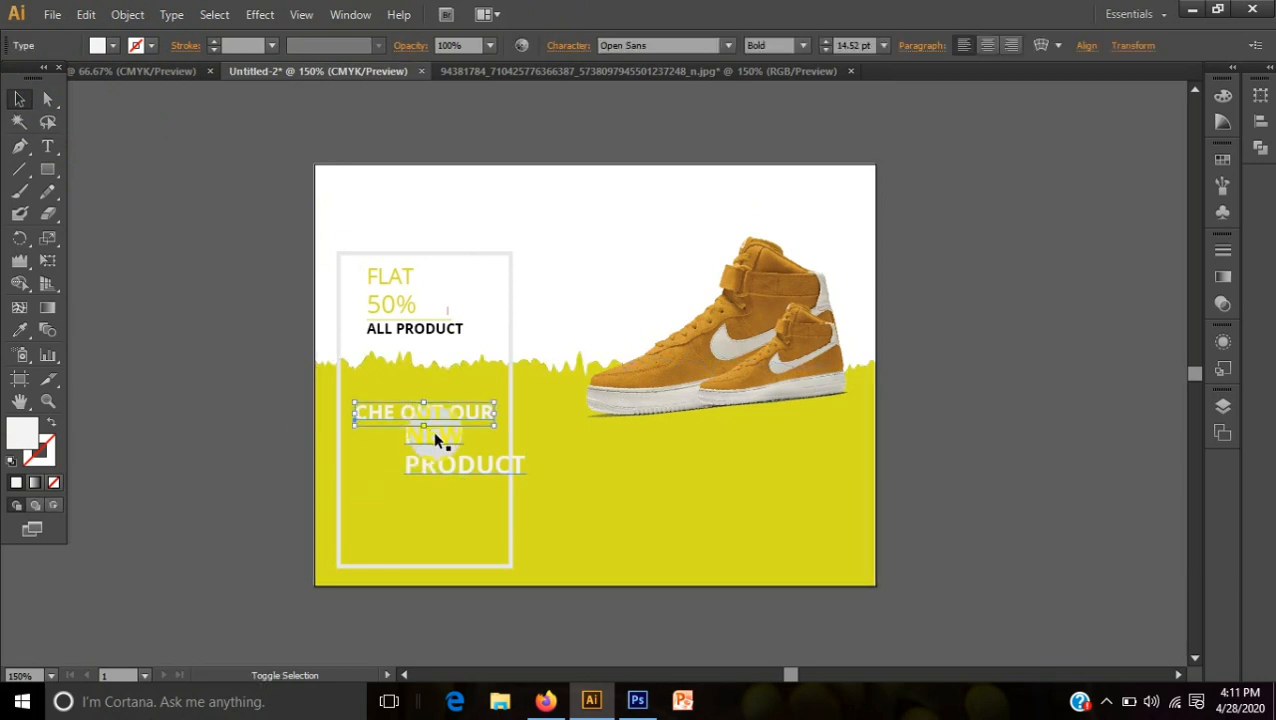
pyautogui.keyDown('shift'); pyautogui.click(433, 431); pyautogui.keyUp('shift')
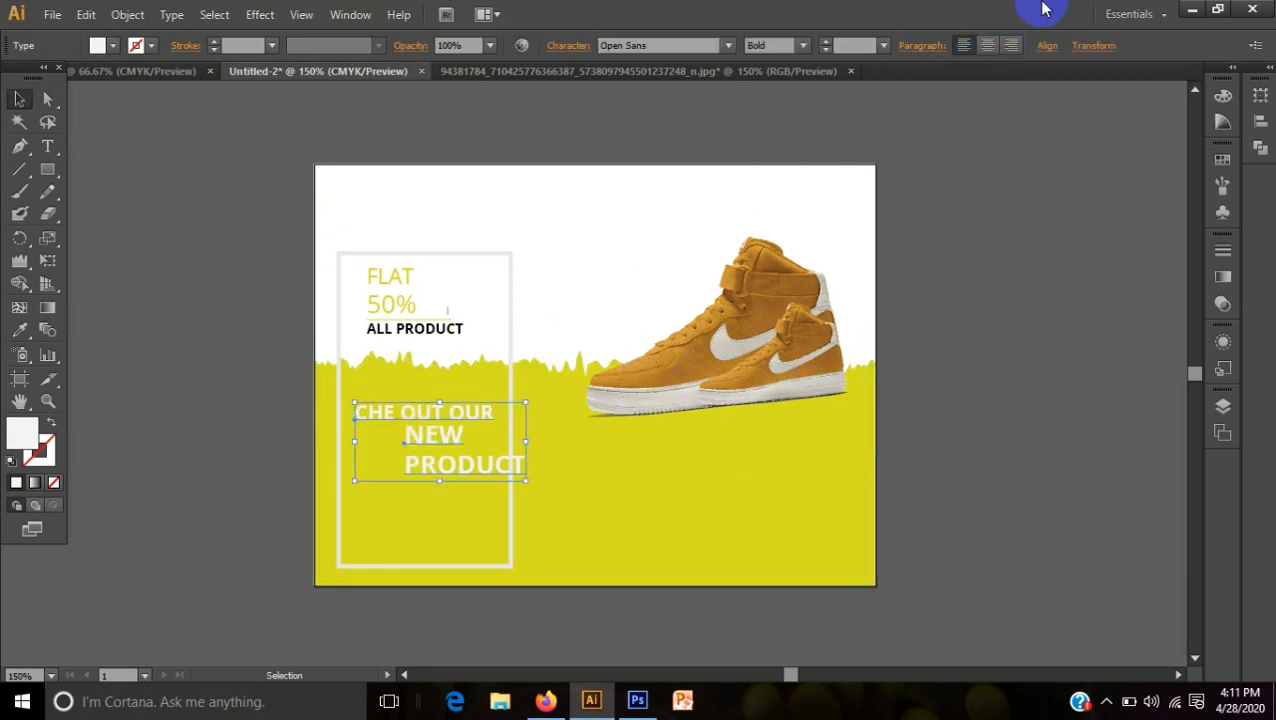
pyautogui.click(988, 45)
pyautogui.click(561, 421)
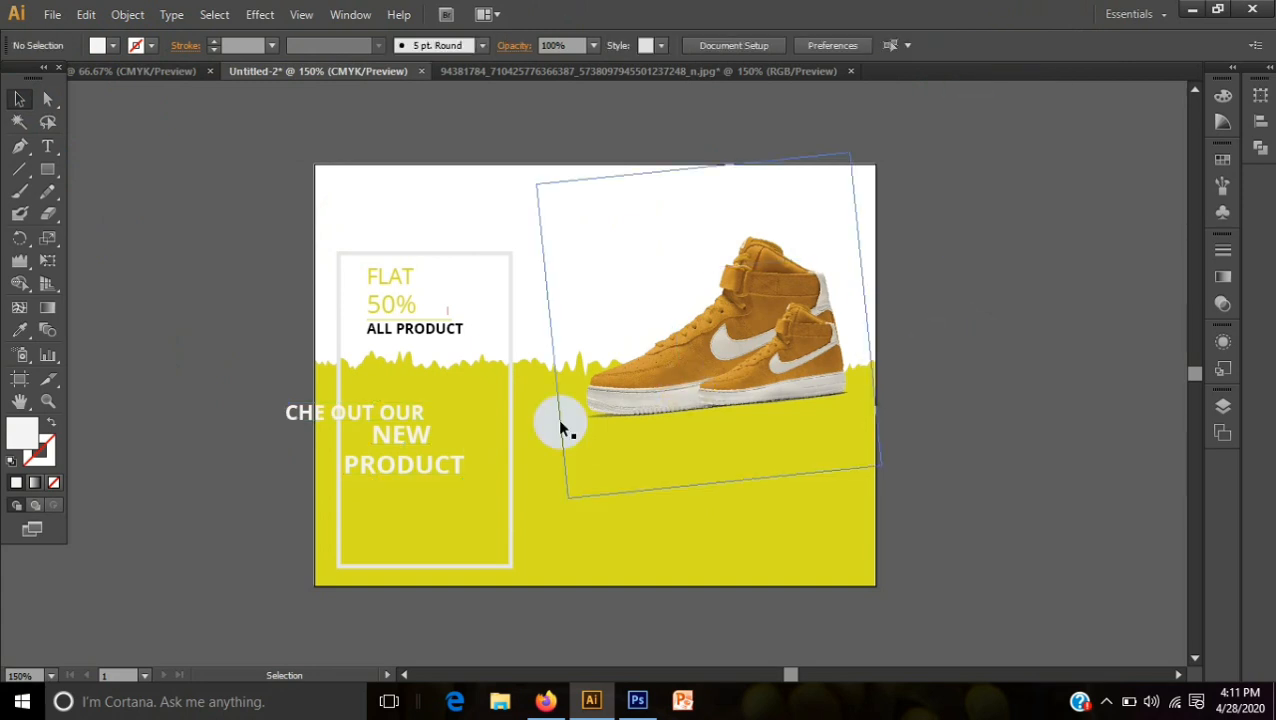
# Nudge the CHE OUT OUR text to the right until it sits inside the frame above NEW PRODUCT
pyautogui.click(297, 418)
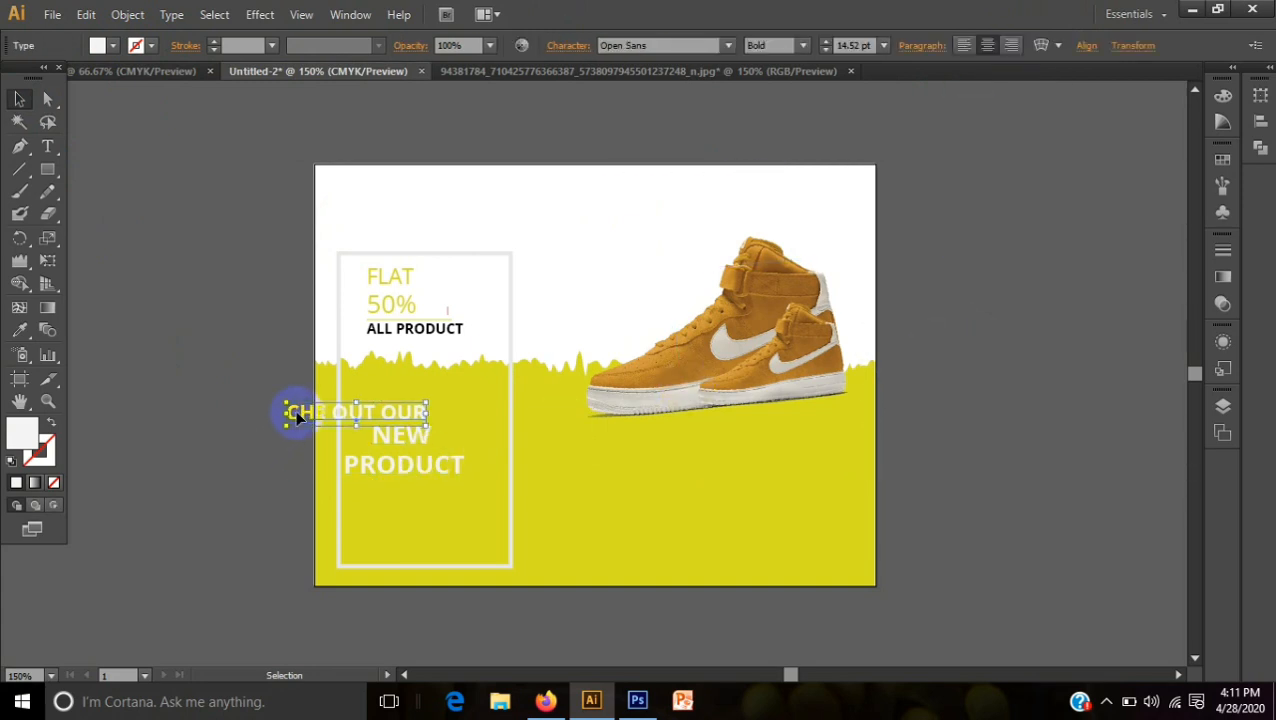
pyautogui.press('Right')
pyautogui.press('Right')
pyautogui.press('Right')
pyautogui.press('Right')
pyautogui.press('Right')
pyautogui.press('Right')
pyautogui.press('Right')
pyautogui.press('Right')
pyautogui.press('Right')
pyautogui.press('Right')
pyautogui.press('Right')
pyautogui.press('Right')
pyautogui.press('Right')
pyautogui.press('Right')
pyautogui.press('Right')
pyautogui.press('Right')
pyautogui.press('Right')
pyautogui.press('Right')
pyautogui.press('Right')
pyautogui.press('Right')
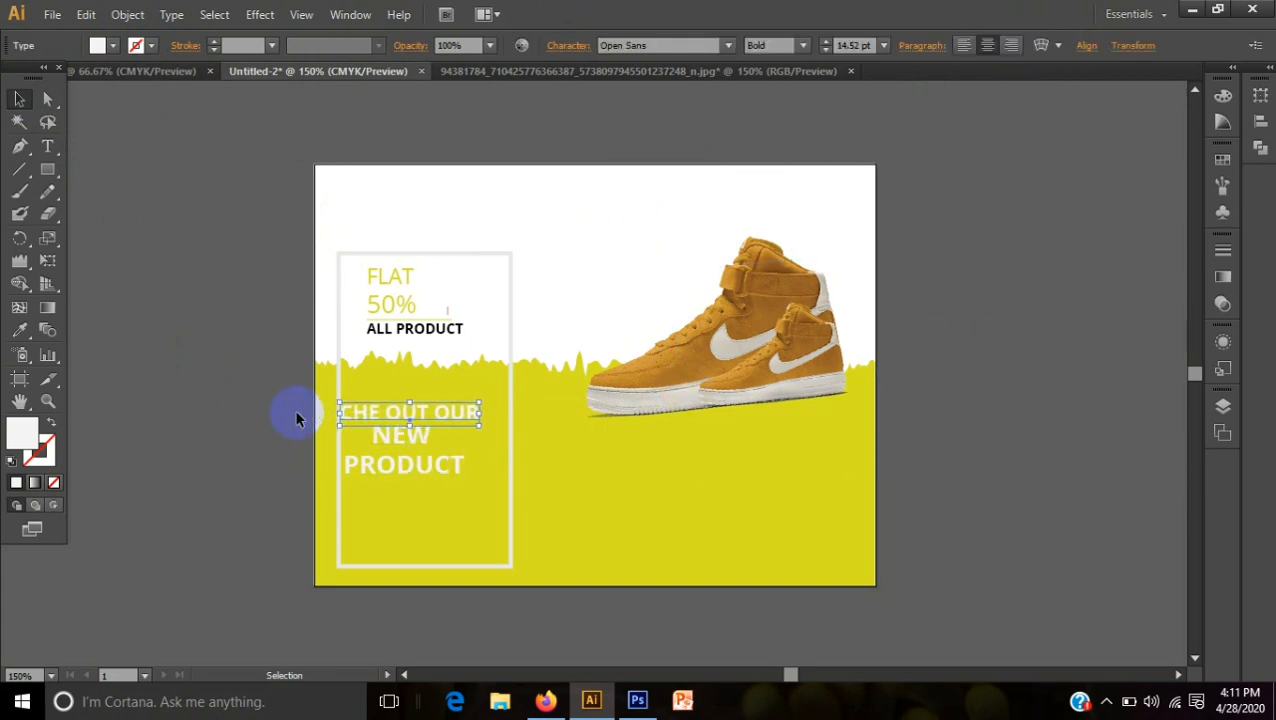
# Try aligning the CHE OUT OUR and NEW PRODUCT texts by their vertical centres, left edges and horizontal centres
pyautogui.keyDown('shift'); pyautogui.click(395, 435); pyautogui.keyUp('shift')
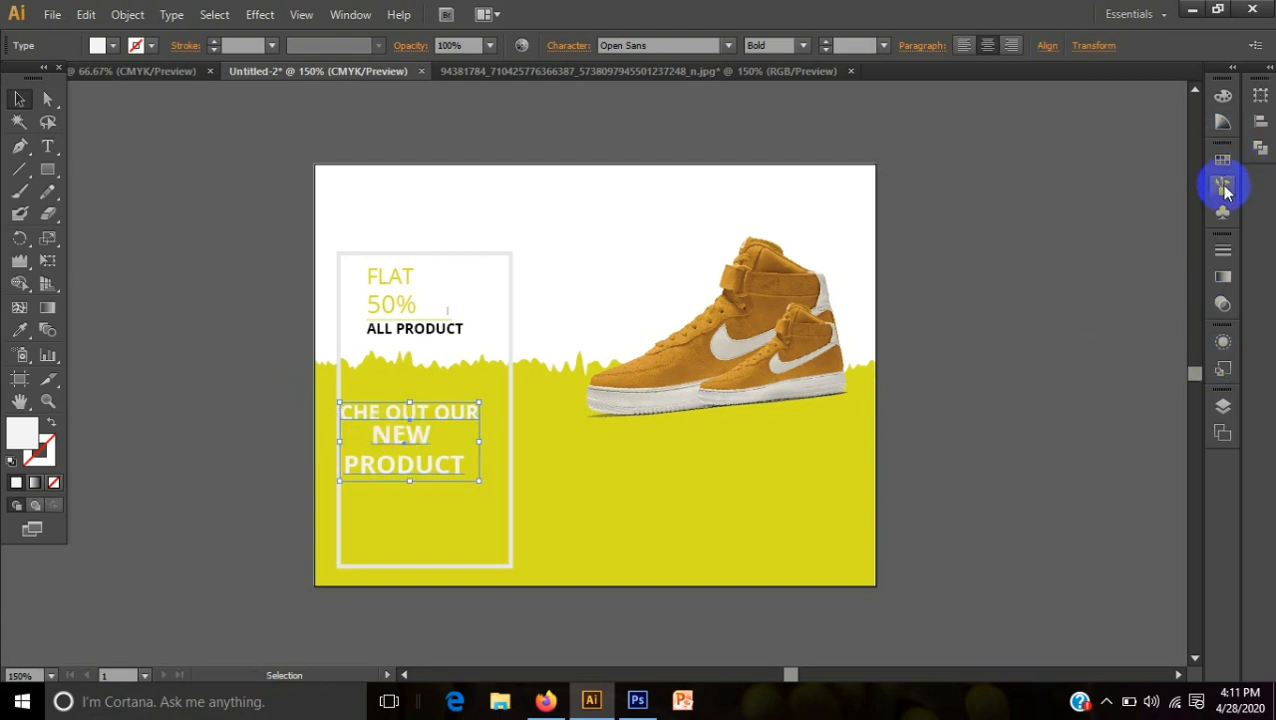
pyautogui.click(1268, 128)
pyautogui.click(1075, 124)
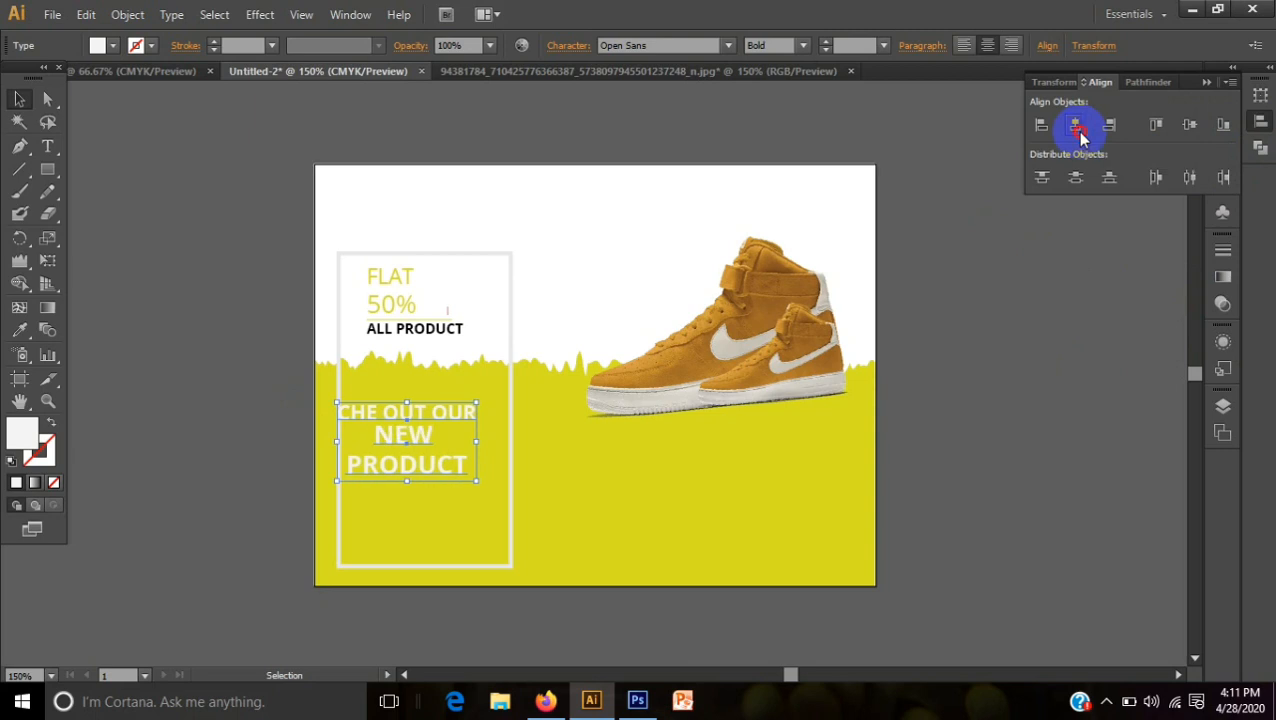
pyautogui.click(1195, 125)
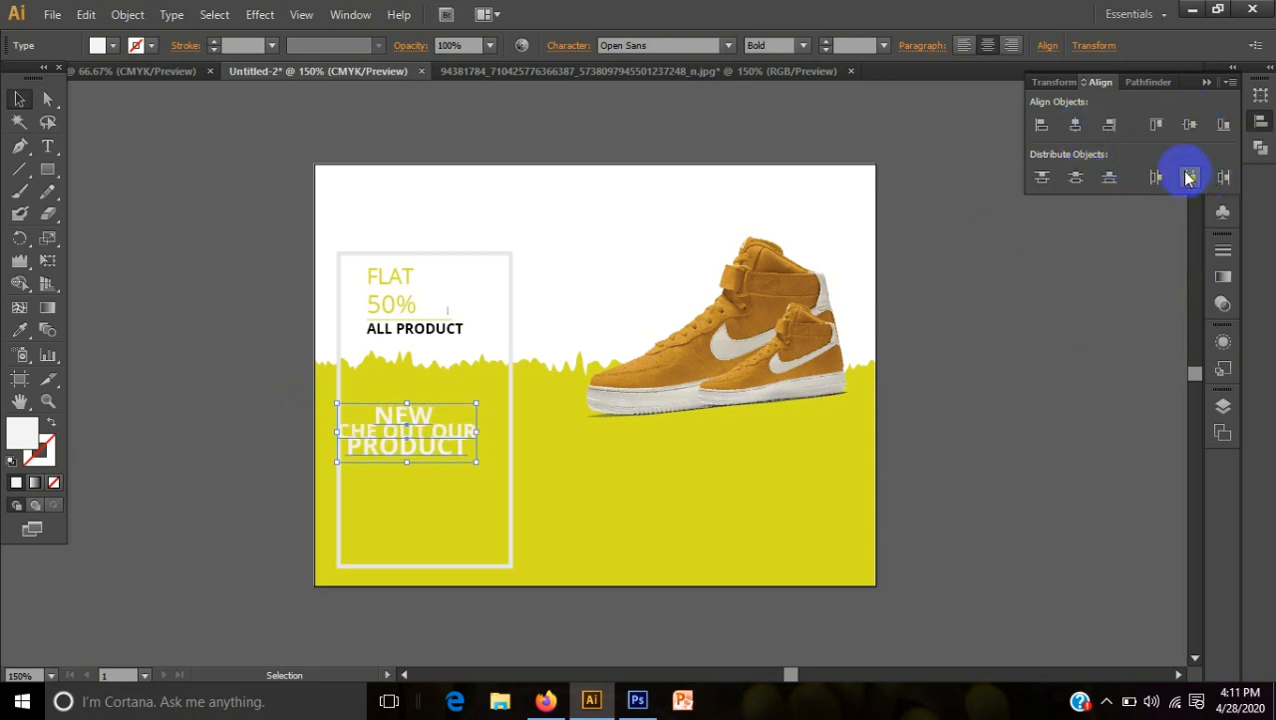
pyautogui.click(1043, 125)
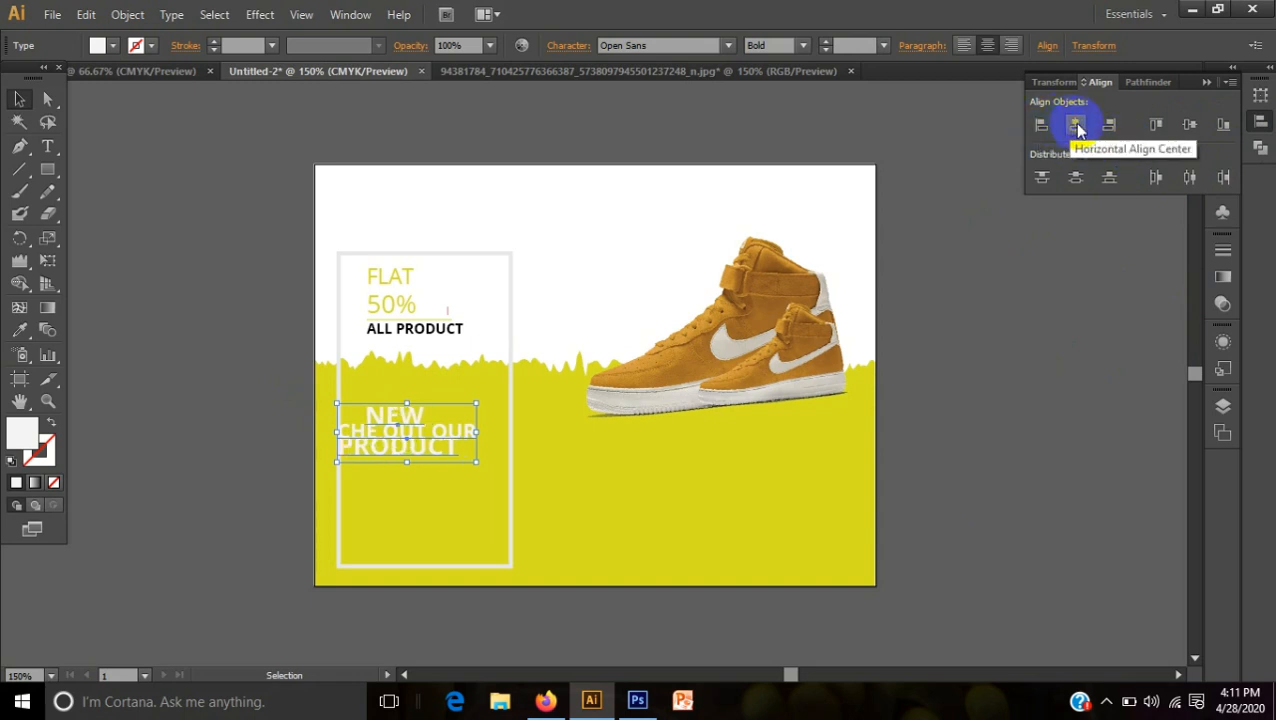
pyautogui.click(1070, 125)
pyautogui.click(1063, 207)
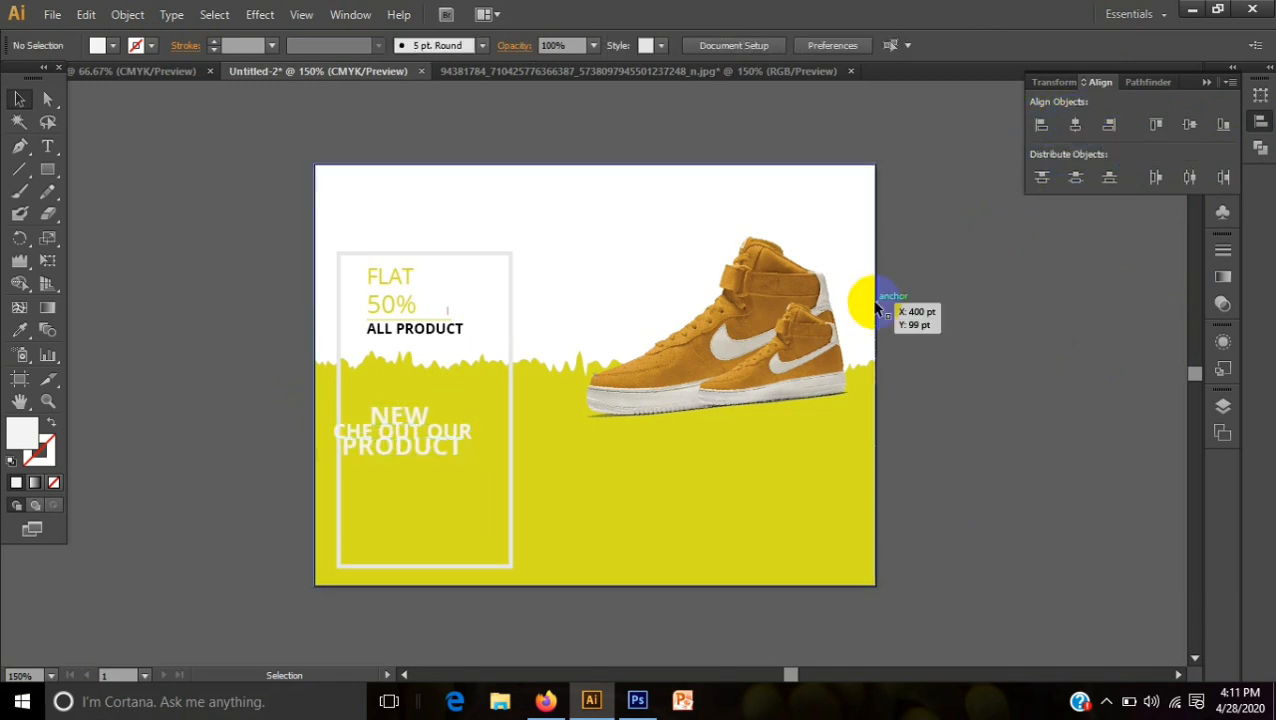
# Try enlarging the NEW PRODUCT text, then undo the scaling
pyautogui.click(420, 413)
pyautogui.keyDown('shift'); pyautogui.click(552, 447); pyautogui.keyUp('shift')
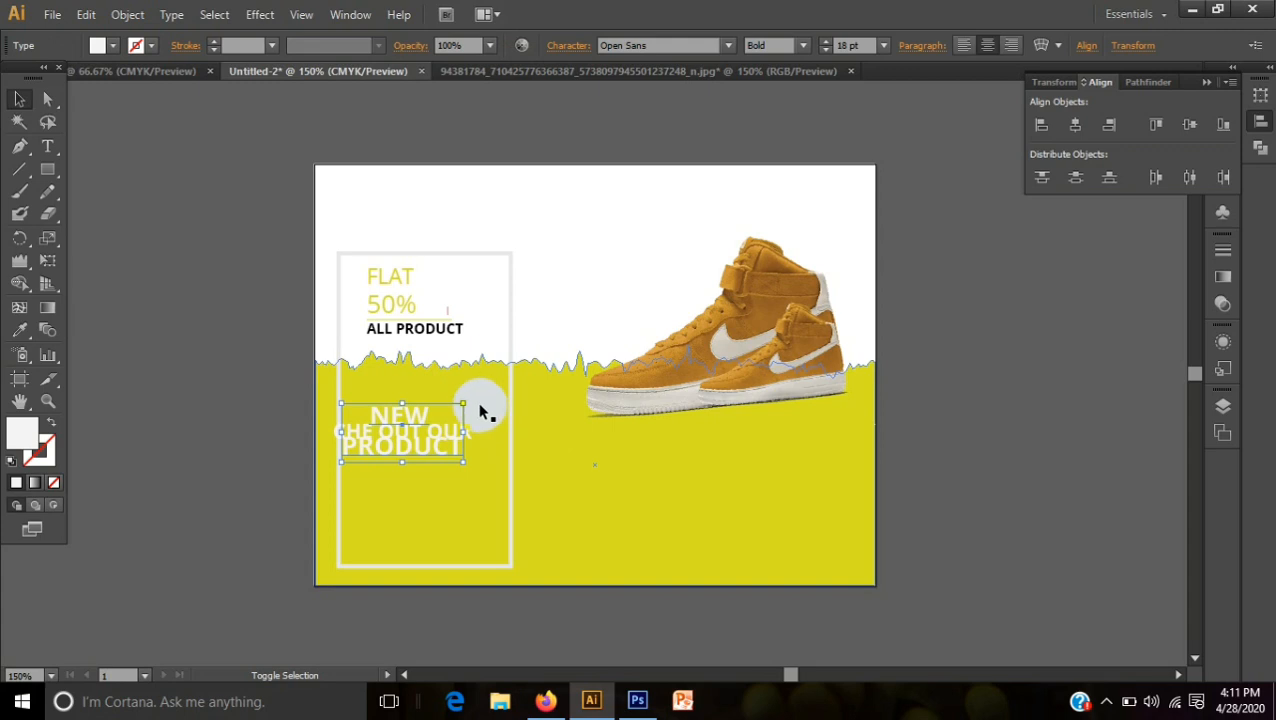
pyautogui.moveTo(462, 402); pyautogui.dragTo(507, 353)
pyautogui.click(555, 484)
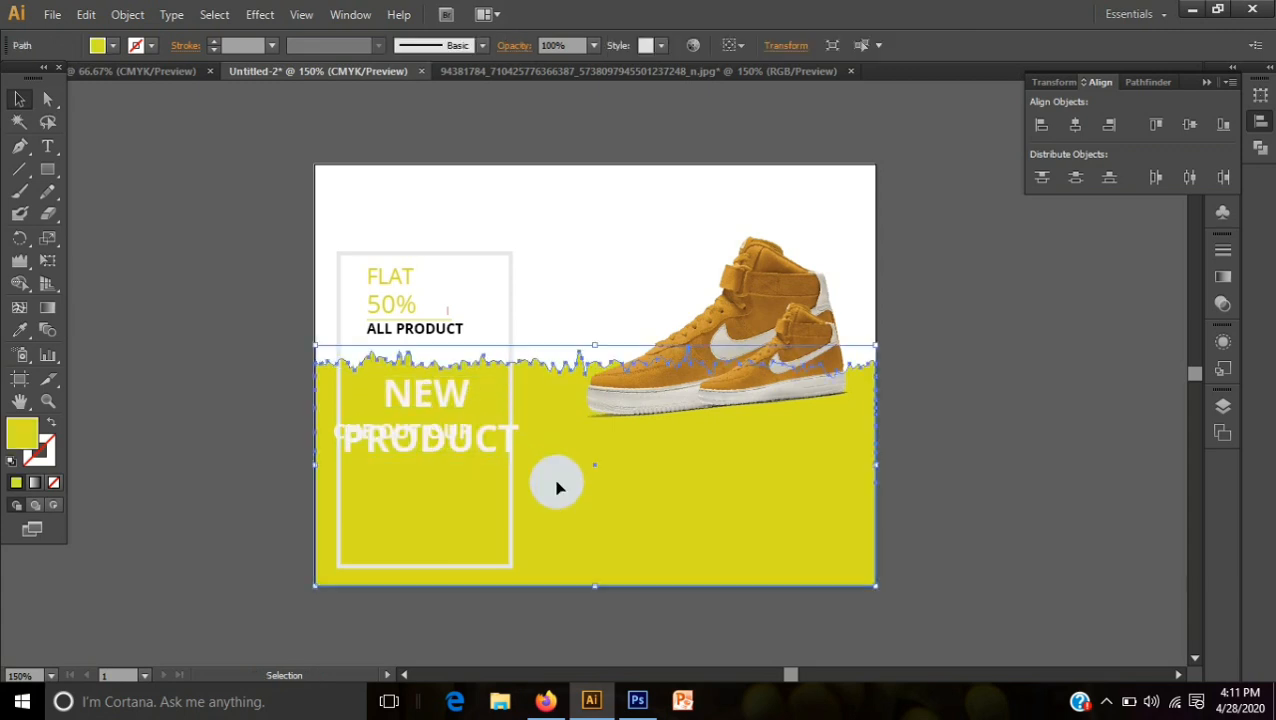
pyautogui.hotkey('ctrl', 'z')
# Separate the overlapping texts inside the frame, placing CHE OUT OUR just below the rough edge and NEW PRODUCT beneath it
pyautogui.click(443, 493)
pyautogui.moveTo(423, 411); pyautogui.dragTo(425, 372)
pyautogui.click(450, 495)
pyautogui.moveTo(427, 438); pyautogui.dragTo(200, 385)
pyautogui.moveTo(447, 402); pyautogui.dragTo(447, 466)
pyautogui.moveTo(200, 389); pyautogui.dragTo(474, 404)
pyautogui.click(655, 607)
pyautogui.moveTo(412, 480); pyautogui.dragTo(429, 471)
pyautogui.click(444, 533)
# Align the CHE OUT OUR and NEW PRODUCT texts to each other by their horizontal centres
pyautogui.click(477, 405)
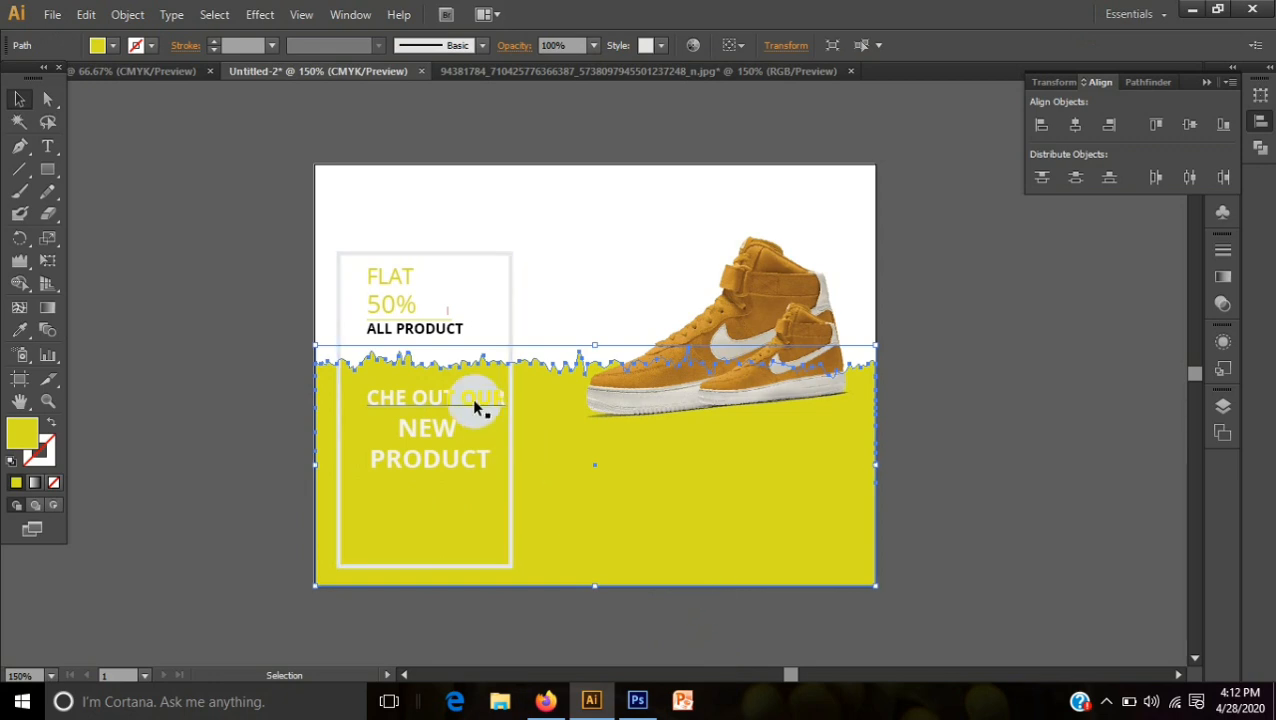
pyautogui.keyDown('shift'); pyautogui.click(456, 432); pyautogui.keyUp('shift')
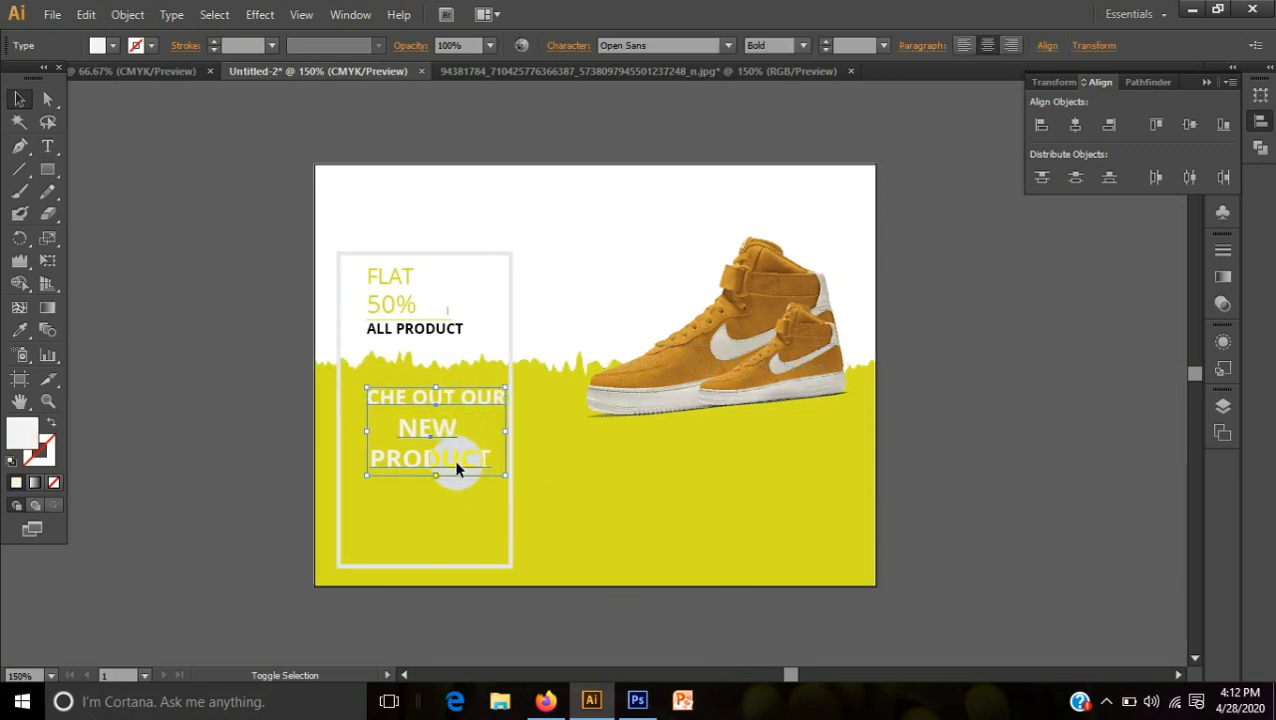
pyautogui.keyDown('shift'); pyautogui.click(456, 467); pyautogui.keyUp('shift')
pyautogui.keyDown('shift'); pyautogui.click(441, 459); pyautogui.keyUp('shift')
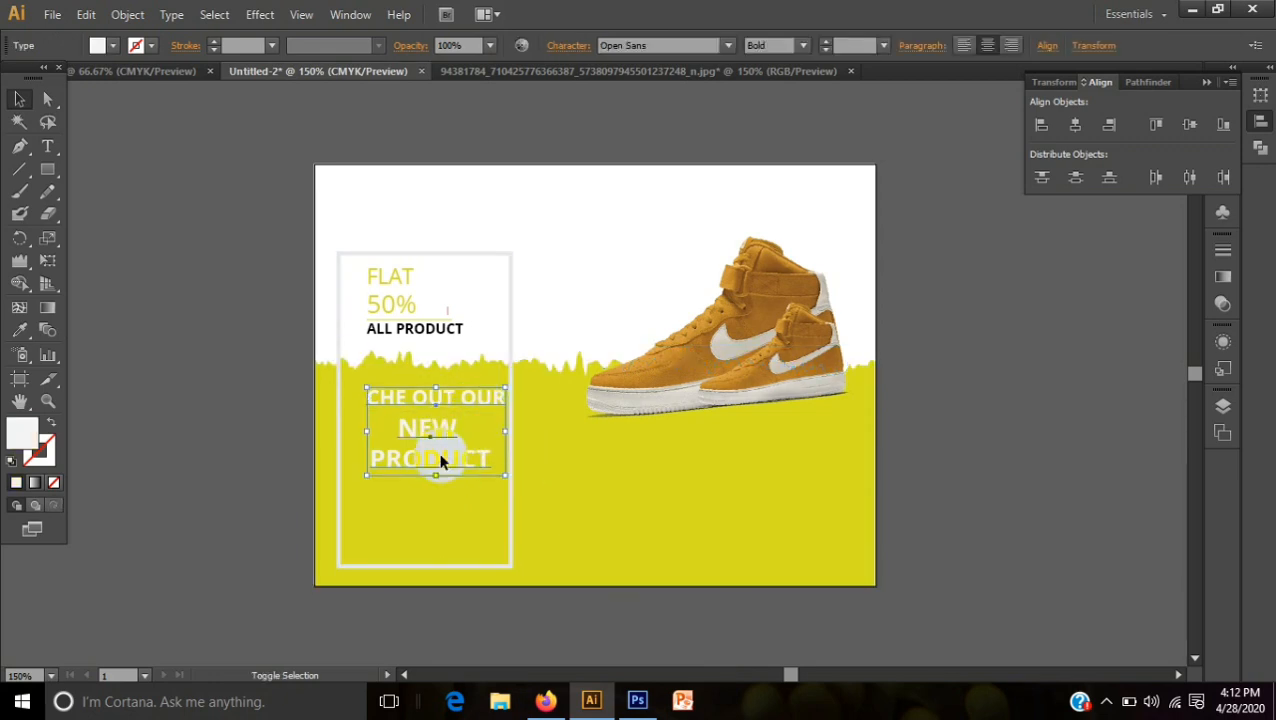
pyautogui.click(1076, 128)
pyautogui.click(1061, 318)
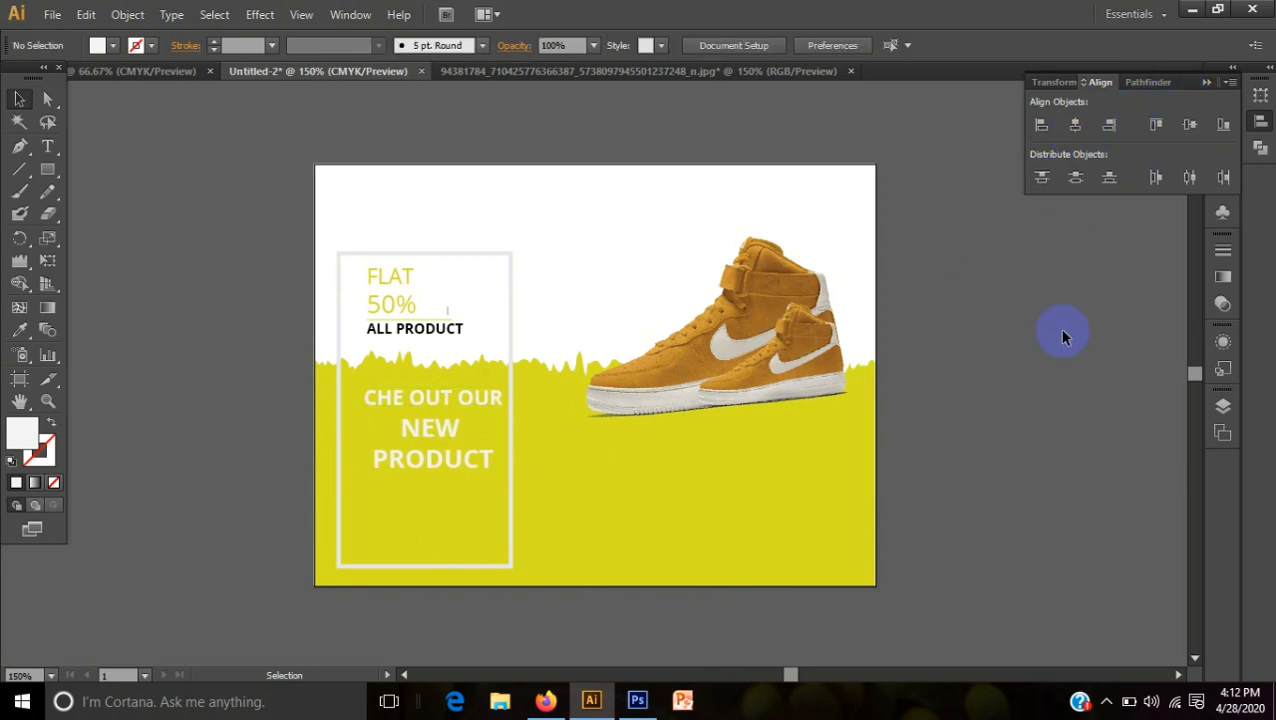
pyautogui.click(877, 398)
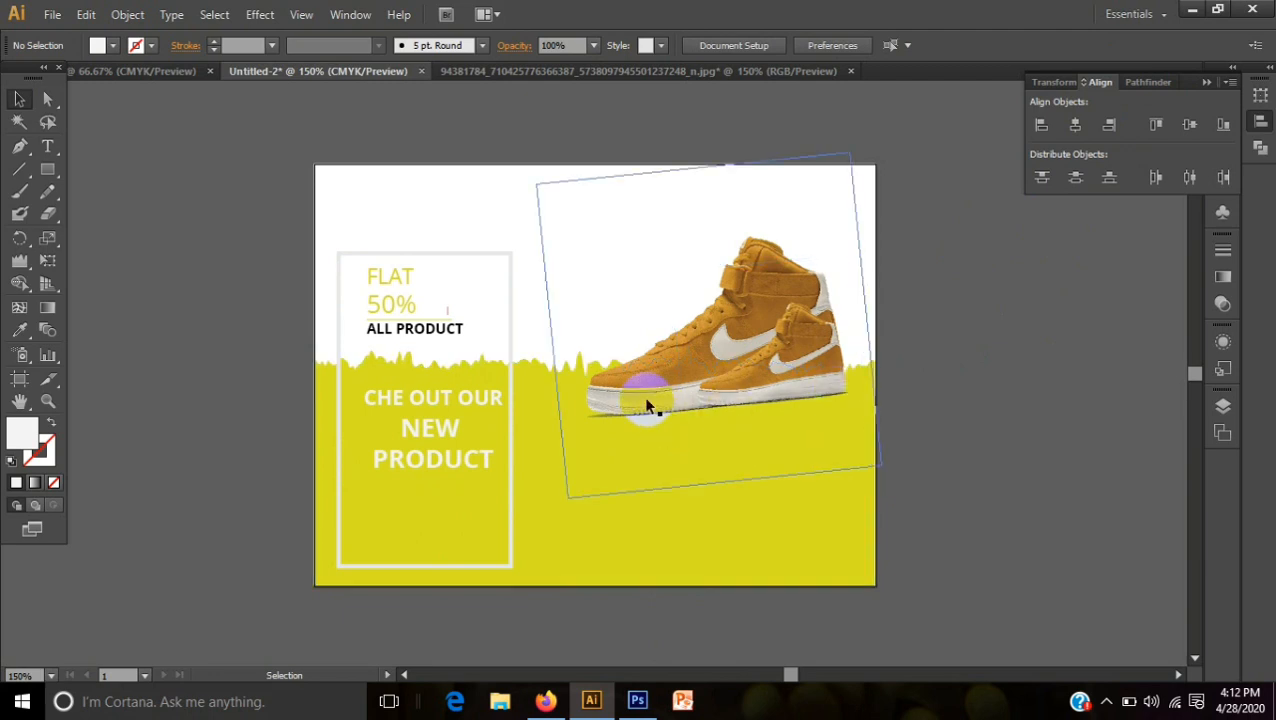
# Draw a near-white rounded rectangle as a button shape at the lower edge of the frame, below NEW PRODUCT
pyautogui.click(106, 190)
pyautogui.moveTo(44, 175); pyautogui.dragTo(108, 190)
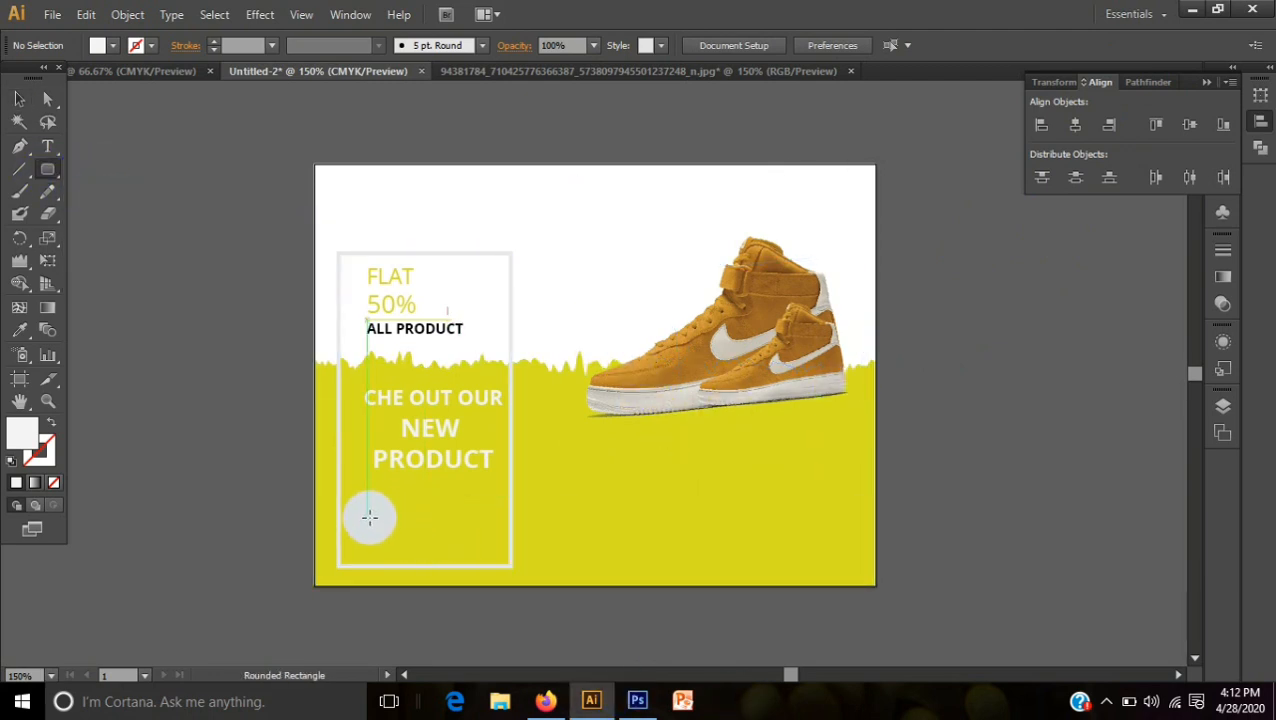
pyautogui.moveTo(361, 533); pyautogui.dragTo(433, 555)
pyautogui.press('v')
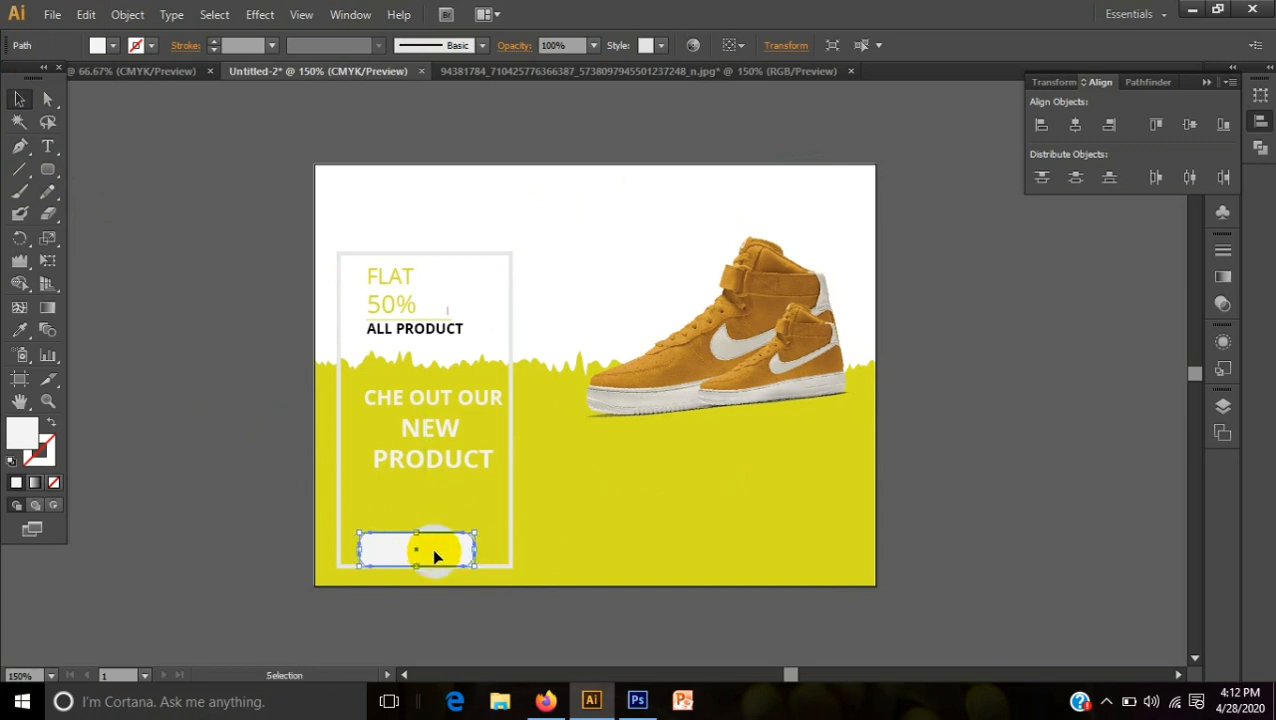
pyautogui.click(698, 620)
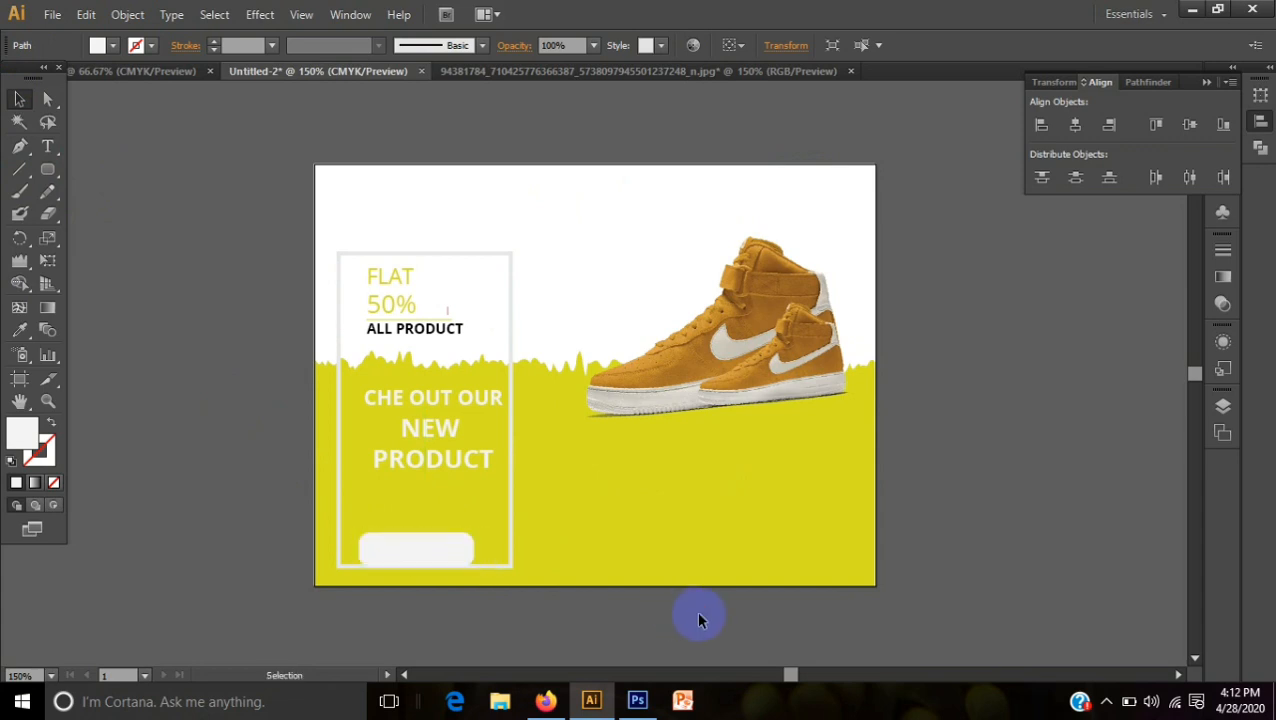
# Add the text SHOP NOW on the yellow-green area beside the frame and colour it dark grey, C=0 M=0 Y=0 K=90
pyautogui.click(48, 148)
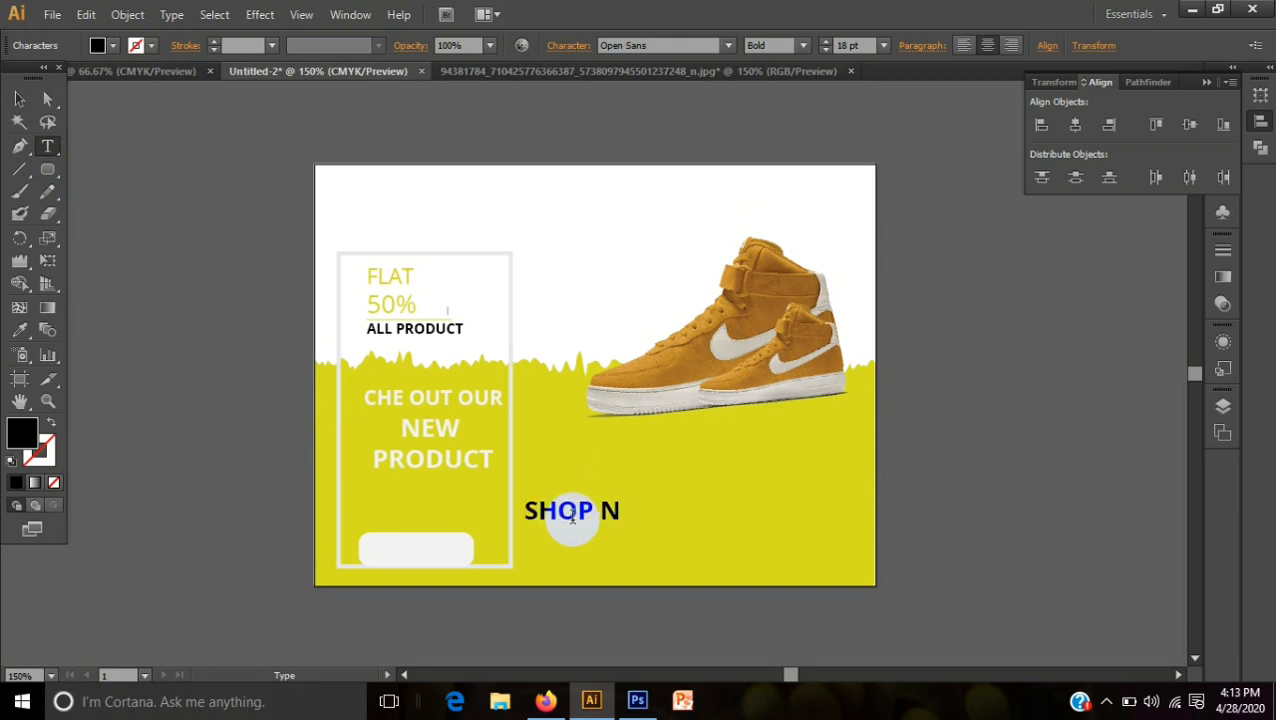
pyautogui.write('OW')
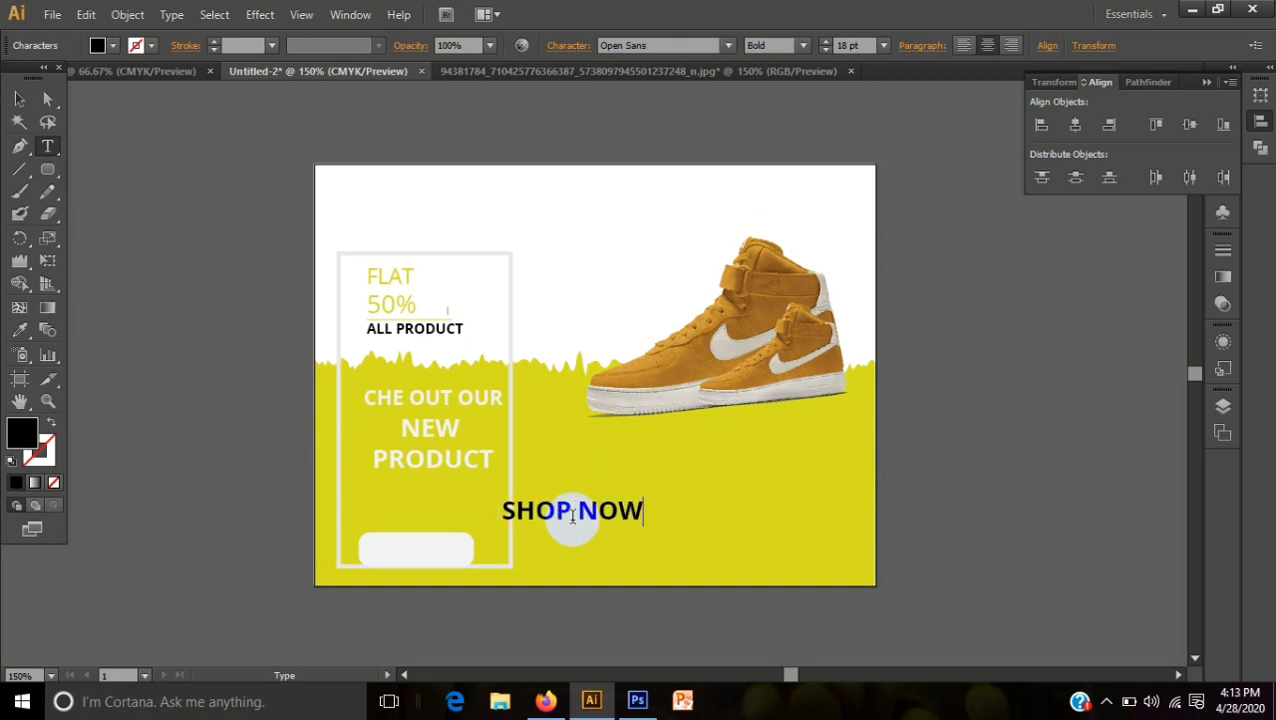
pyautogui.click(104, 45)
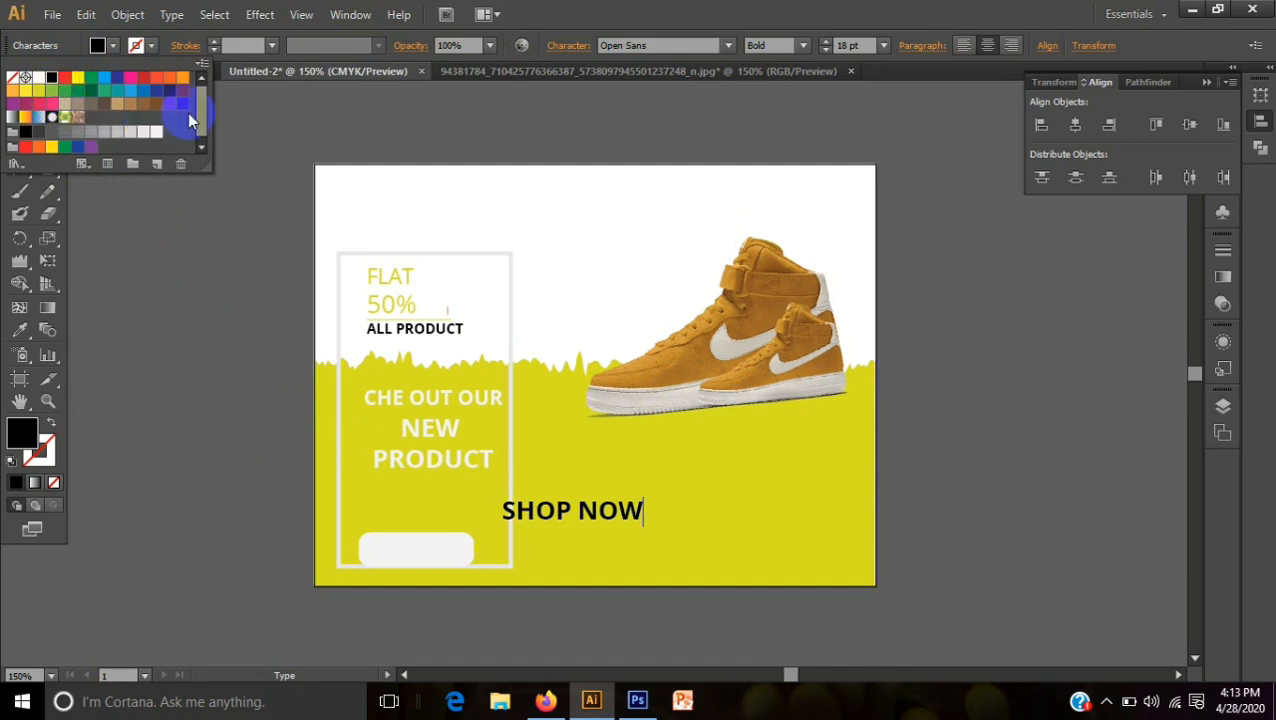
pyautogui.click(37, 133)
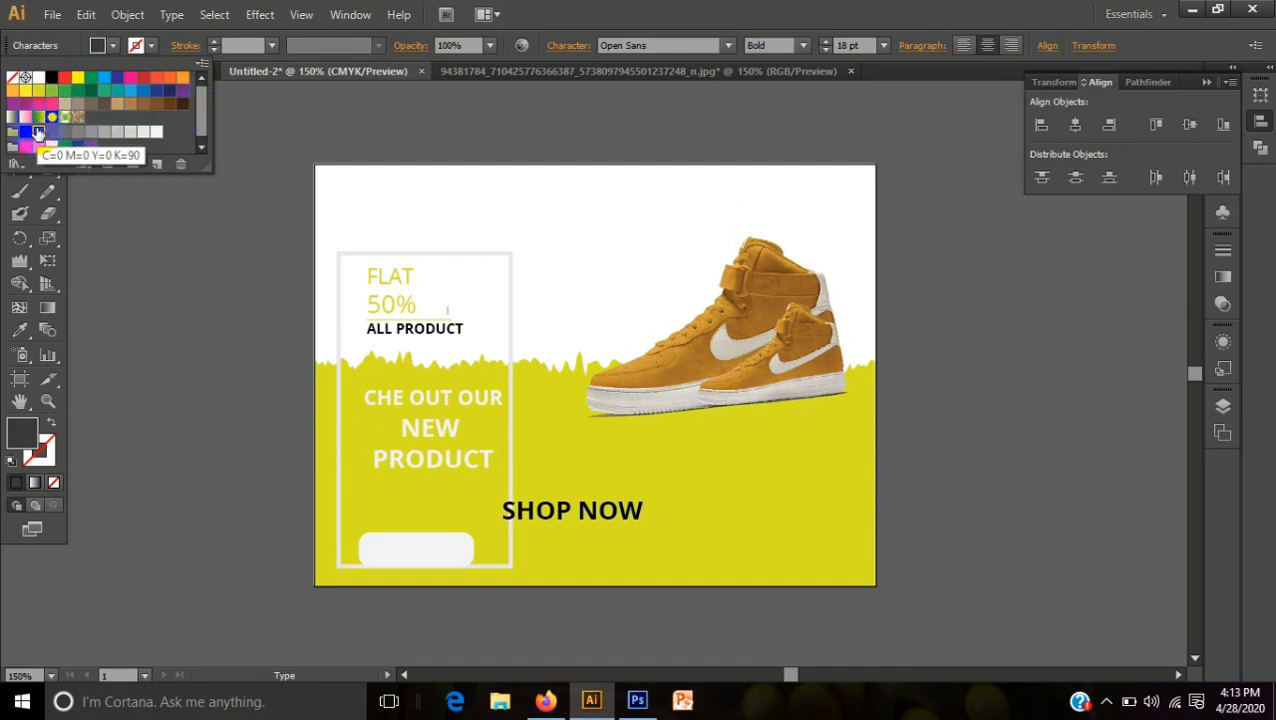
pyautogui.click(600, 537)
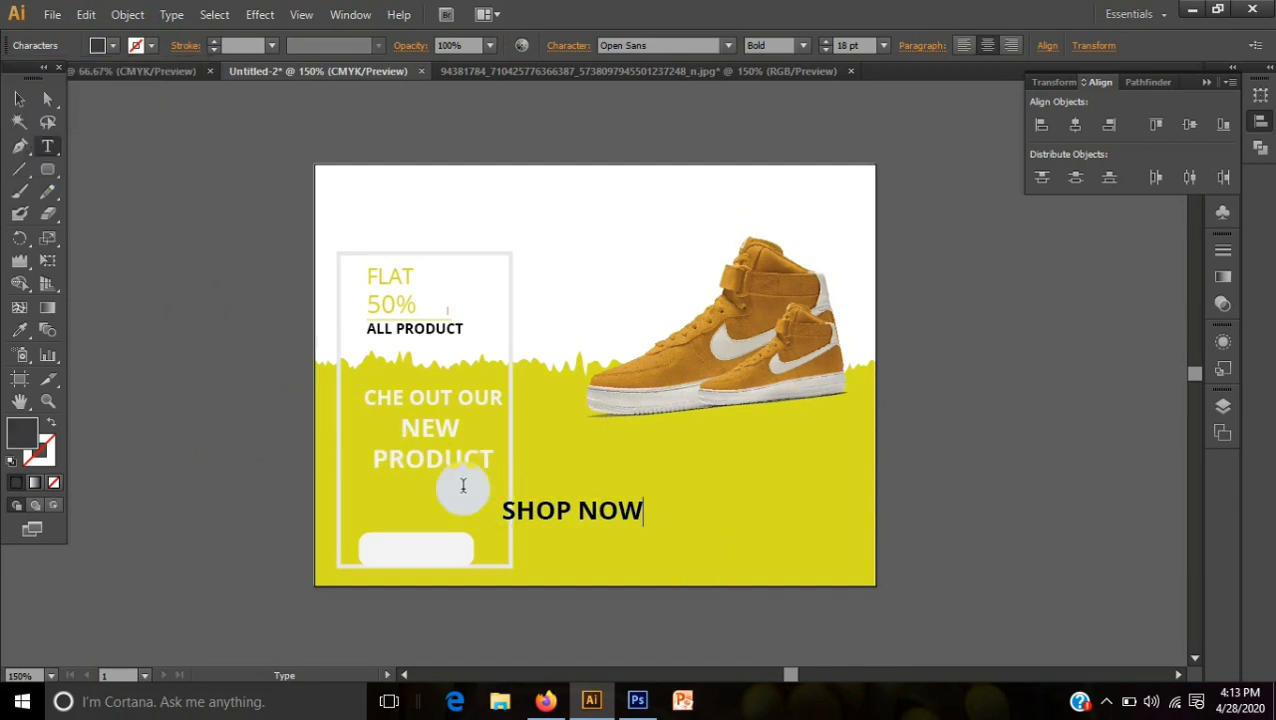
pyautogui.moveTo(643, 510); pyautogui.dragTo(362, 484)
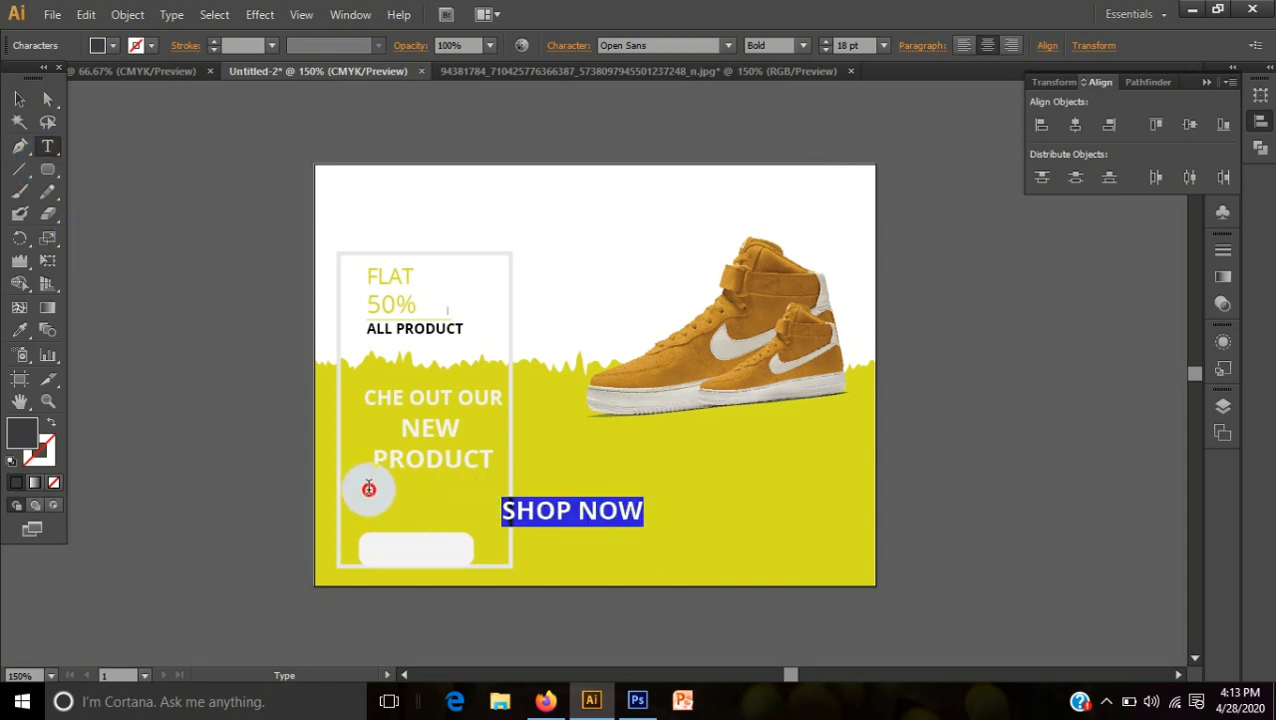
pyautogui.click(101, 45)
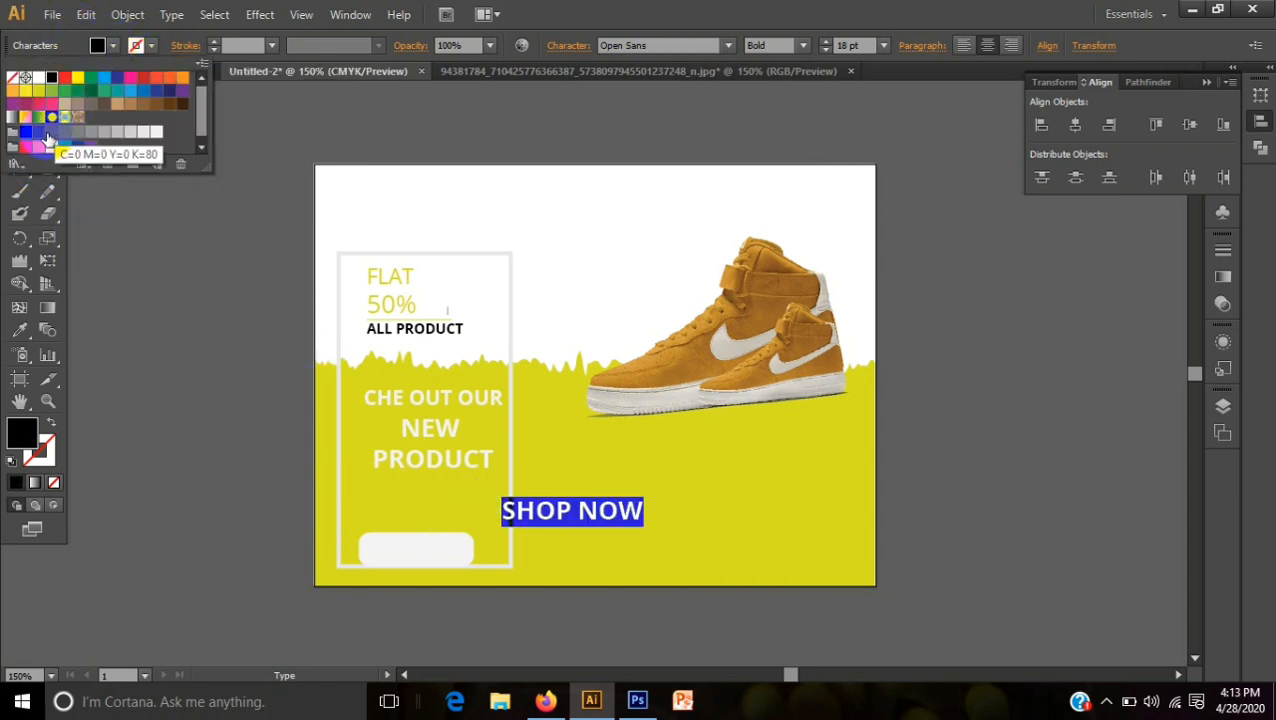
pyautogui.click(40, 132)
pyautogui.click(538, 14)
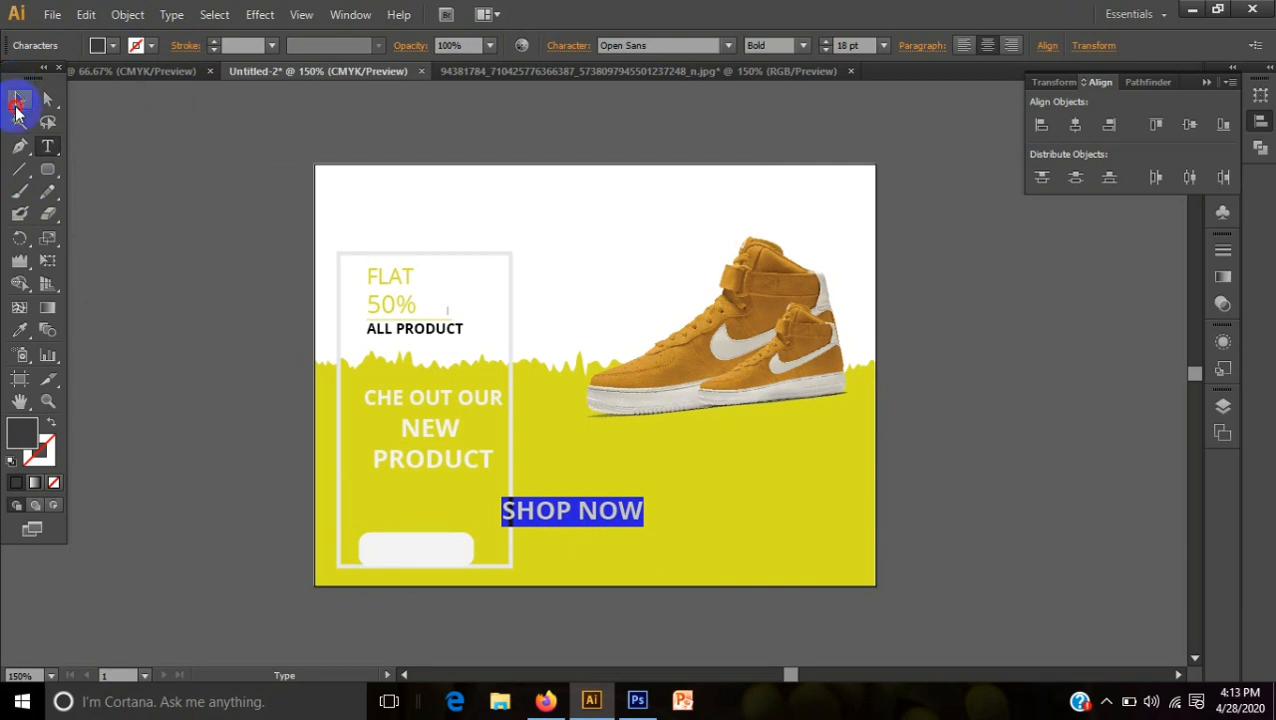
# Scale down the SHOP NOW text and place it on the rounded button shape
pyautogui.click(18, 101)
pyautogui.click(572, 520)
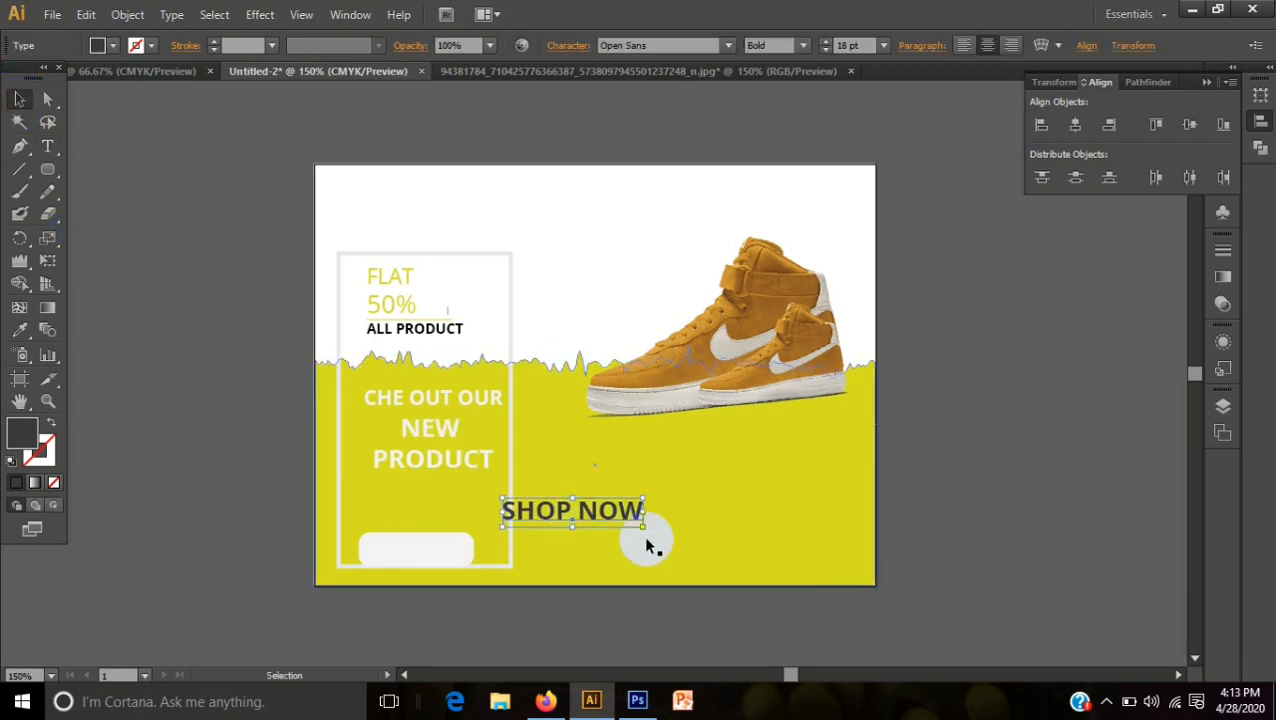
pyautogui.moveTo(643, 496); pyautogui.dragTo(432, 562)
pyautogui.click(308, 470)
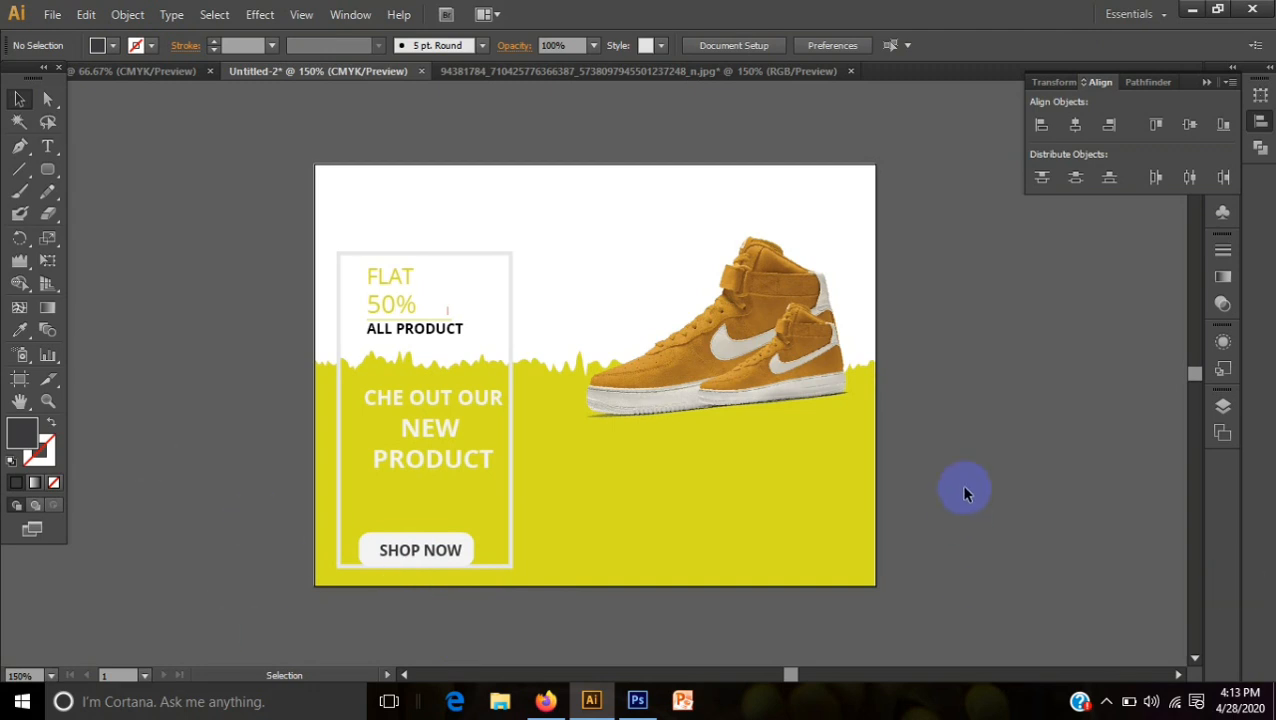
# Add the text WWW YOURWEBSITE.COM in the white area above FLAT 50%
pyautogui.click(47, 147)
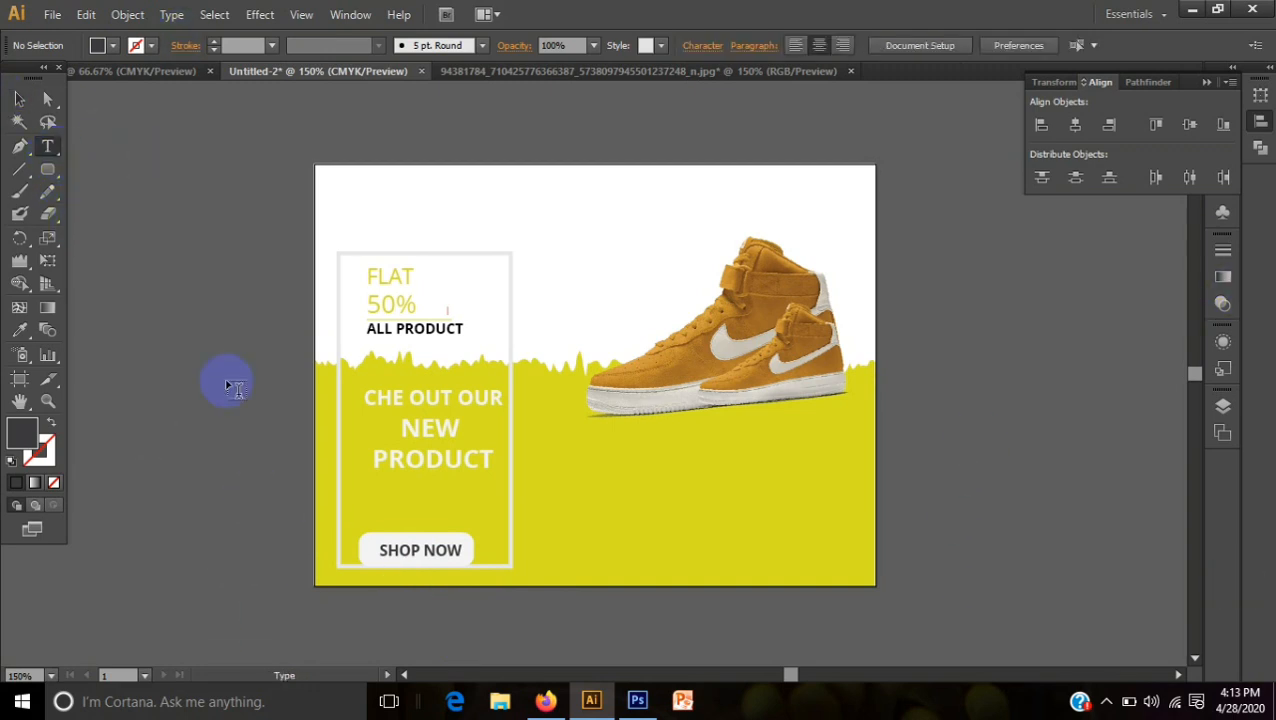
pyautogui.click(352, 580)
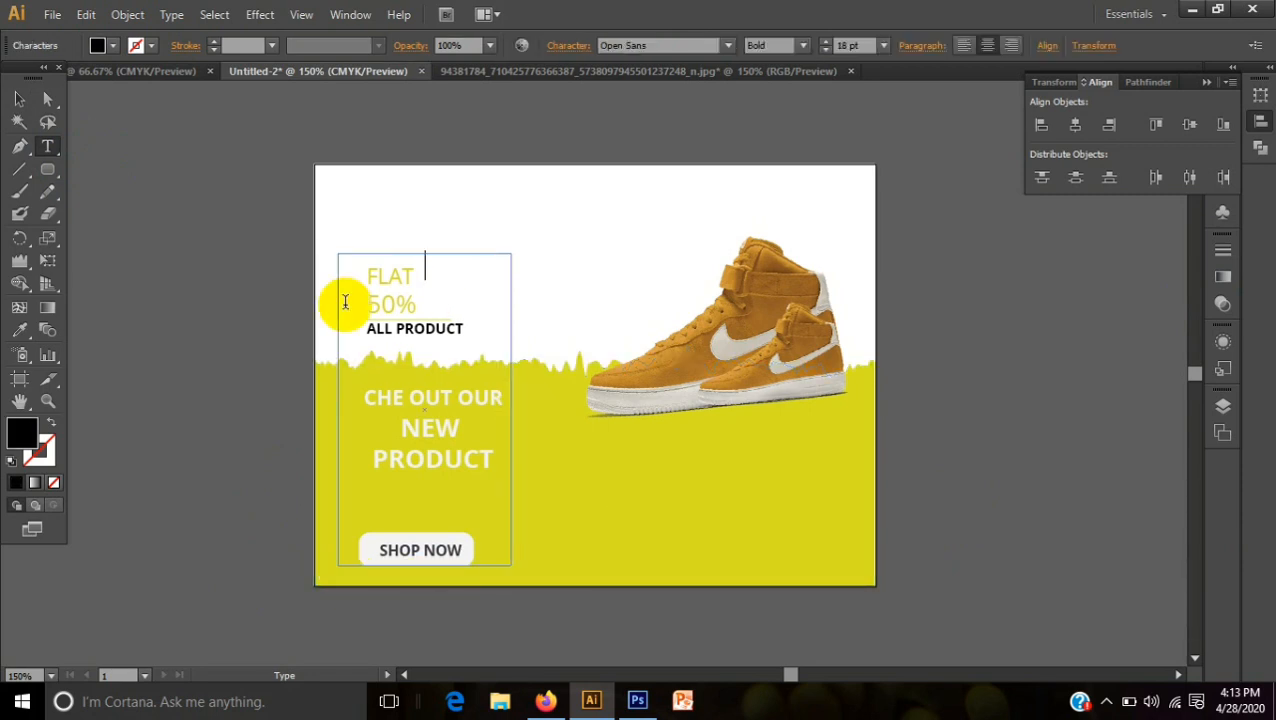
pyautogui.click(19, 99)
pyautogui.click(47, 147)
pyautogui.click(458, 200)
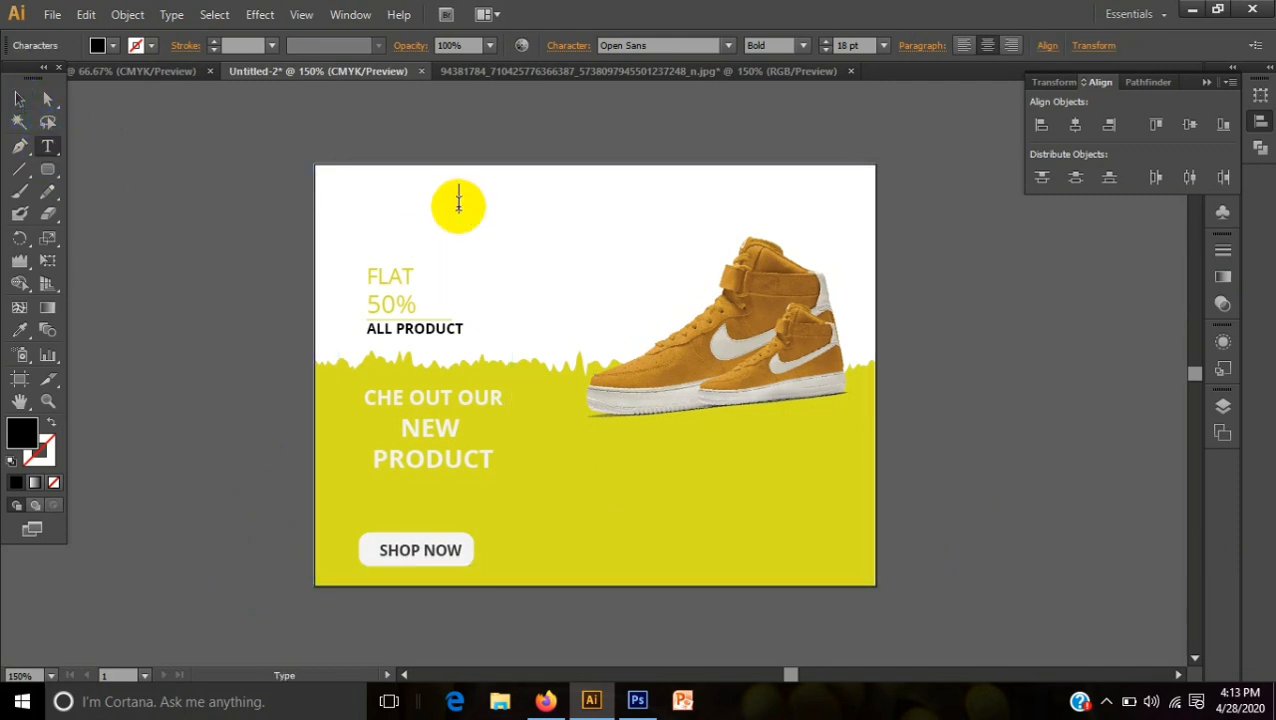
pyautogui.write('WWW ')
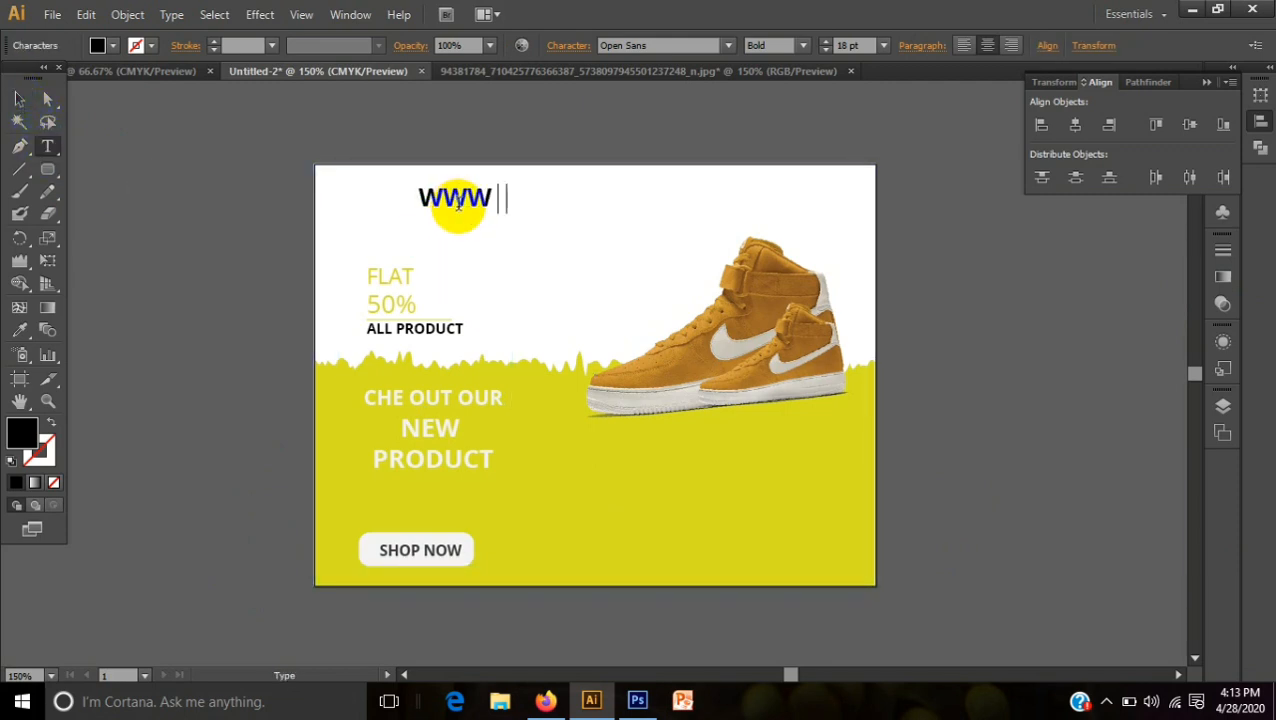
pyautogui.write('YOUR')
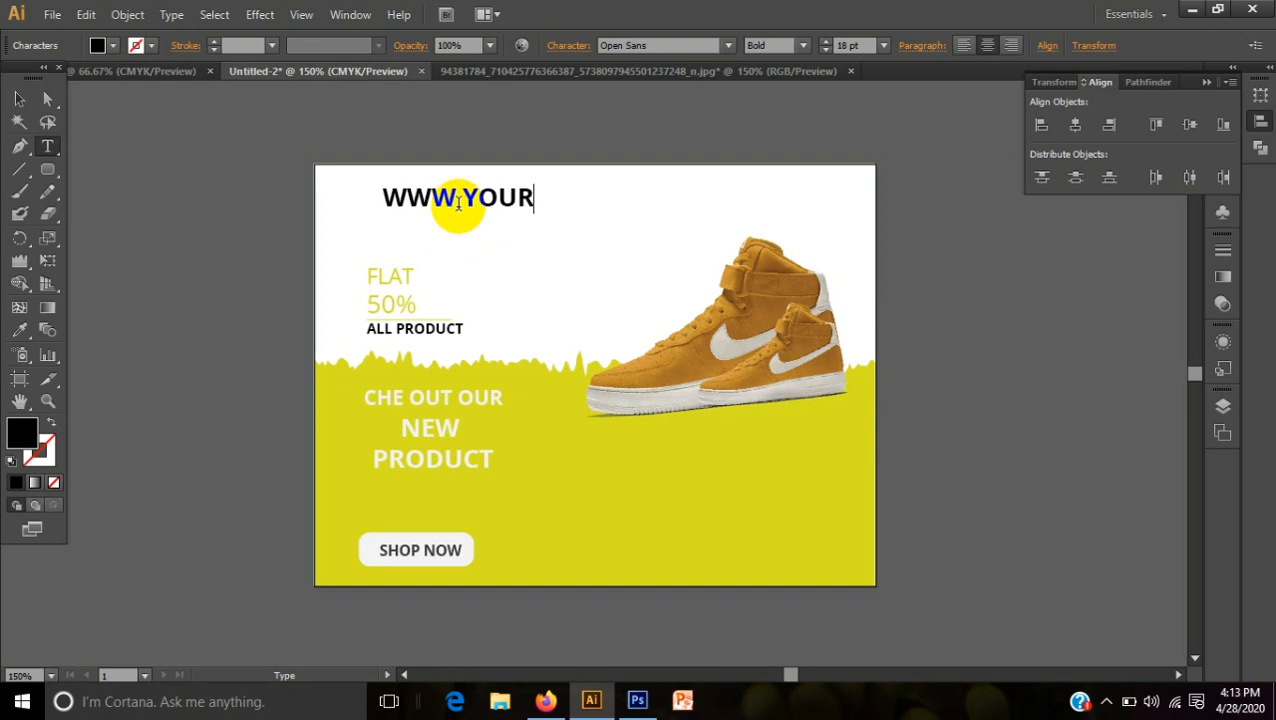
pyautogui.write('WEN')
pyautogui.press('BackSpace')
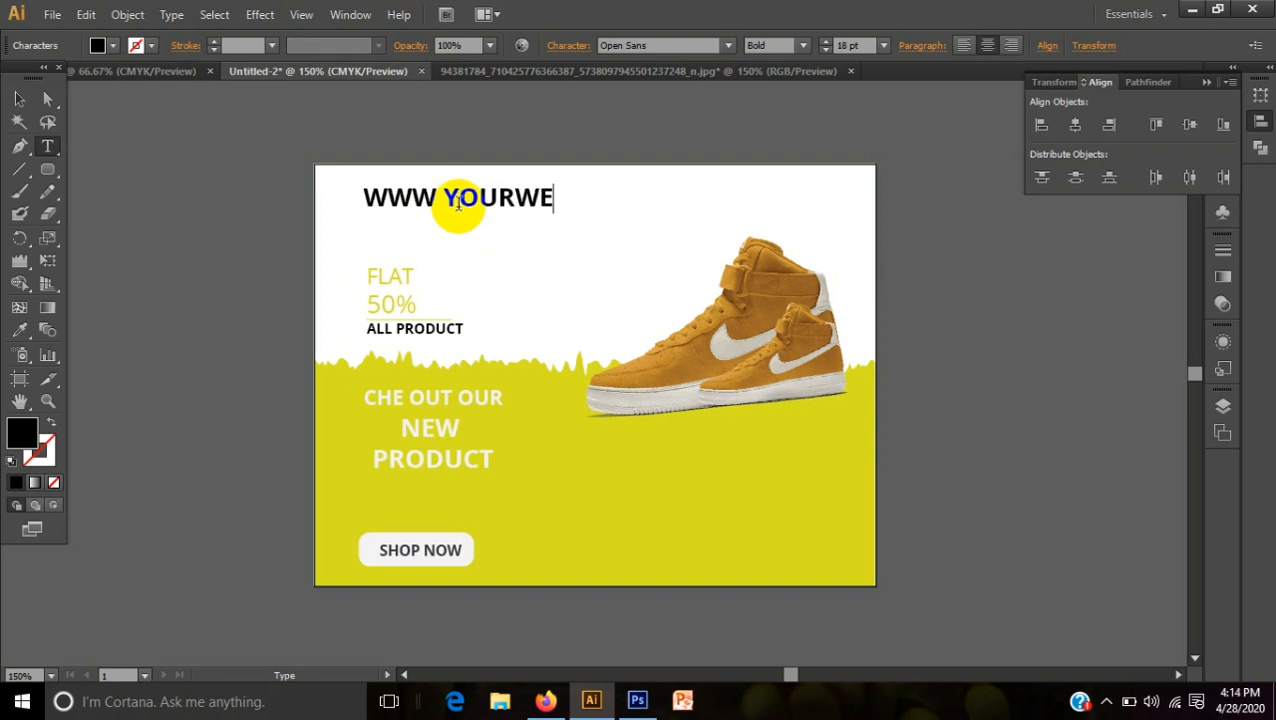
pyautogui.write('BSITE')
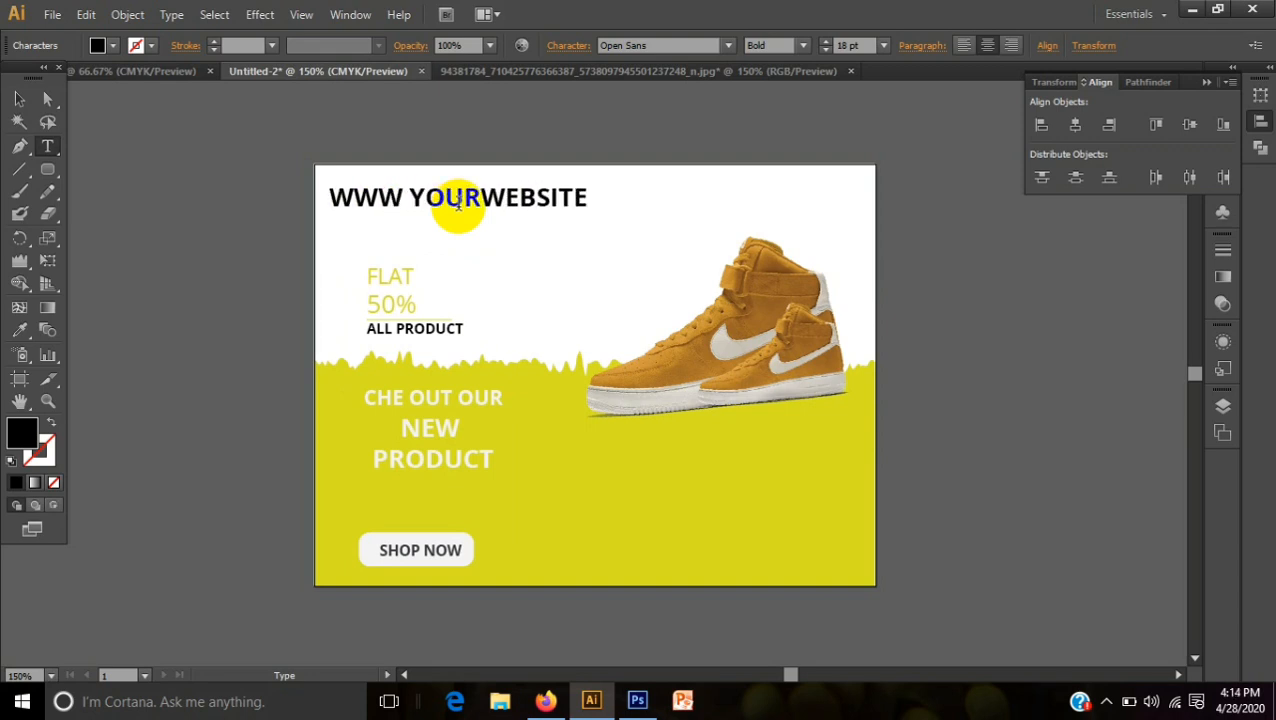
pyautogui.write('.COM')
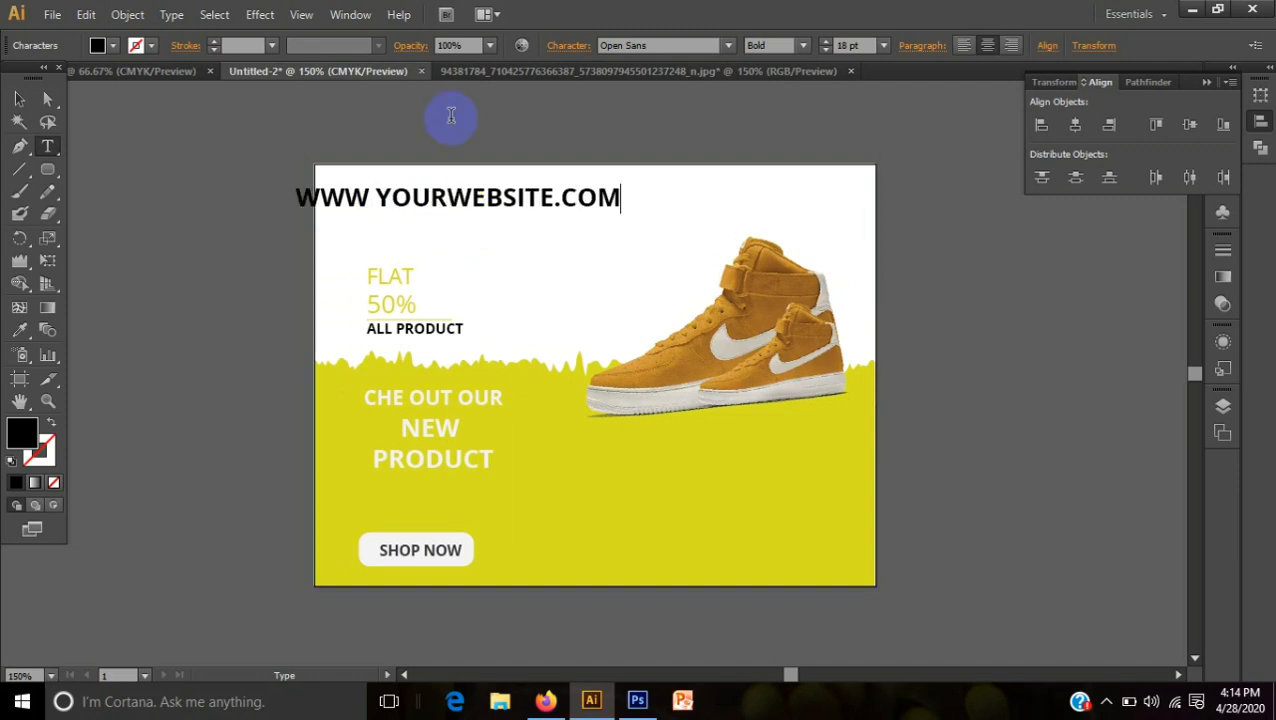
# Reduce the website address text to a font size of 7 pt
pyautogui.click(13, 99)
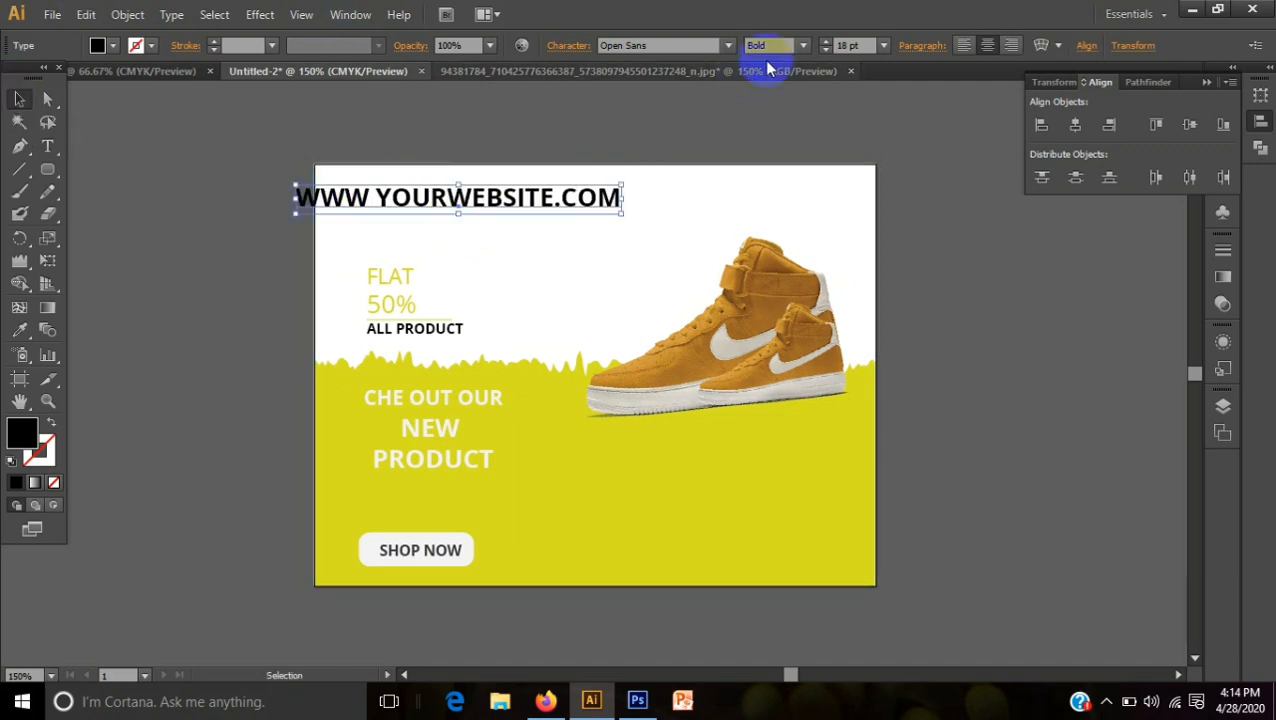
pyautogui.click(825, 50)
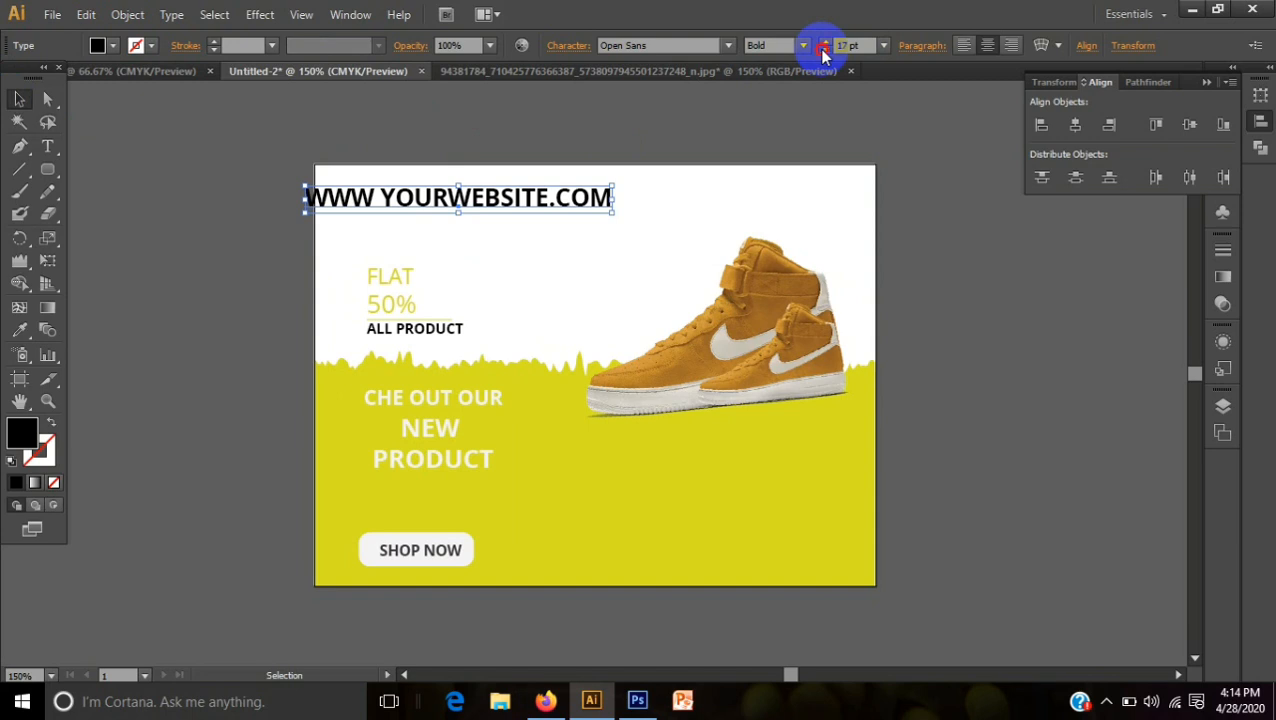
pyautogui.click(825, 51)
pyautogui.click(825, 51)
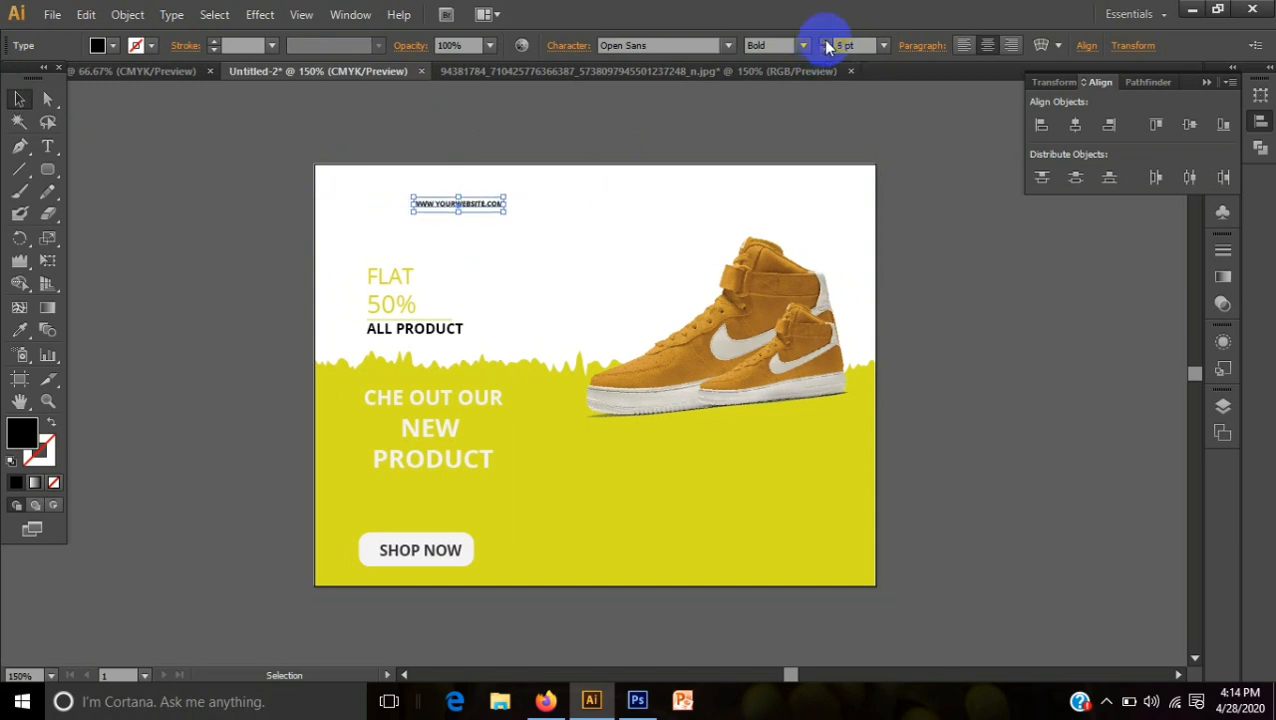
pyautogui.click(825, 41)
pyautogui.click(825, 41)
pyautogui.click(194, 219)
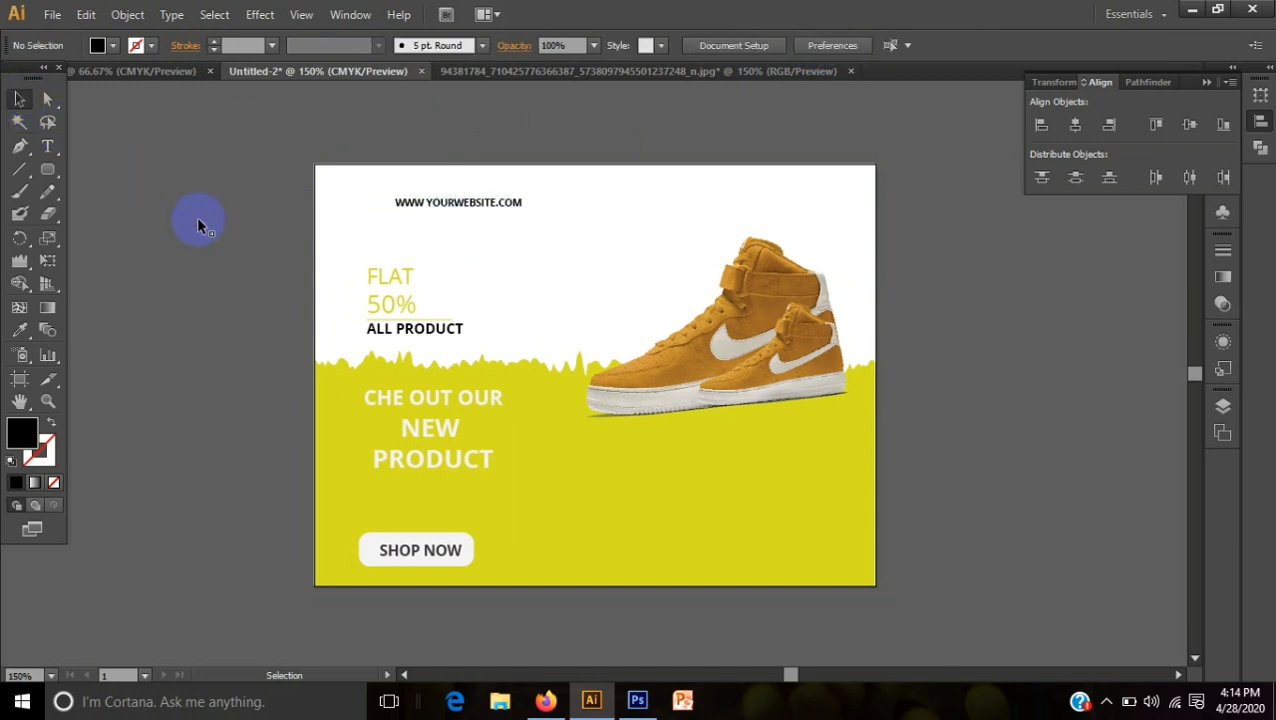
# Move the website address text directly beneath the SHOP NOW button
pyautogui.moveTo(484, 203); pyautogui.dragTo(453, 580)
pyautogui.click(531, 647)
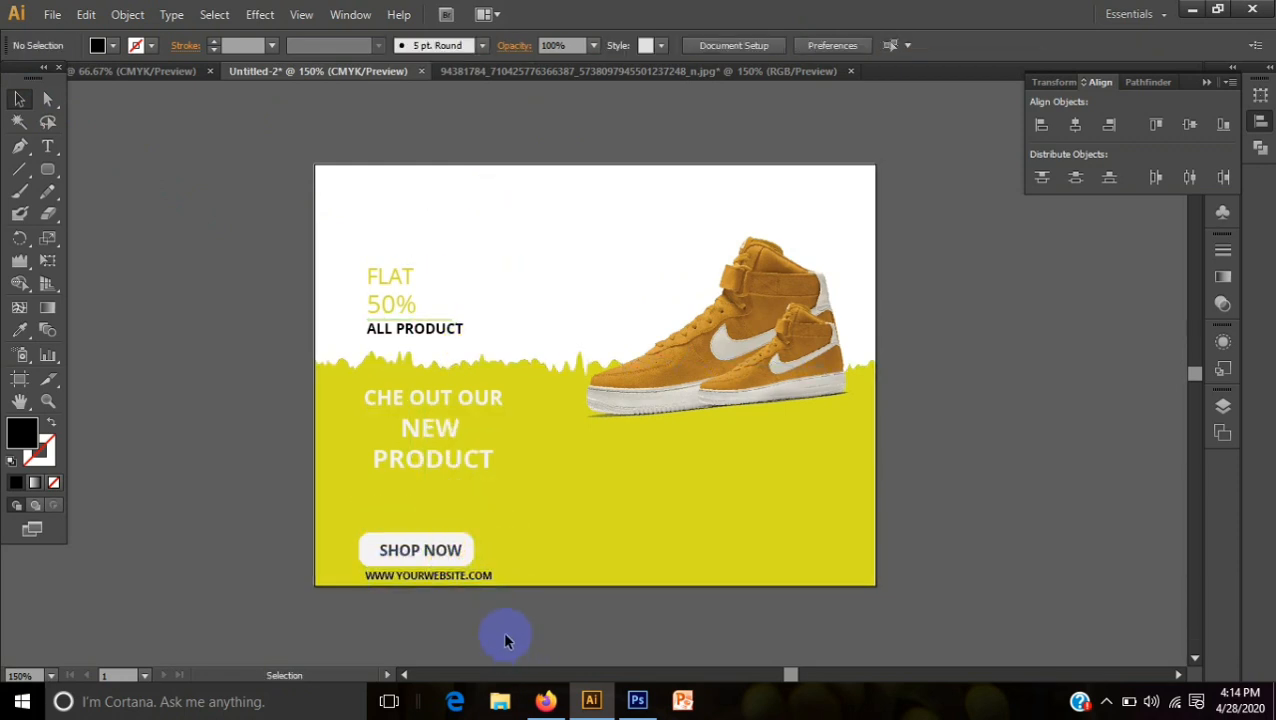
pyautogui.click(461, 576)
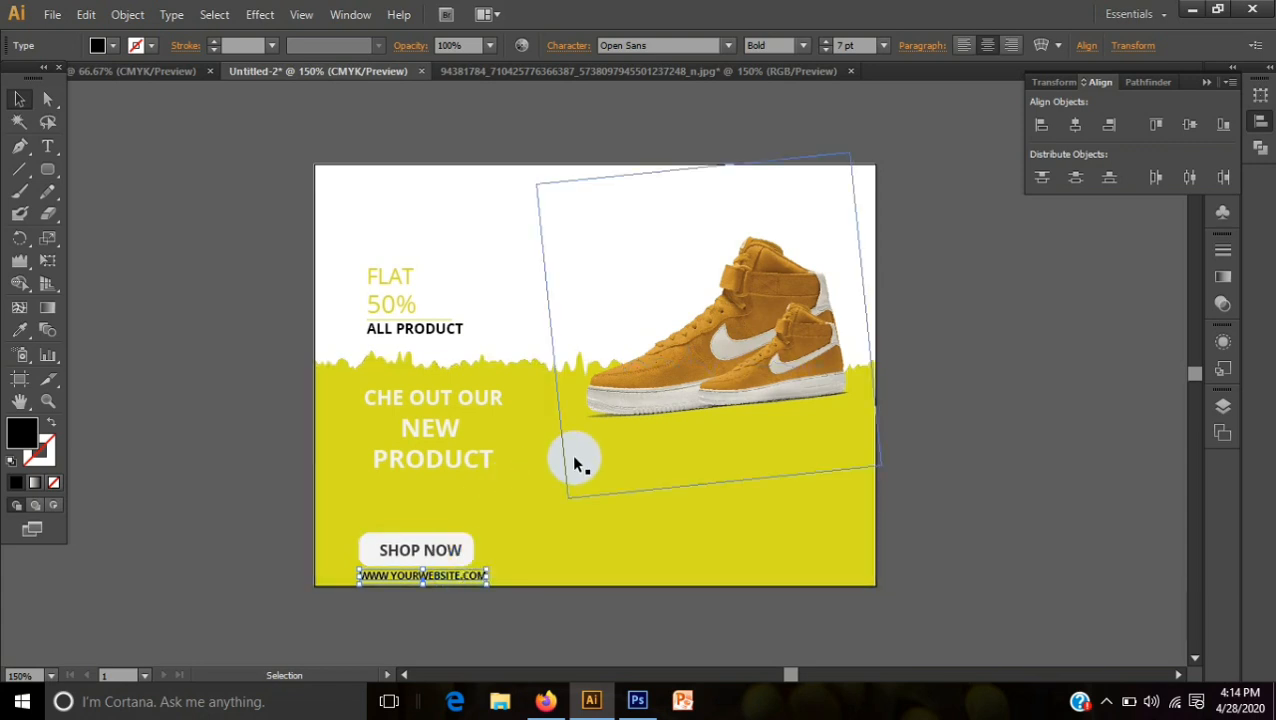
# Give the tall frame around the sale texts a light grey fill and a light grey stroke
pyautogui.click(341, 296)
pyautogui.click(112, 46)
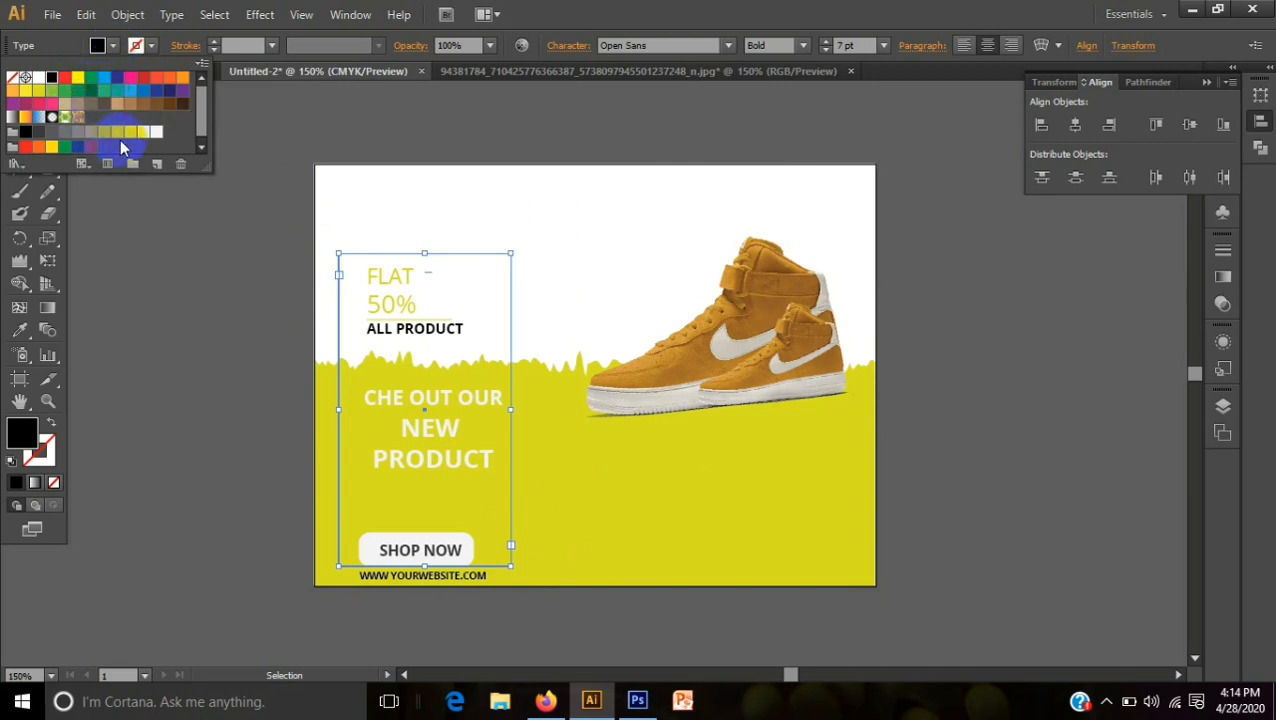
pyautogui.click(133, 132)
pyautogui.click(138, 45)
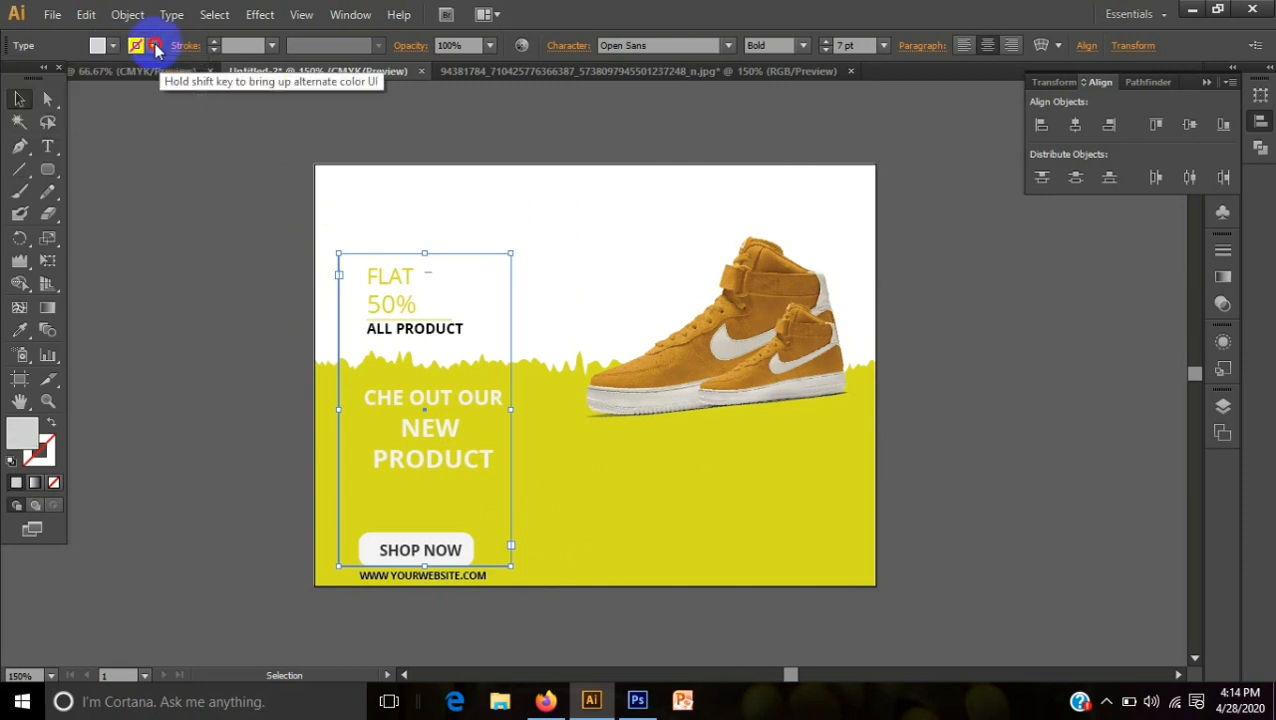
pyautogui.click(117, 118)
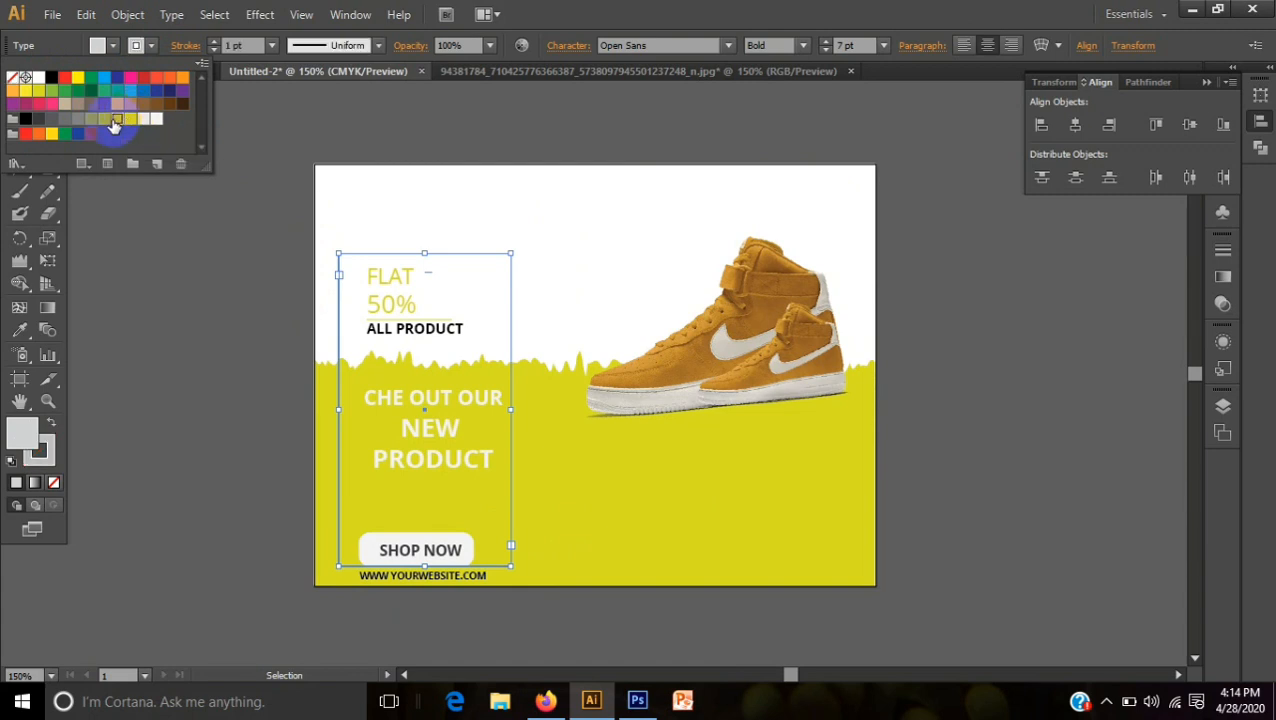
# Set the stroke weight of the frame around the sale texts to 3 pt
pyautogui.click(212, 50)
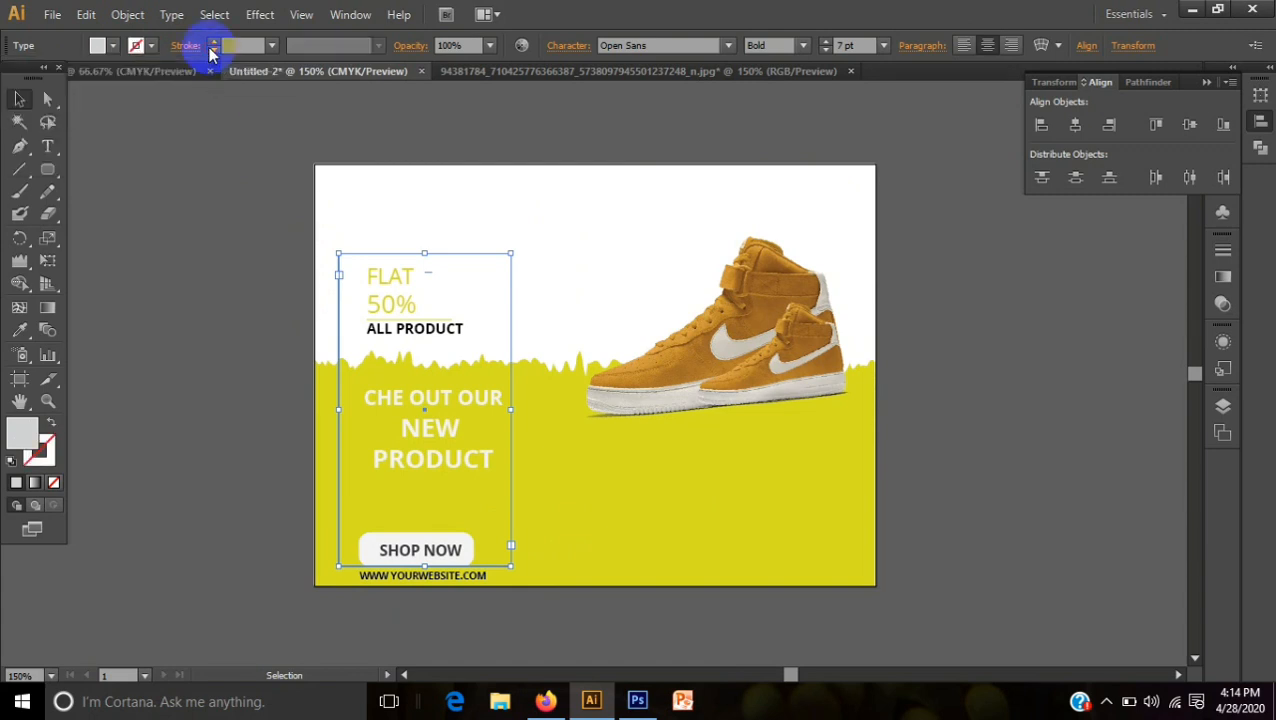
pyautogui.click(216, 43)
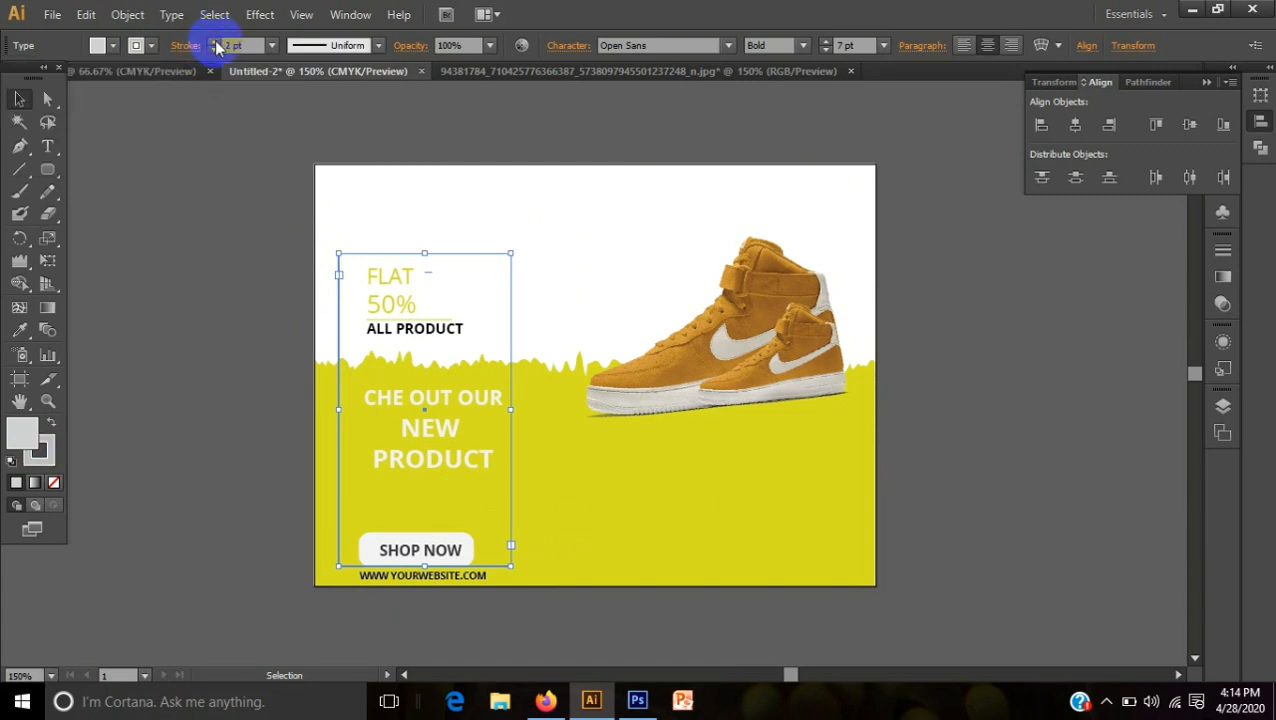
pyautogui.click(214, 134)
pyautogui.click(517, 330)
pyautogui.click(510, 322)
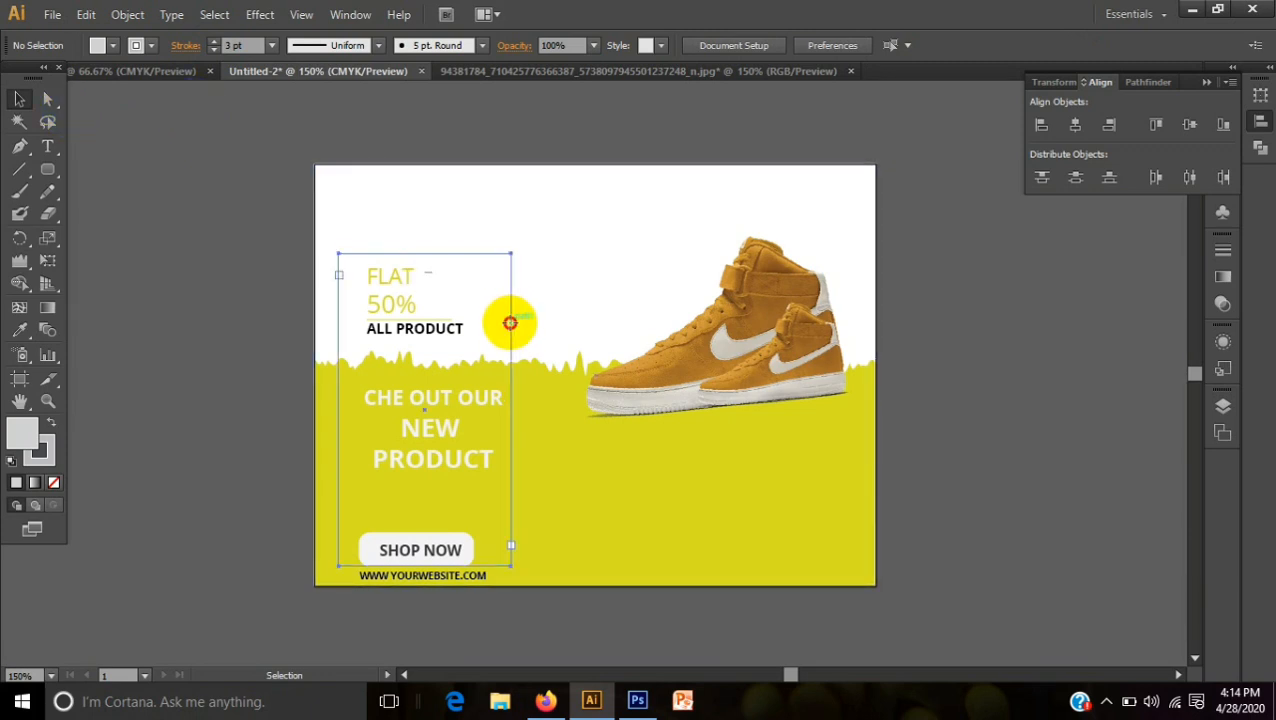
# Change the stroke colour of the frame around the sale texts to bright blue and deselect it
pyautogui.click(137, 45)
pyautogui.click(105, 78)
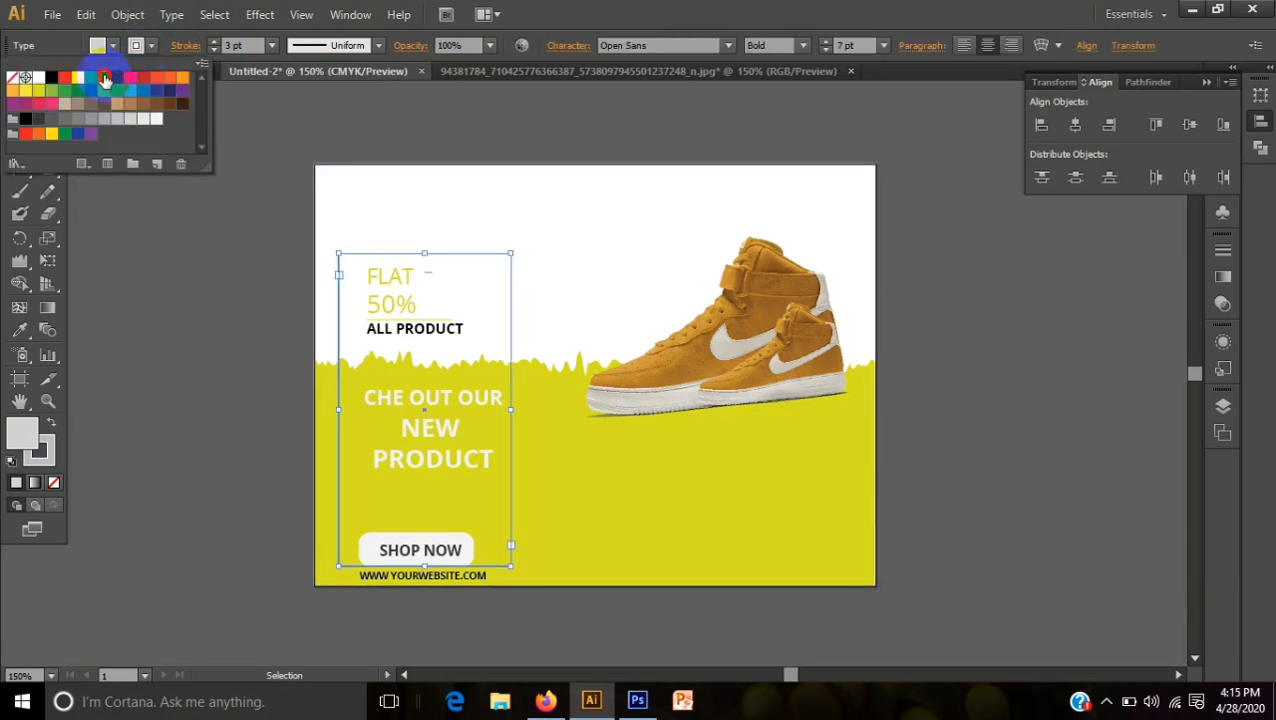
pyautogui.click(398, 157)
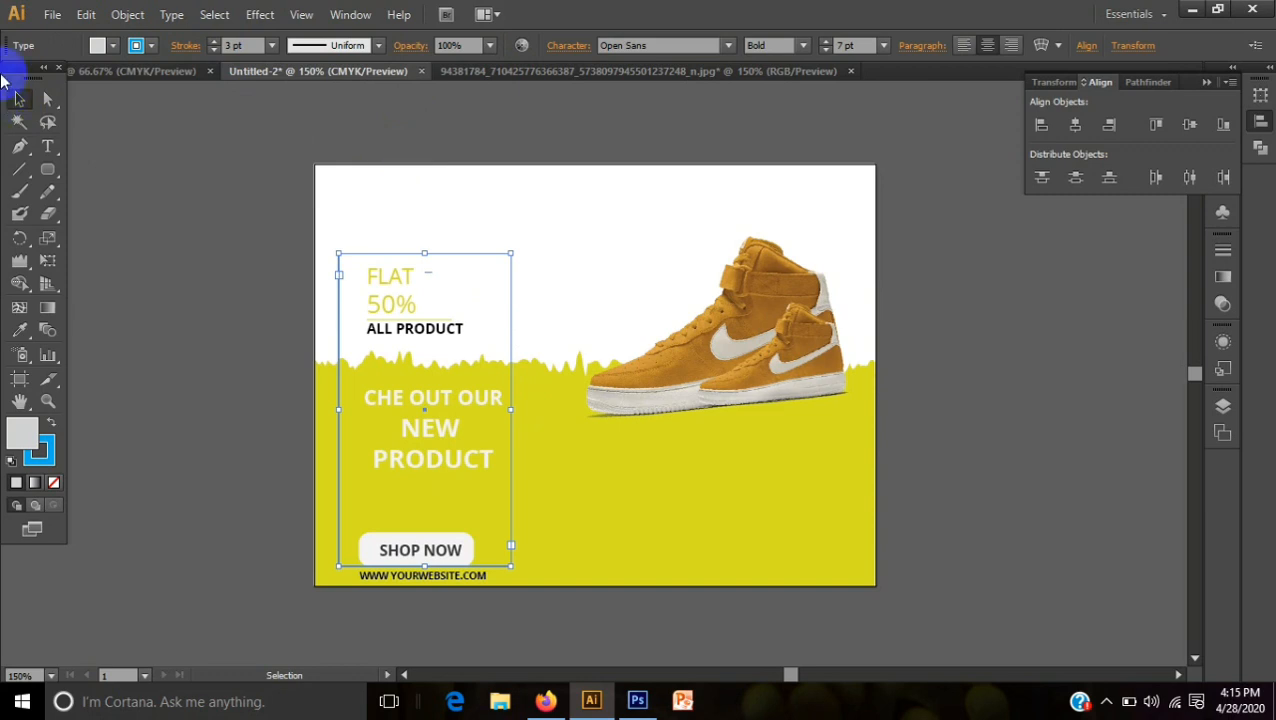
pyautogui.click(146, 182)
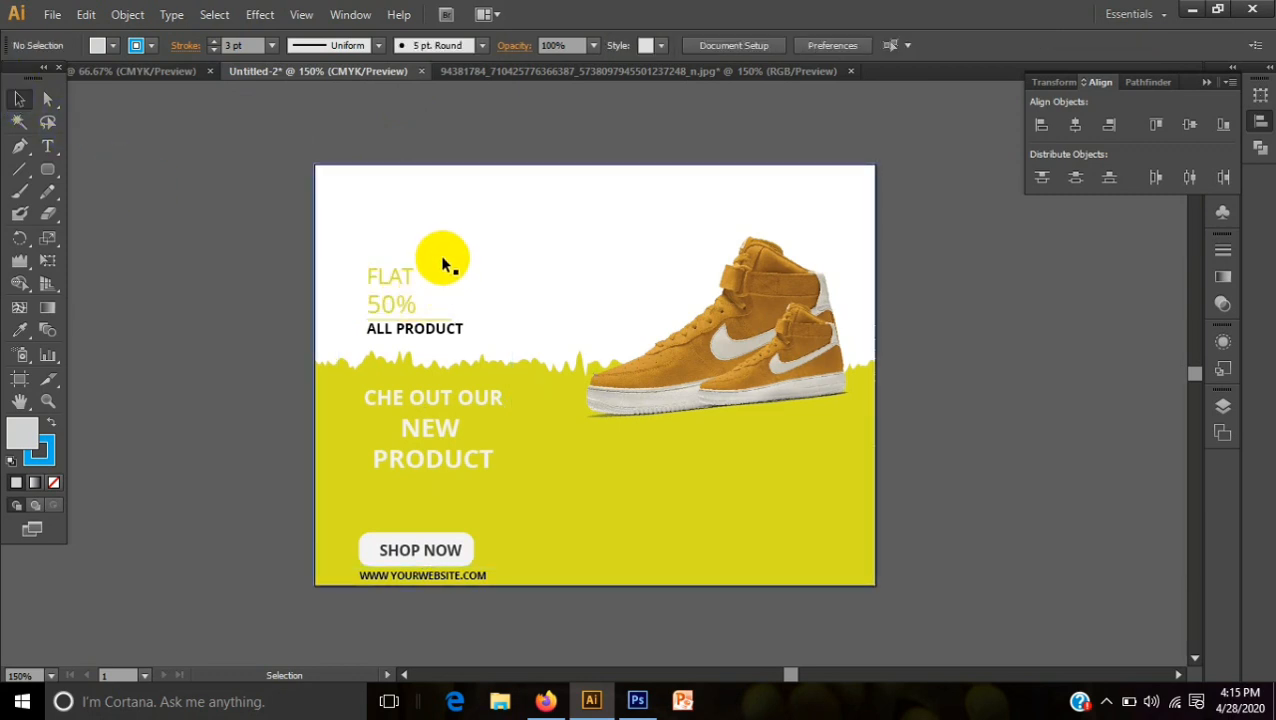
pyautogui.click(514, 347)
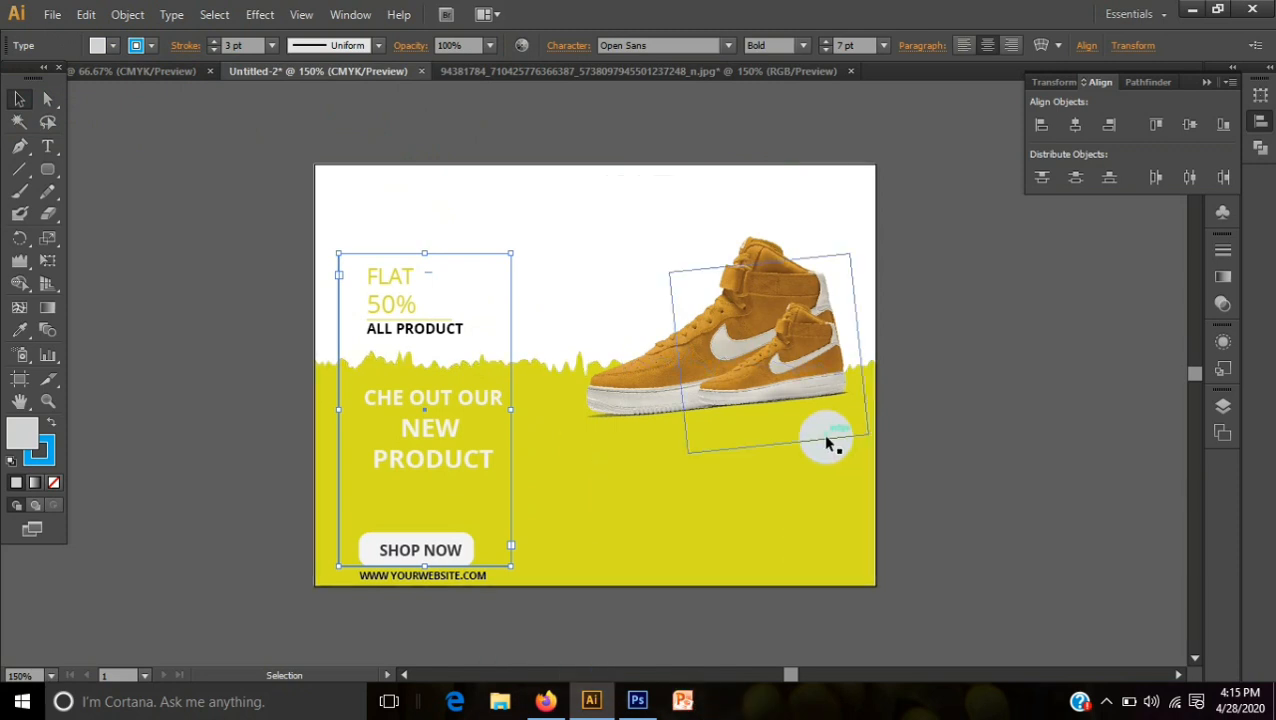
pyautogui.click(1210, 84)
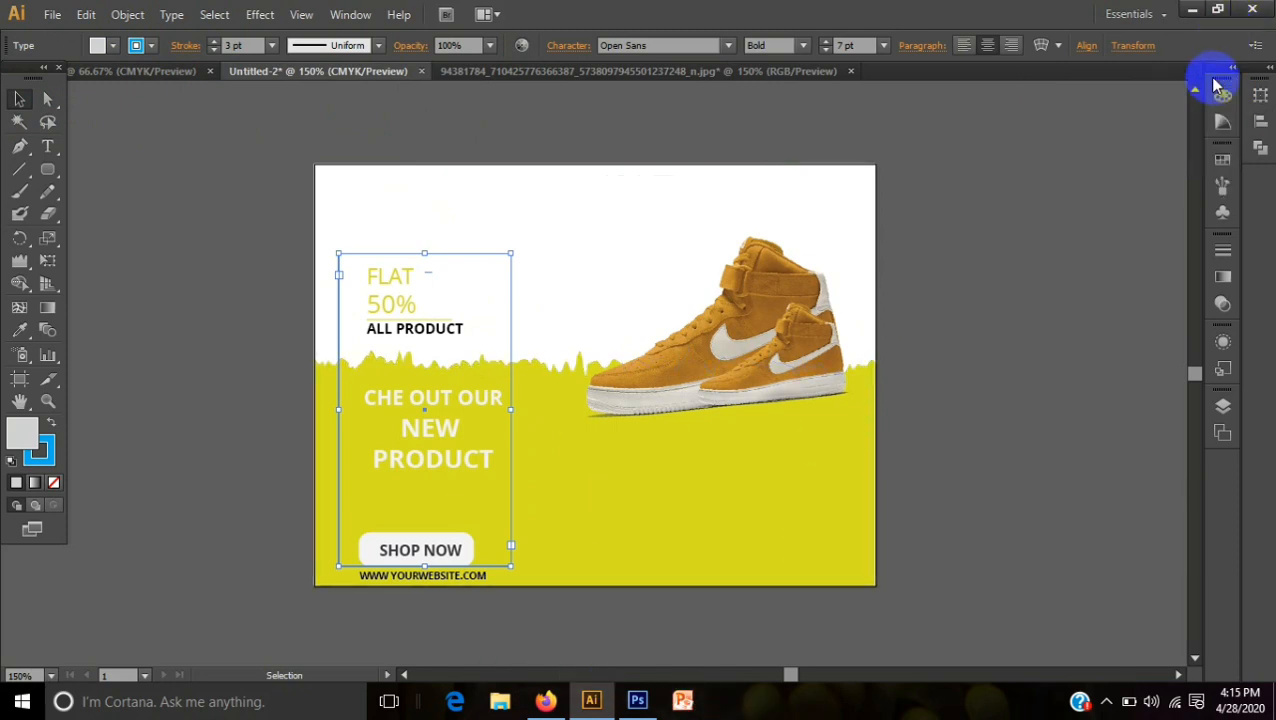
pyautogui.click(1106, 701)
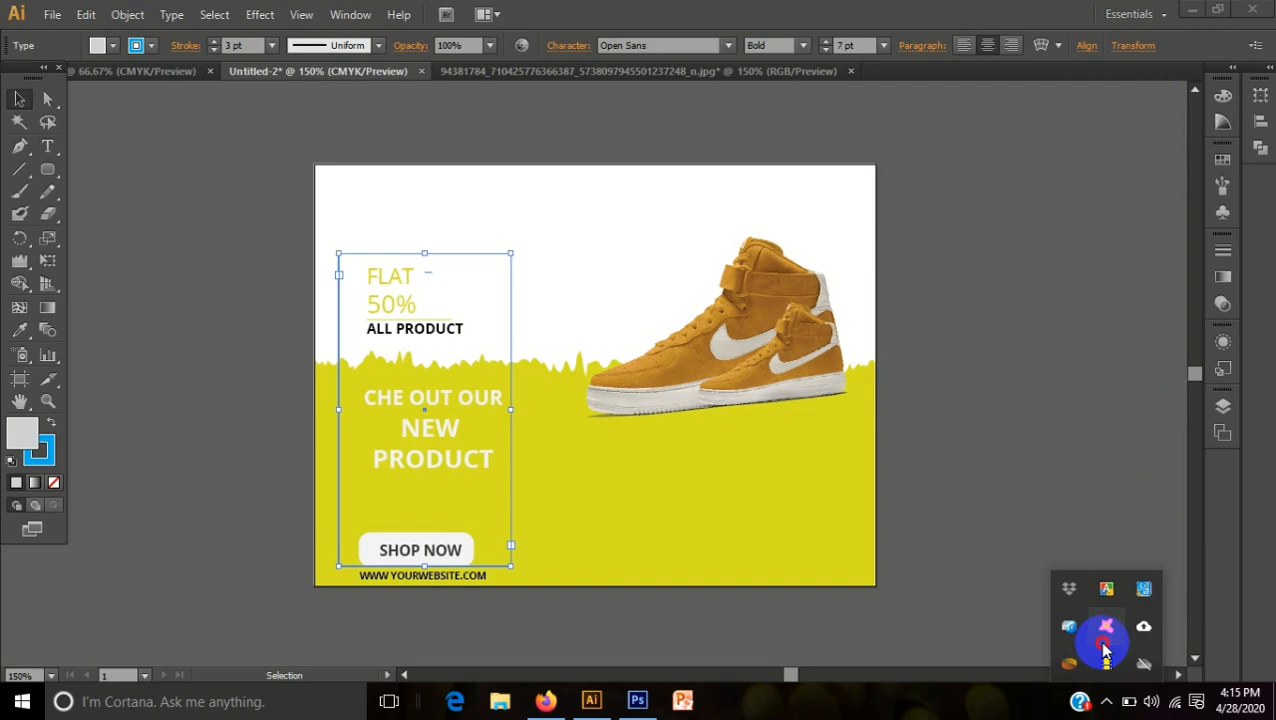